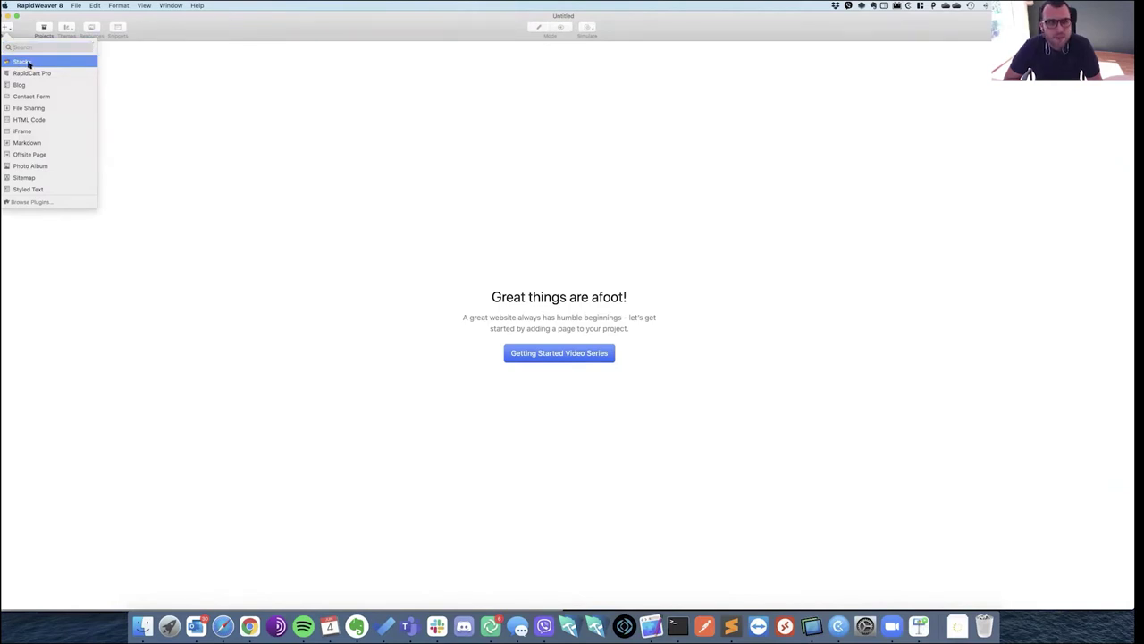
Bring up the Add menu's list of page types for the new untitled project.
{"action": "left_click", "coordinate": [22, 62]}
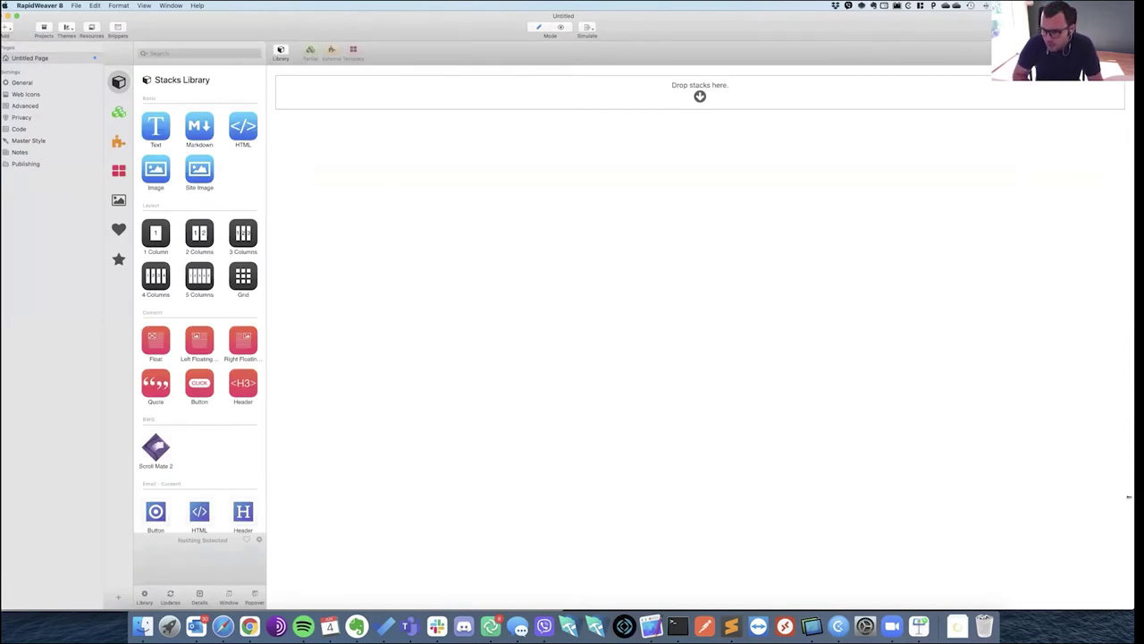
Drop a Text stack on the Stacks page and make it a heading reading 'dotfmp apply'.
{"action": "left_click_drag", "start_coordinate": [1068, 492], "coordinate": [995, 485]}
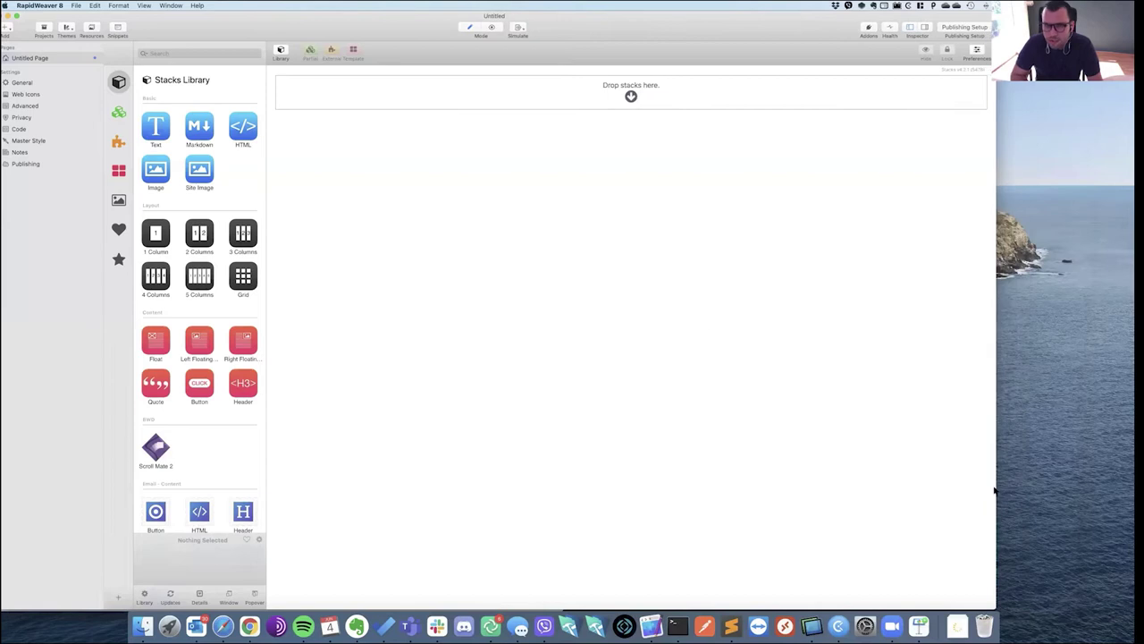
{"action": "left_click_drag", "start_coordinate": [159, 130], "coordinate": [401, 105]}
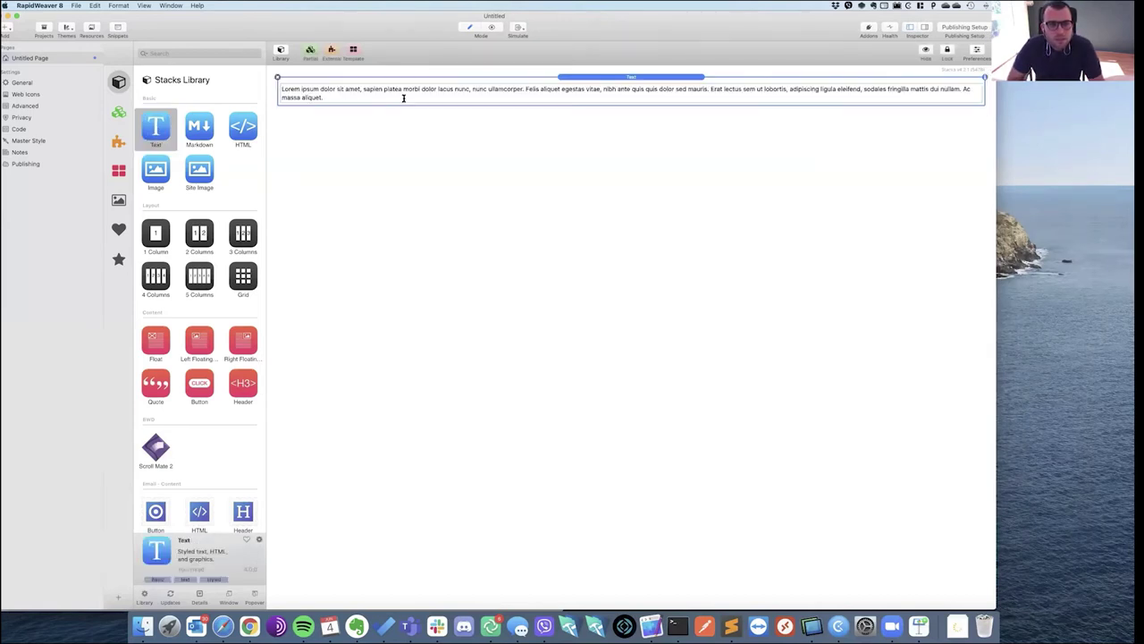
{"action": "double_click", "coordinate": [370, 100]}
{"action": "key", "text": "super+a"}
{"action": "type", "text": "Dothing app"}
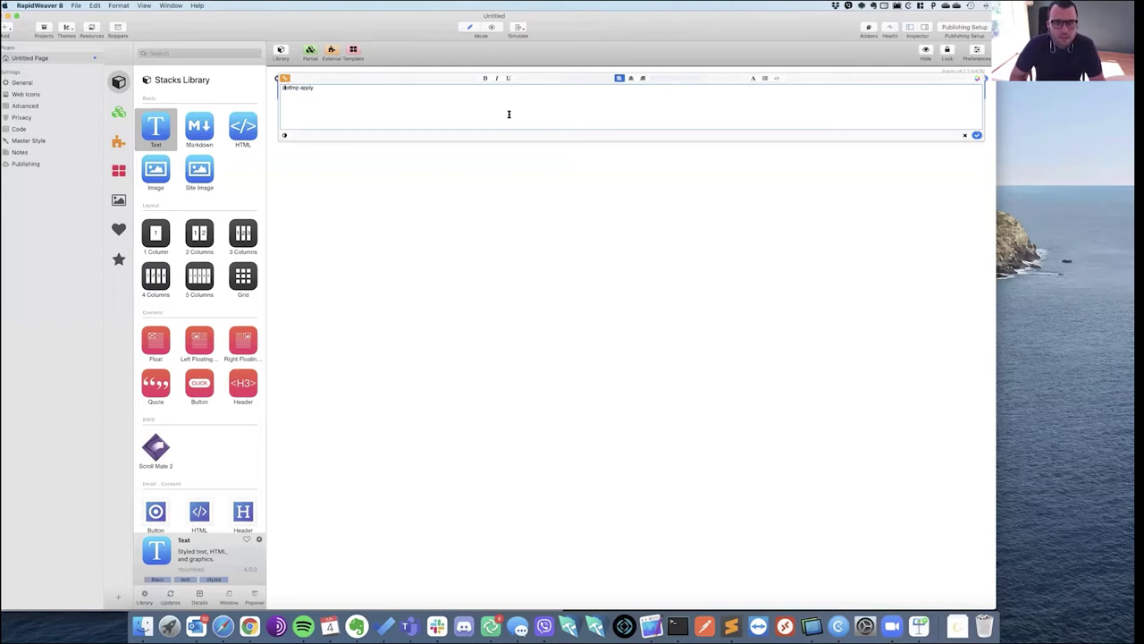
{"action": "key", "text": "super+a"}
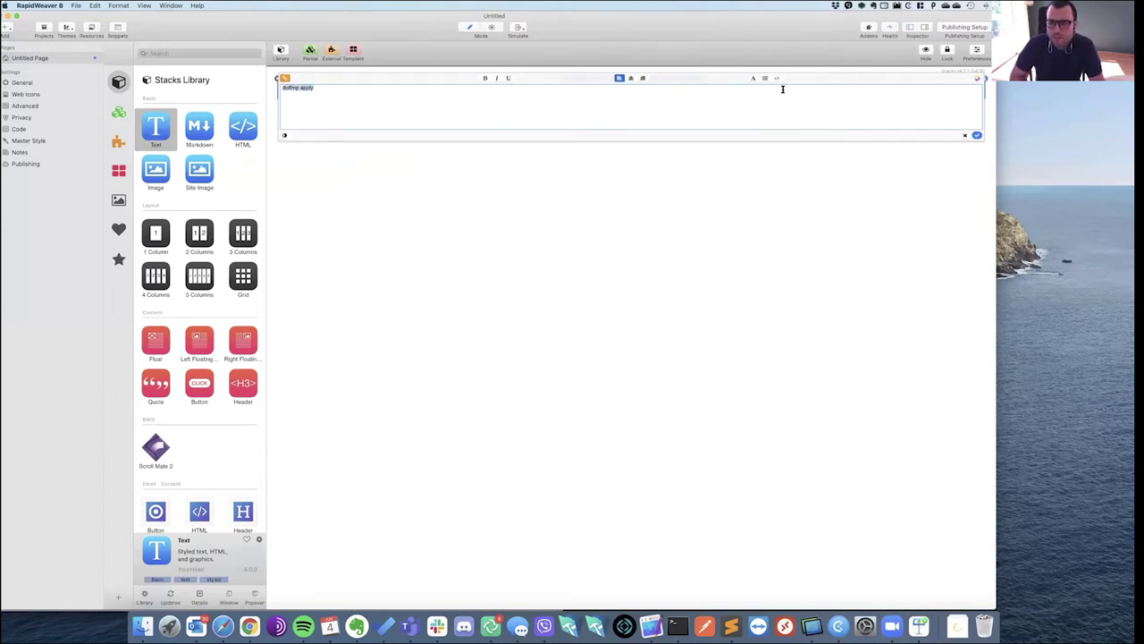
{"action": "left_click", "coordinate": [776, 80]}
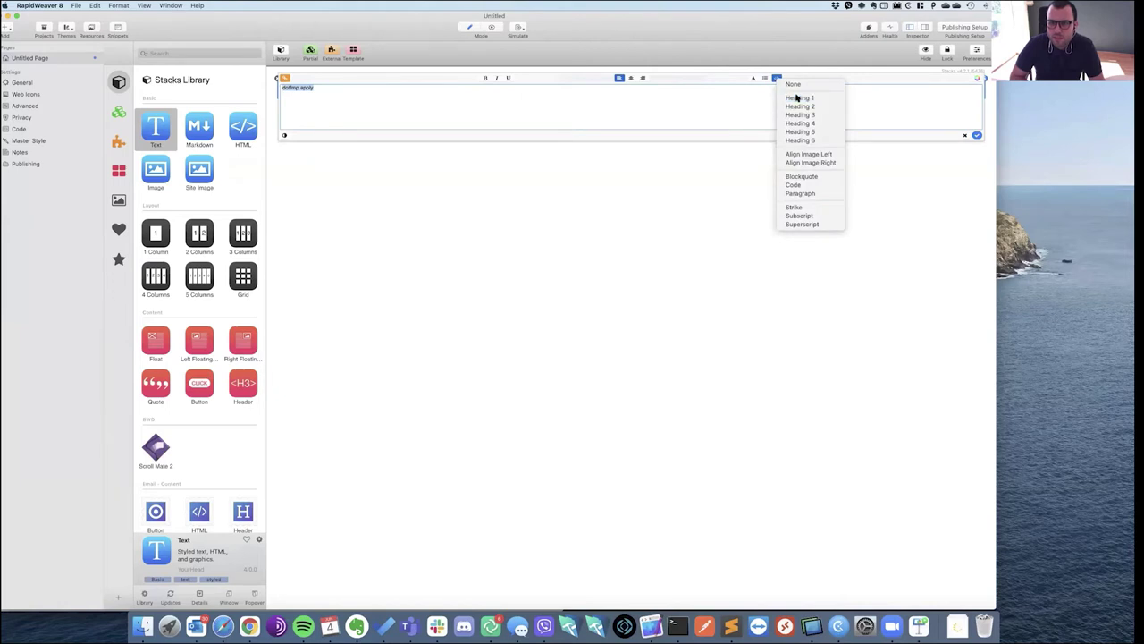
{"action": "left_click", "coordinate": [831, 117]}
{"action": "left_click", "coordinate": [977, 135]}
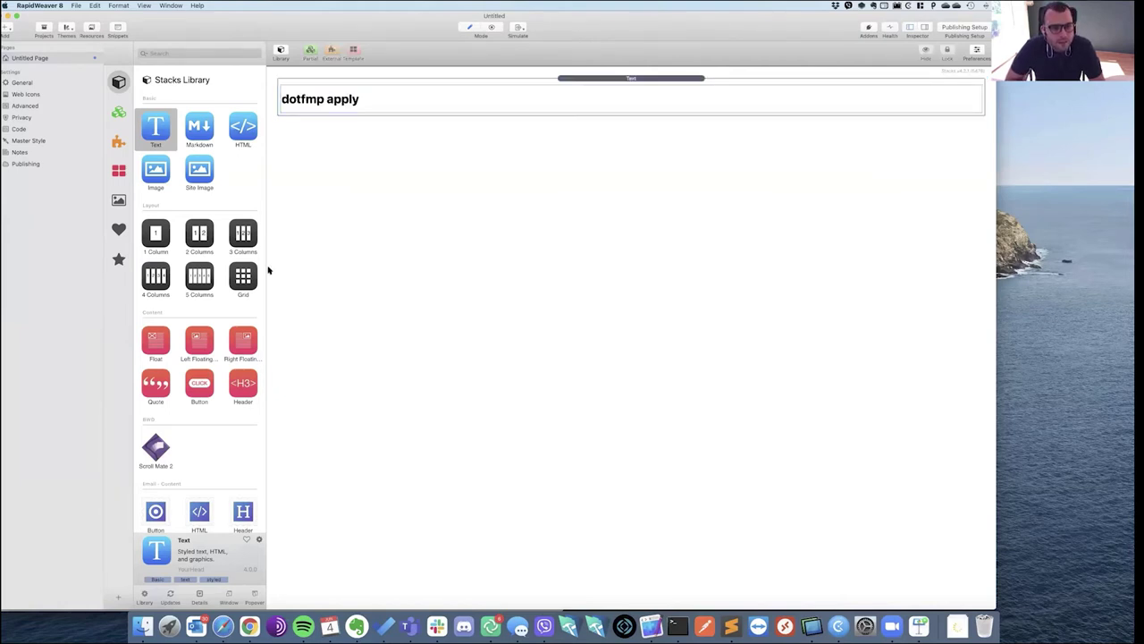
{"action": "scroll", "coordinate": [214, 260], "scroll_direction": "down", "scroll_amount": 15}
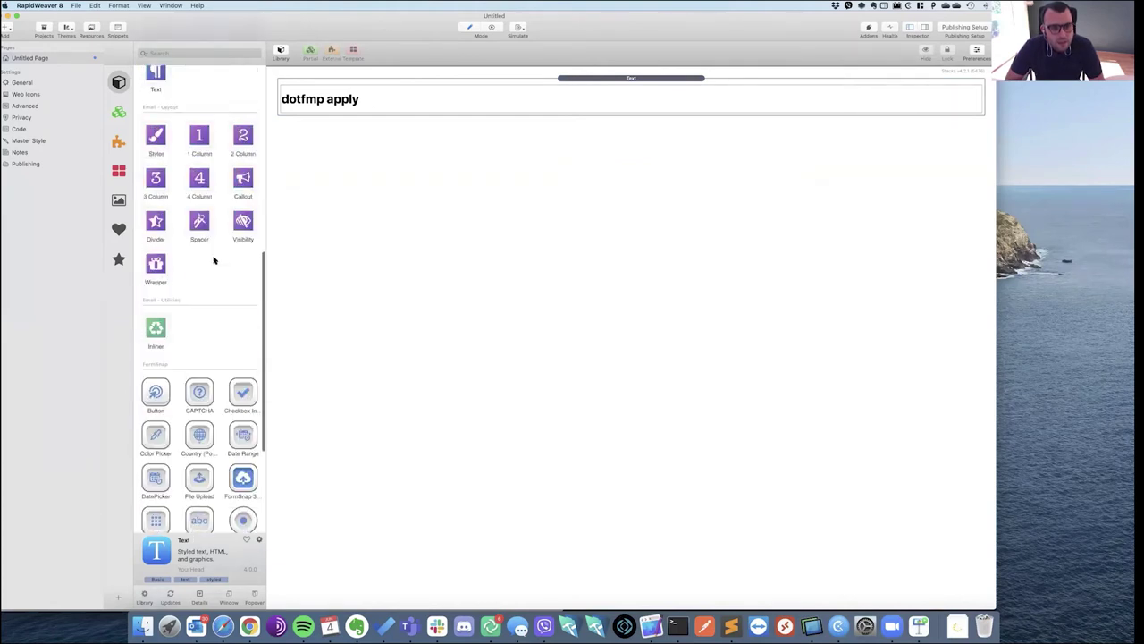
Place a FormSnap 3 Base wrapper under the heading with an Input Field stack inside it.
{"action": "left_click_drag", "start_coordinate": [244, 415], "coordinate": [396, 197]}
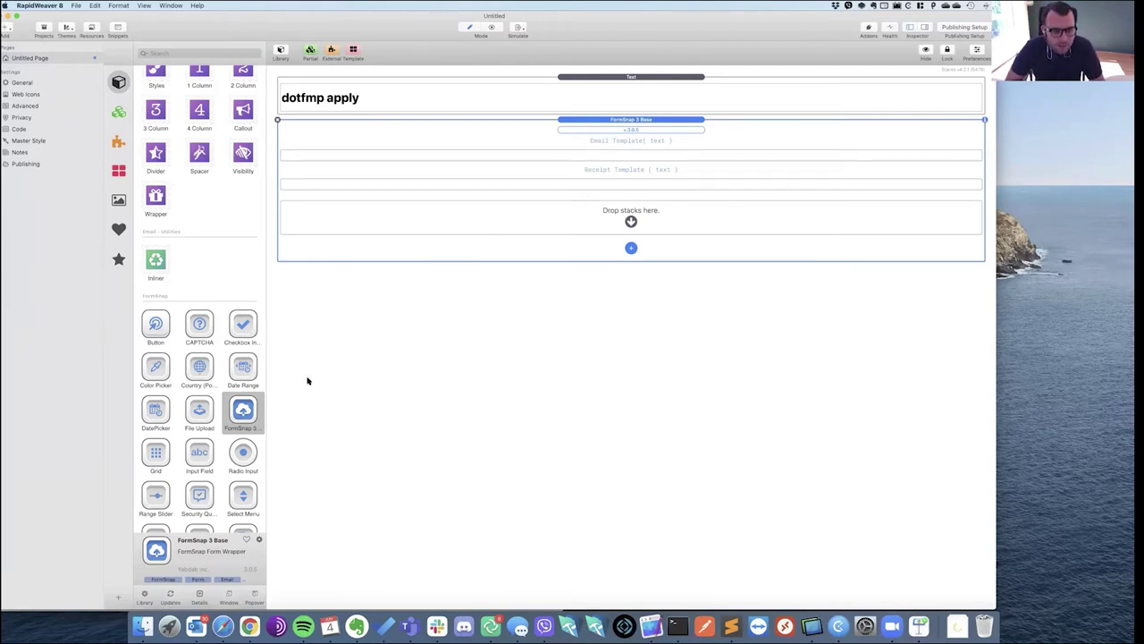
{"action": "scroll", "coordinate": [174, 380], "scroll_direction": "down", "scroll_amount": 2}
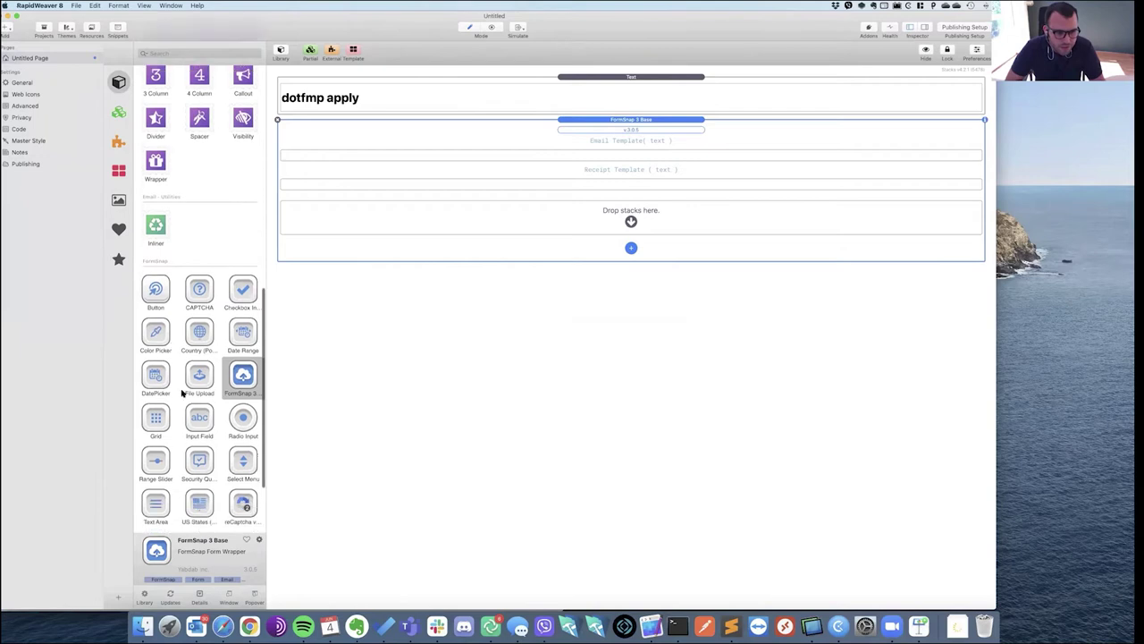
{"action": "scroll", "coordinate": [186, 398], "scroll_direction": "down", "scroll_amount": 2}
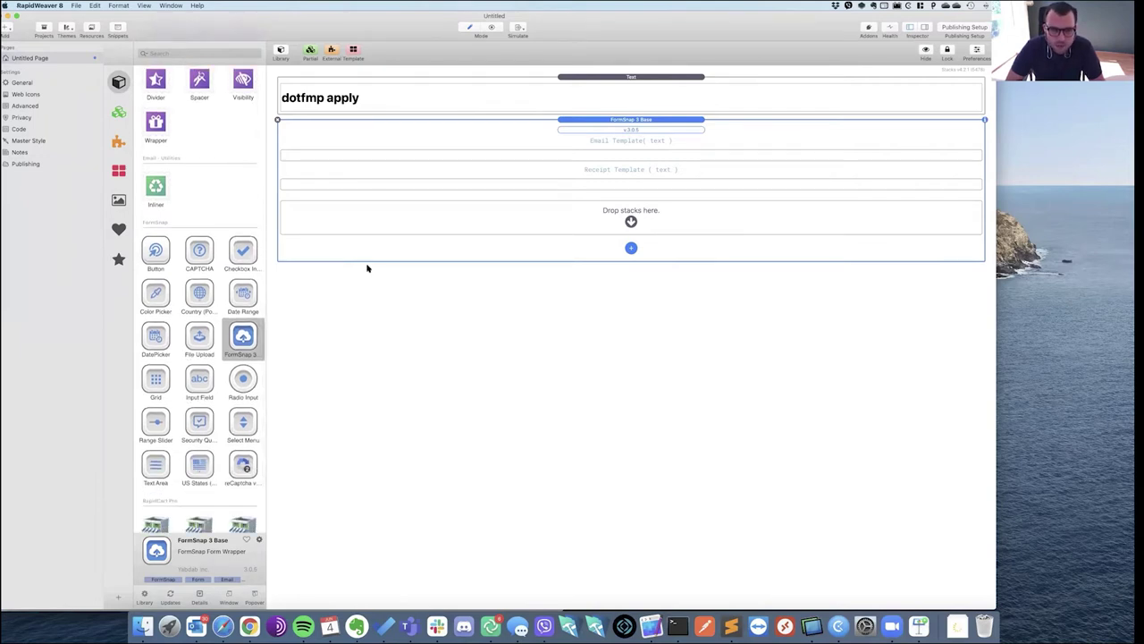
{"action": "left_click_drag", "start_coordinate": [199, 382], "coordinate": [411, 237]}
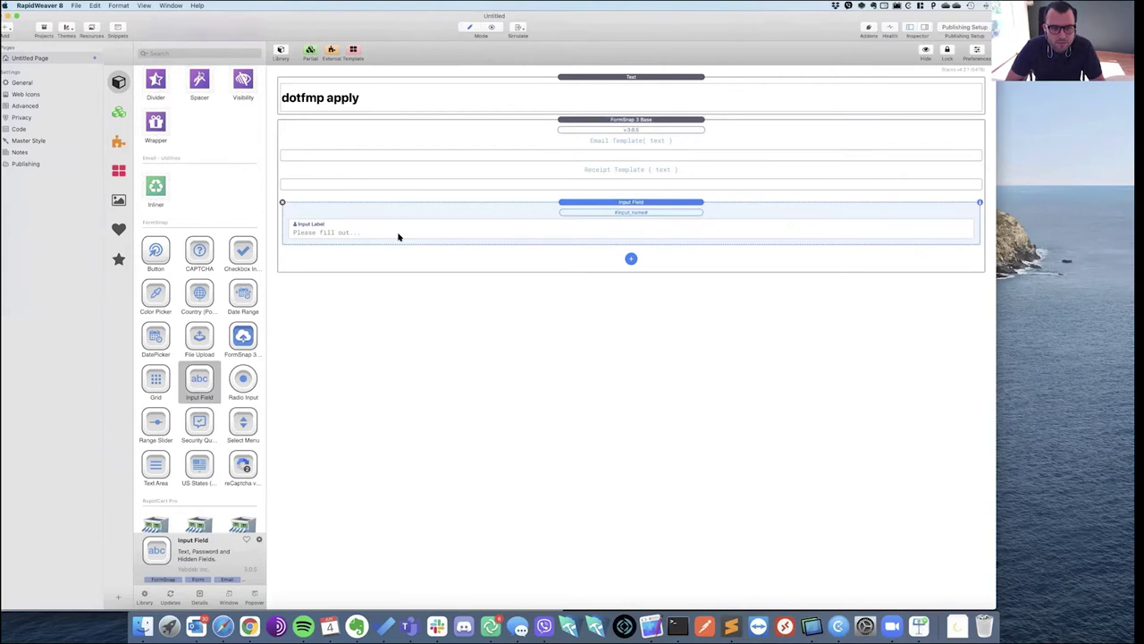
Give the first input field the label 'First Name' and the name nameFirst.
{"action": "left_click", "coordinate": [399, 237]}
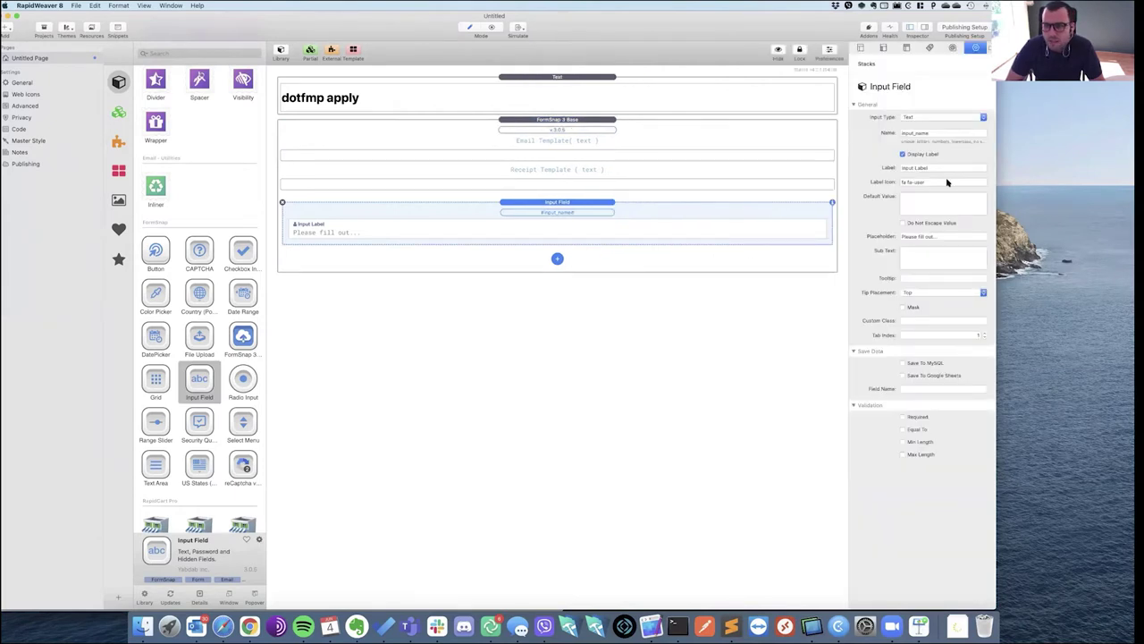
{"action": "triple_click", "coordinate": [939, 168]}
{"action": "type", "text": "Fi"}
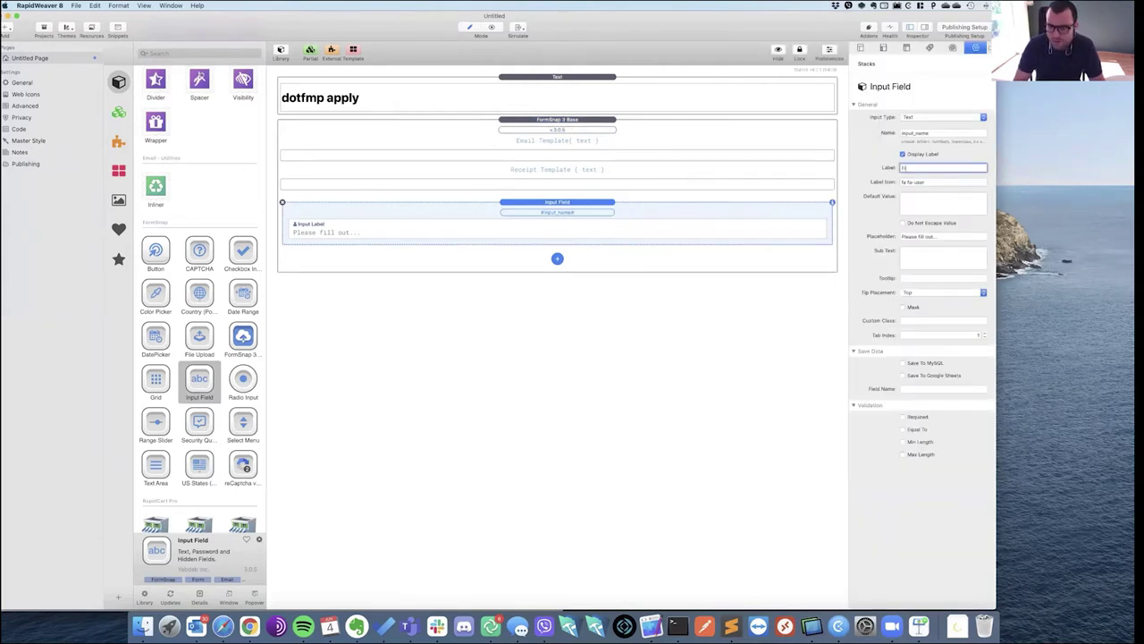
{"action": "type", "text": "rst Name"}
{"action": "double_click", "coordinate": [941, 133]}
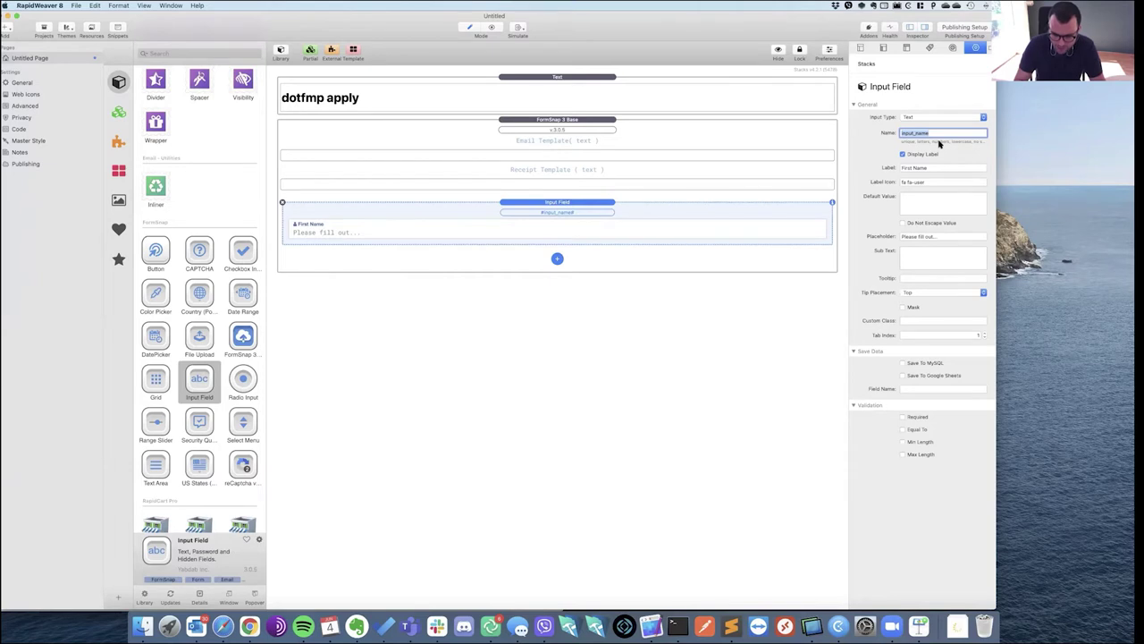
{"action": "type", "text": "re"}
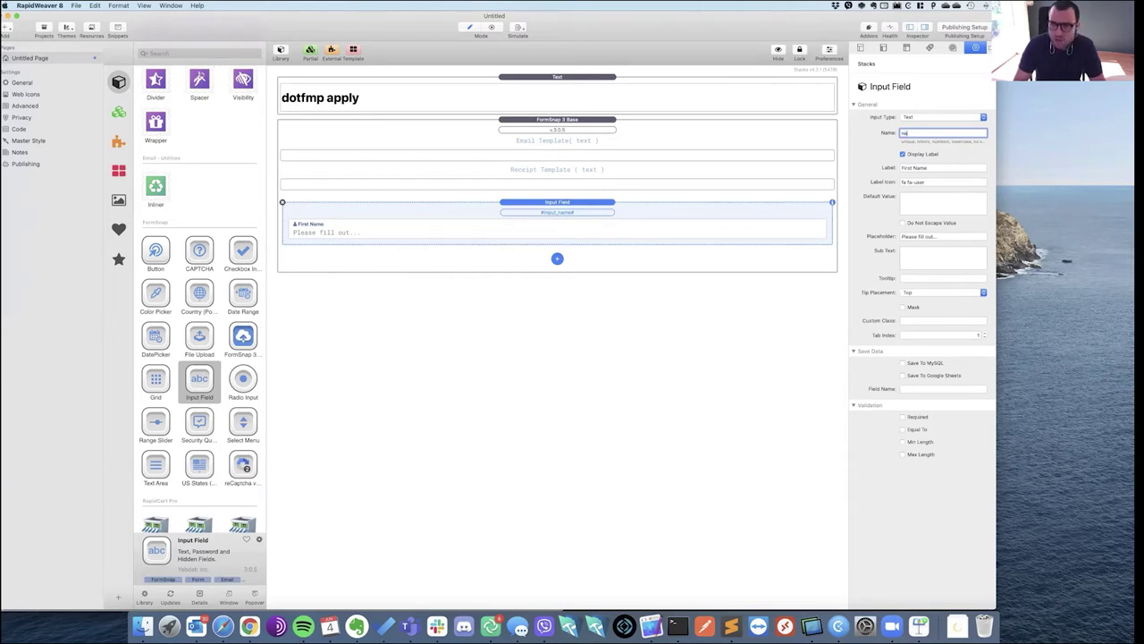
{"action": "type", "text": "meFirst"}
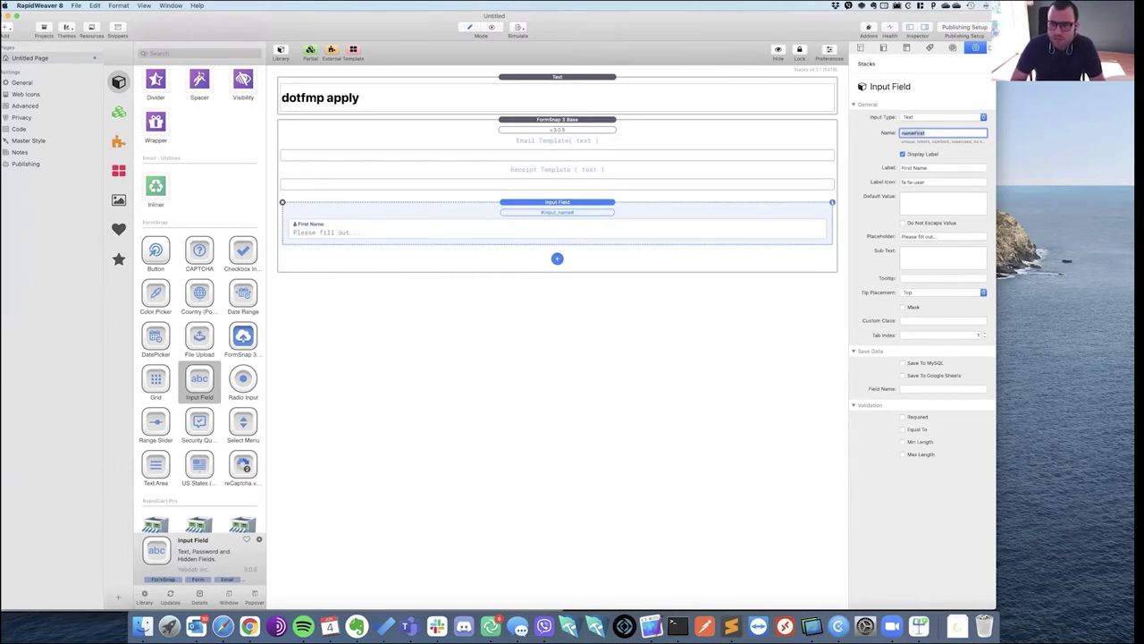
{"action": "left_click", "coordinate": [416, 297]}
Add a second input field labelled 'Last Name' with the name nameLast.
{"action": "left_click_drag", "start_coordinate": [199, 380], "coordinate": [426, 251]}
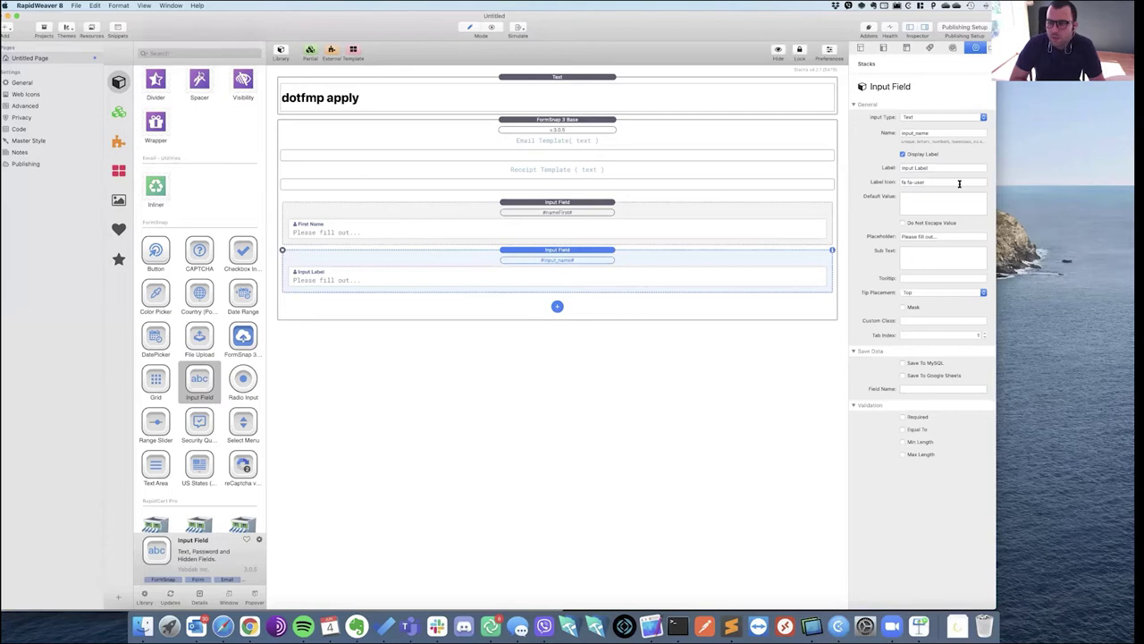
{"action": "triple_click", "coordinate": [941, 167]}
{"action": "type", "text": "Last Name"}
{"action": "key", "text": "Return"}
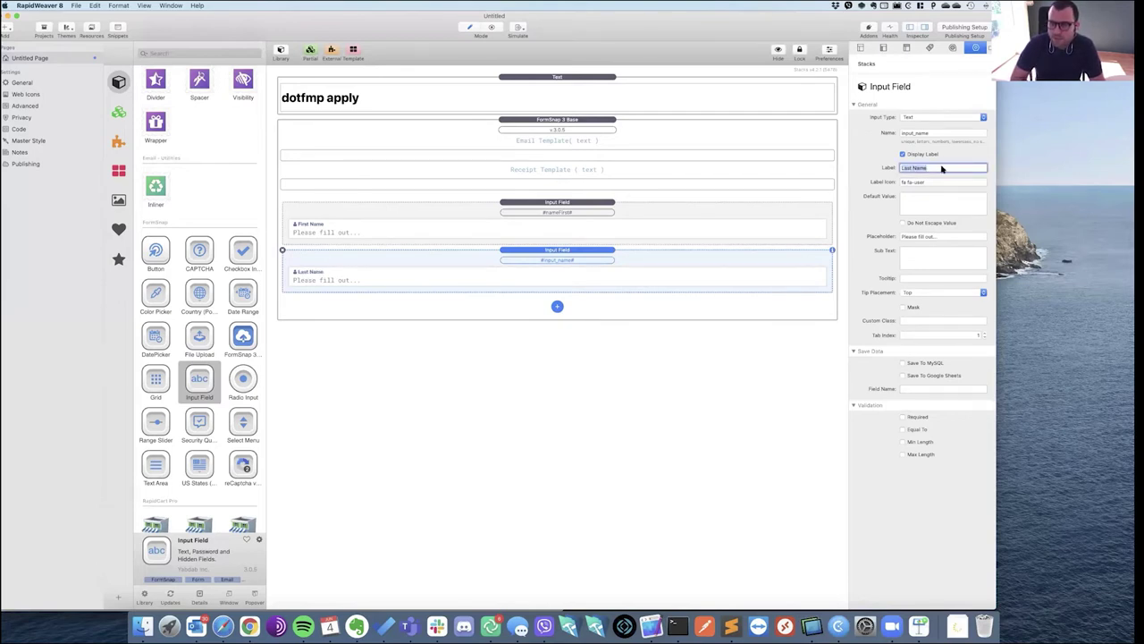
{"action": "triple_click", "coordinate": [932, 135]}
{"action": "type", "text": "nameLast"}
{"action": "left_click", "coordinate": [506, 437]}
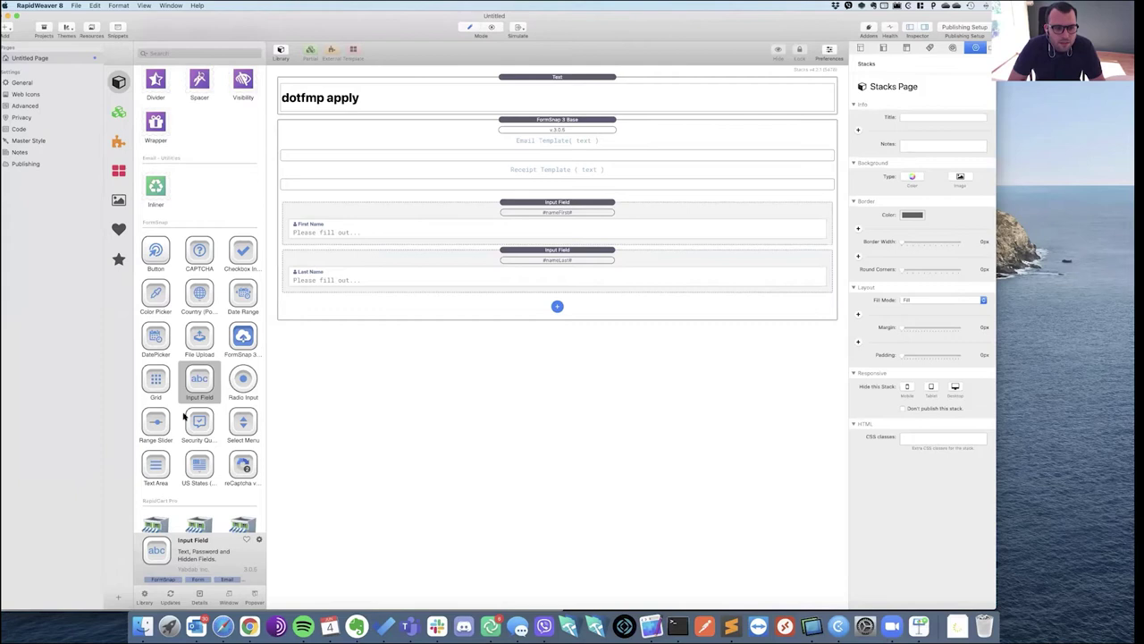
Add a Text Area stack labelled Message below the Last Name field.
{"action": "scroll", "coordinate": [153, 454], "scroll_direction": "down", "scroll_amount": 1}
{"action": "left_click", "coordinate": [152, 454]}
{"action": "left_click_drag", "start_coordinate": [421, 331], "coordinate": [450, 293]}
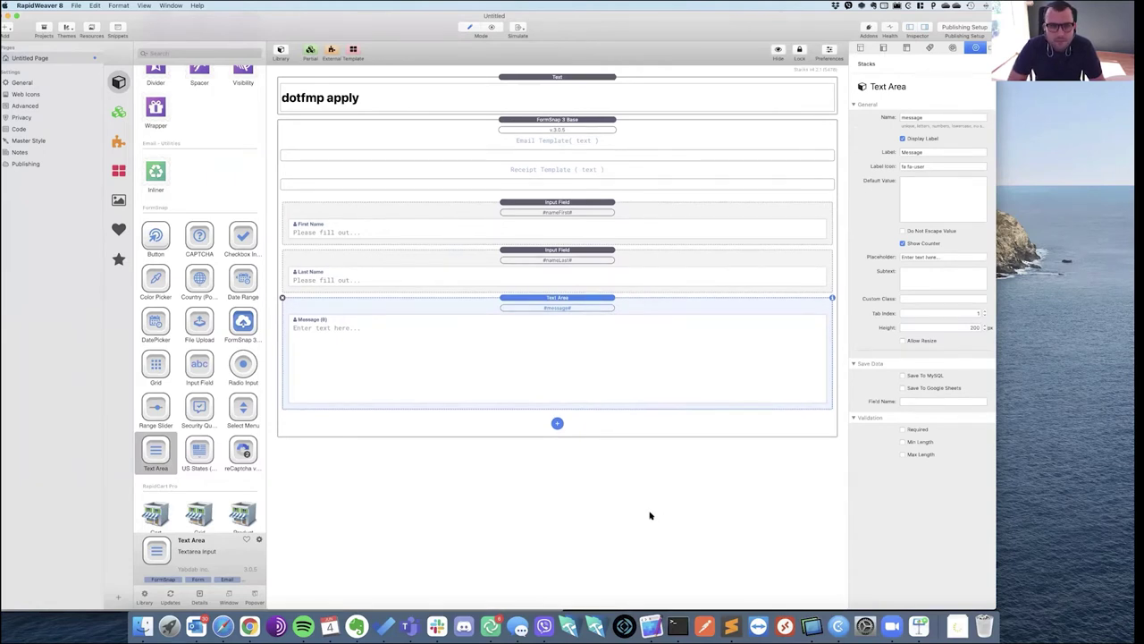
Preview the form page with Cmd+R, then return to editing and show the themes list.
{"action": "key", "text": "super+r"}
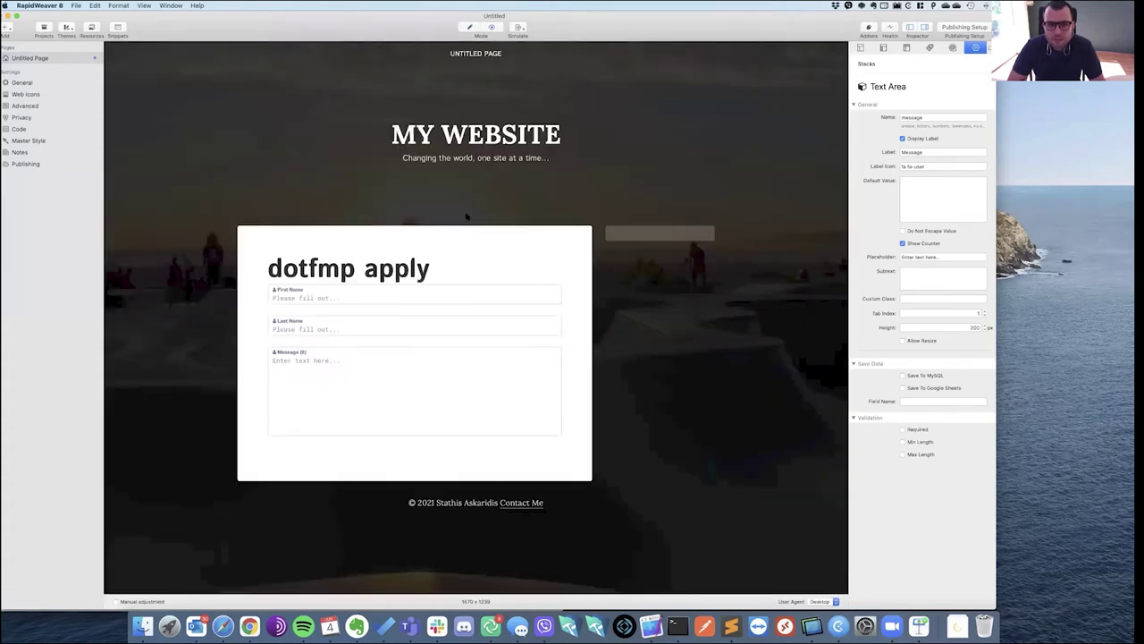
{"action": "key", "text": "super+r"}
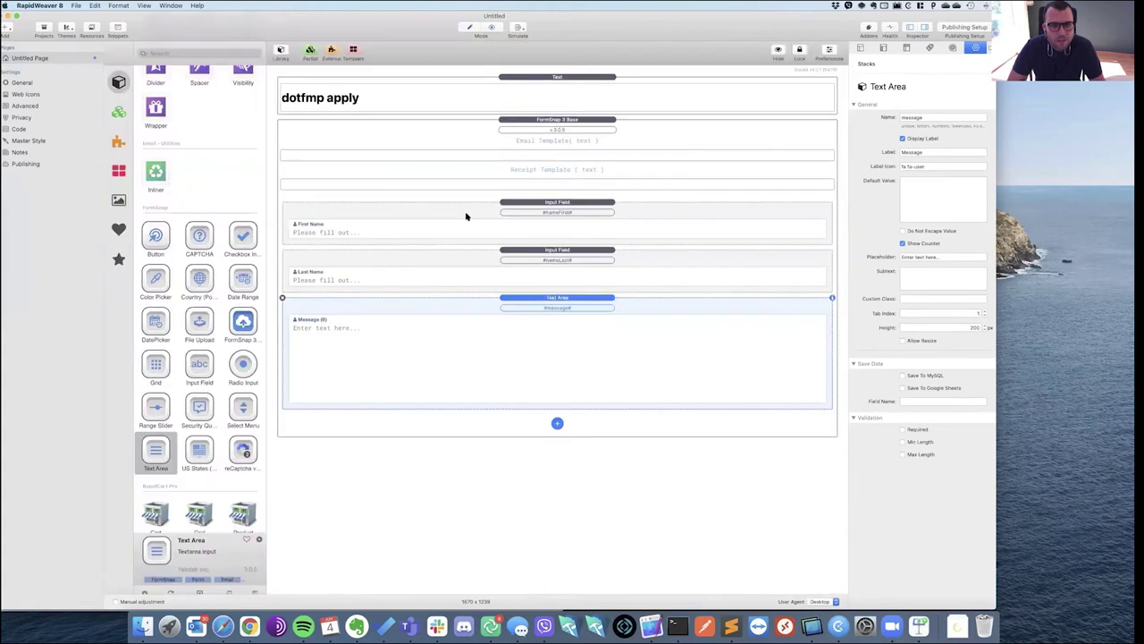
{"action": "left_click", "coordinate": [68, 30]}
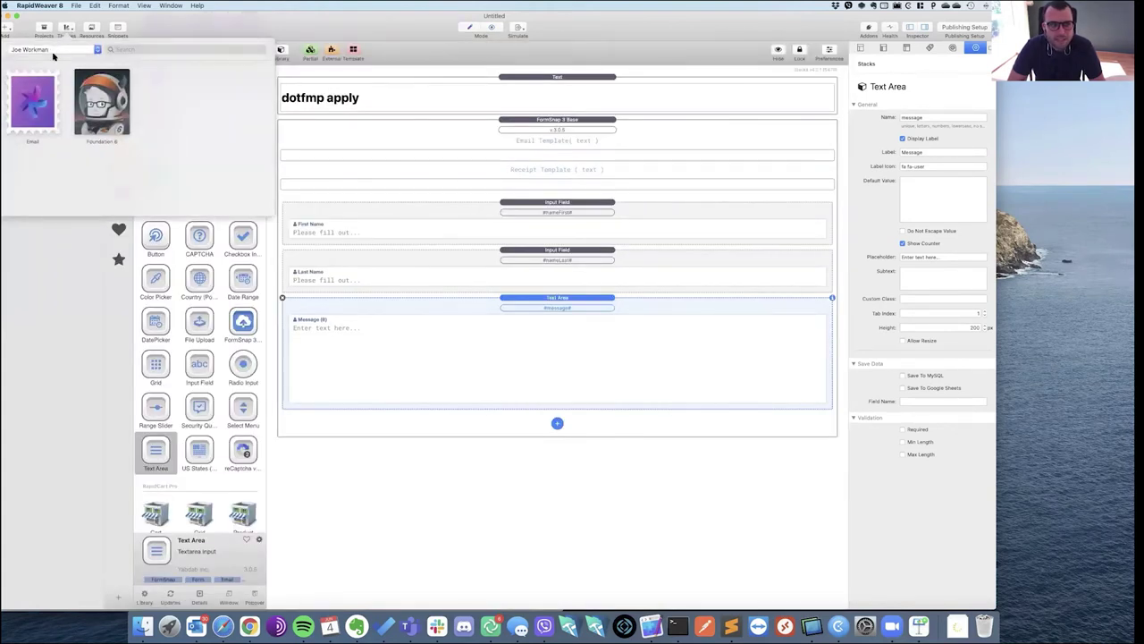
Apply the built-in Engineer theme to the site and switch the page back to Edit mode.
{"action": "left_click", "coordinate": [444, 499]}
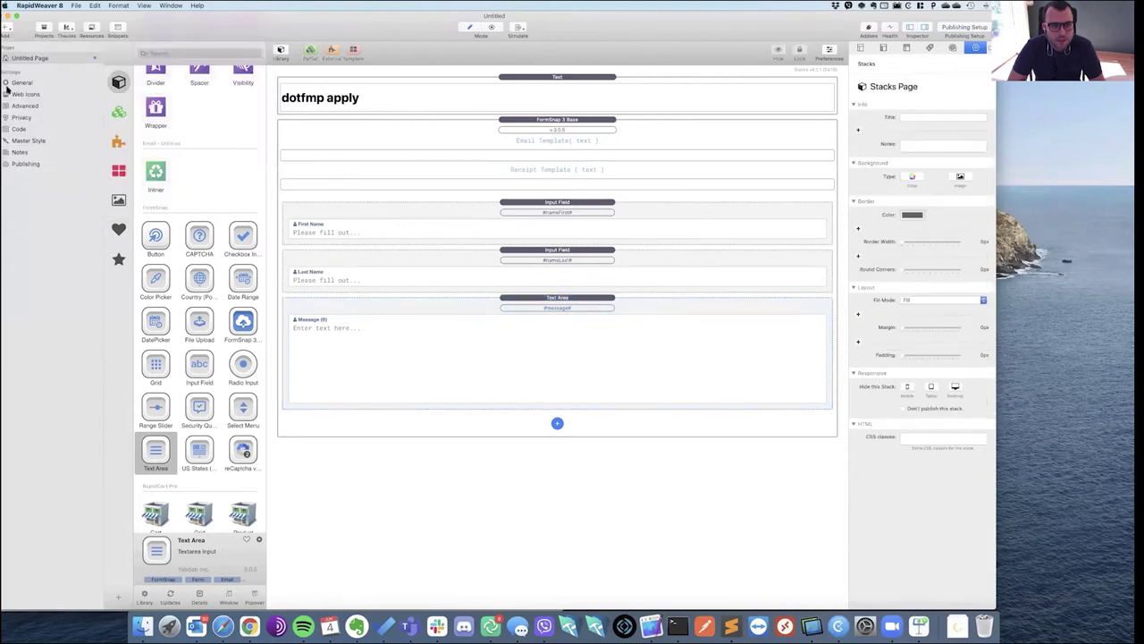
{"action": "left_click", "coordinate": [66, 29]}
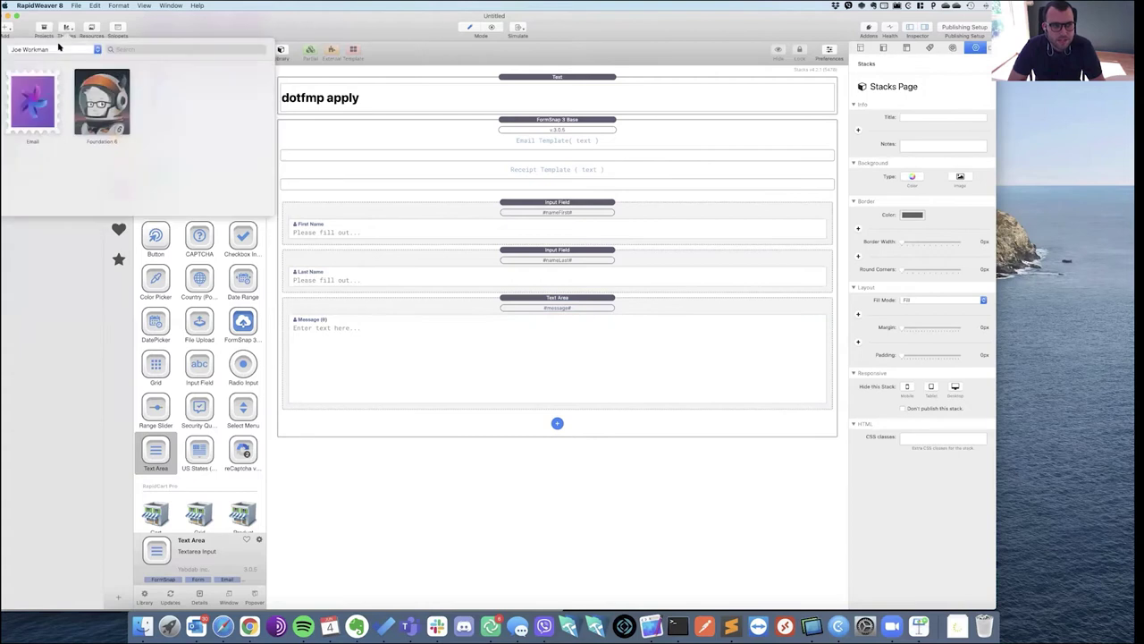
{"action": "left_click", "coordinate": [59, 46]}
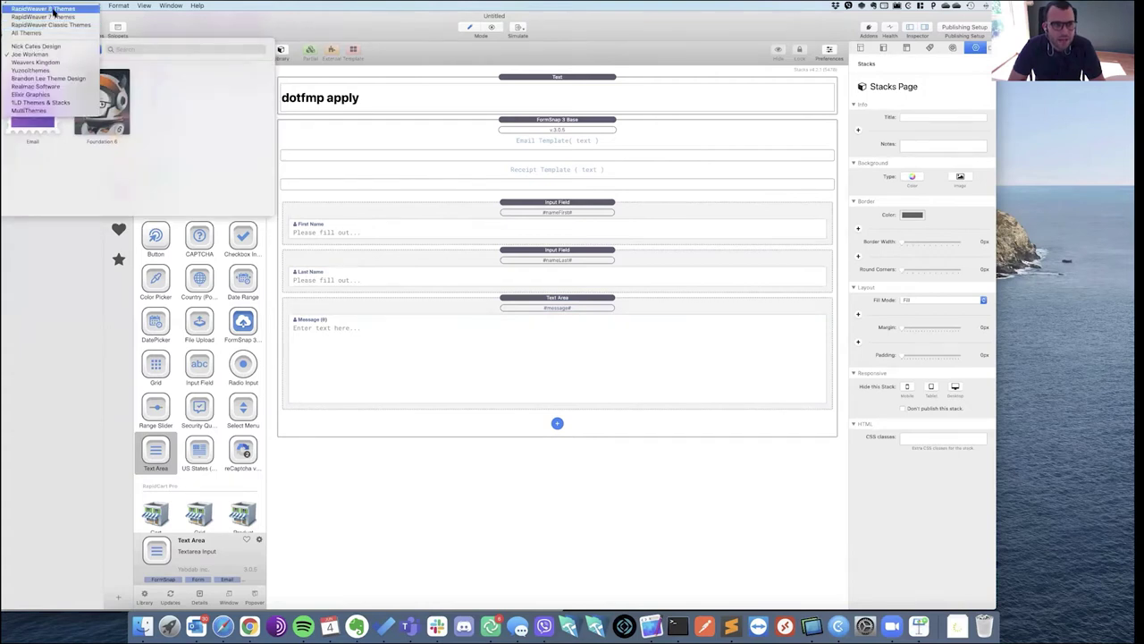
{"action": "left_click", "coordinate": [53, 11]}
{"action": "left_click", "coordinate": [175, 127]}
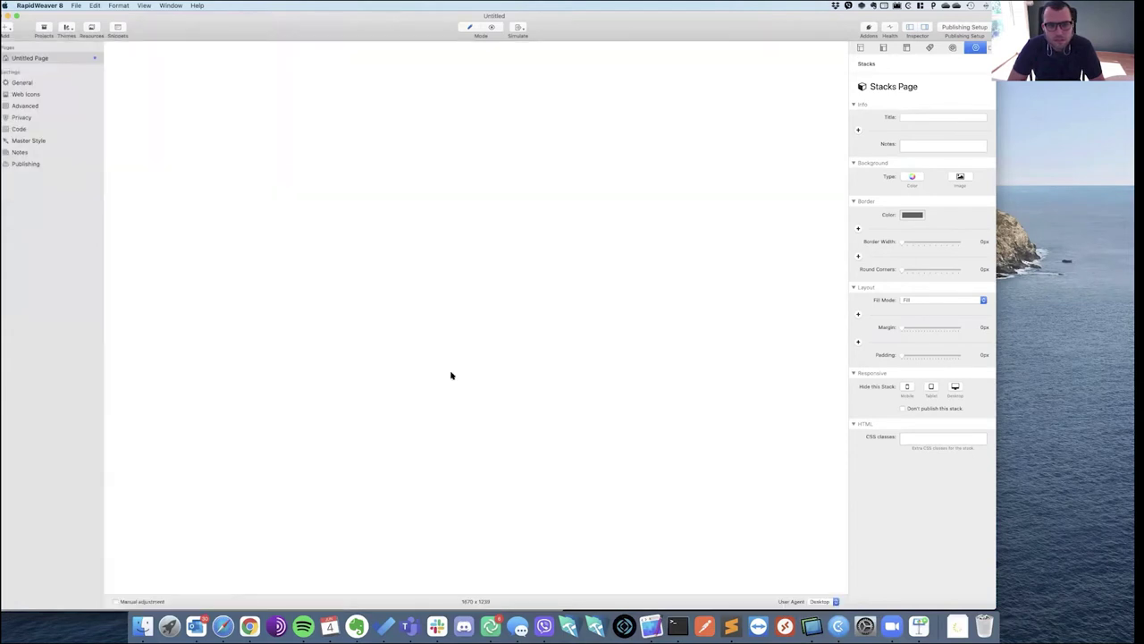
{"action": "scroll", "coordinate": [536, 321], "scroll_direction": "down", "scroll_amount": 5}
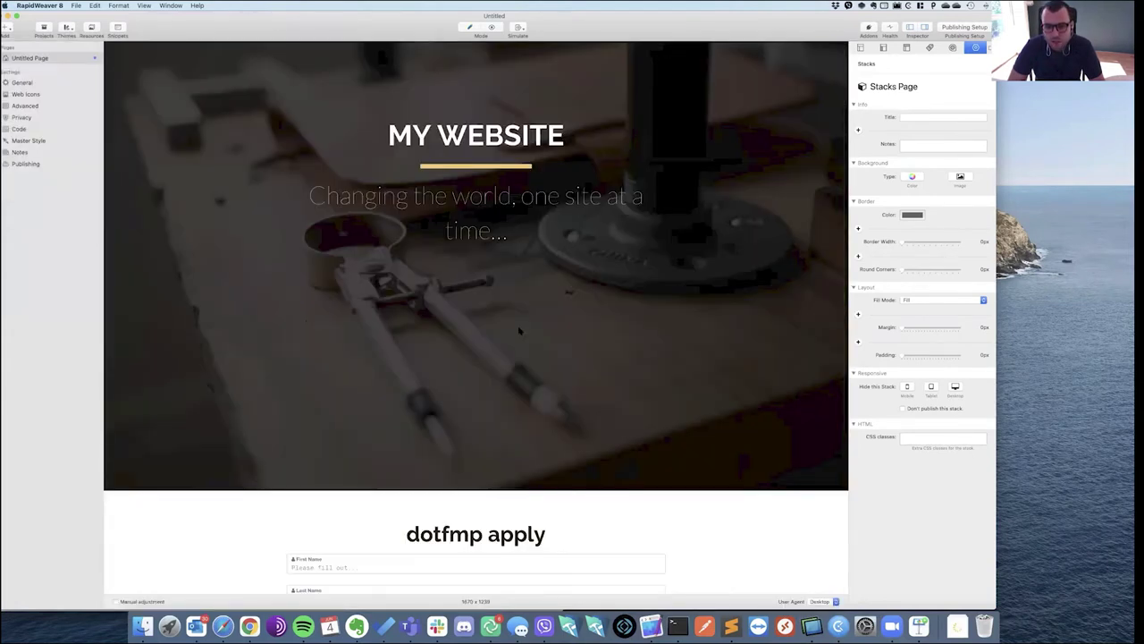
{"action": "scroll", "coordinate": [518, 328], "scroll_direction": "down", "scroll_amount": 2}
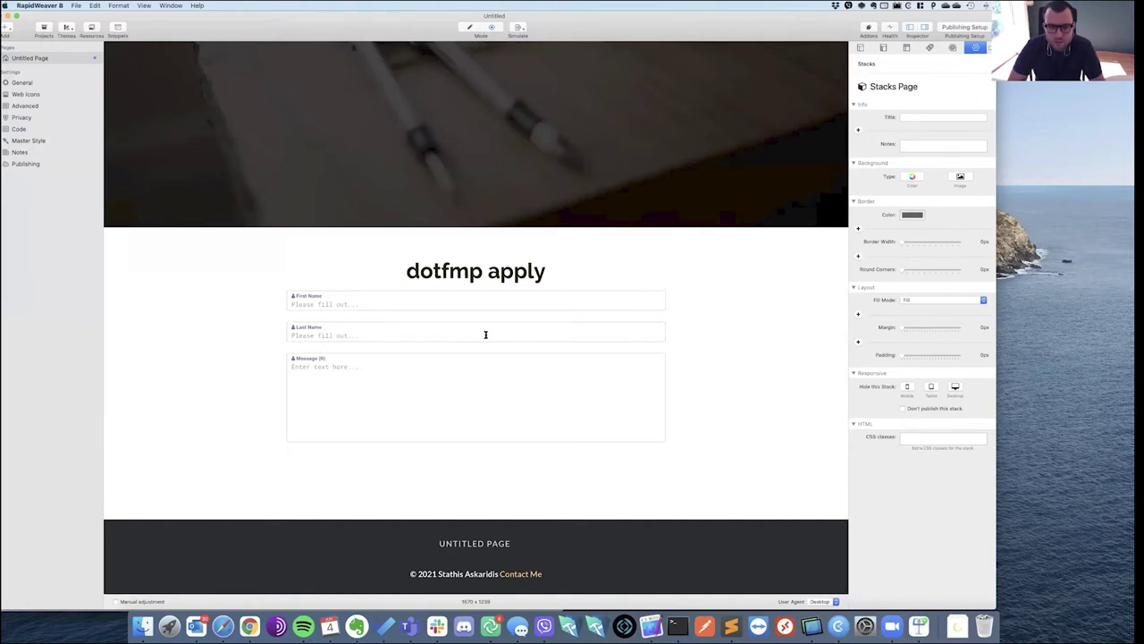
{"action": "scroll", "coordinate": [519, 328], "scroll_direction": "up", "scroll_amount": 5}
{"action": "key", "text": "super+e"}
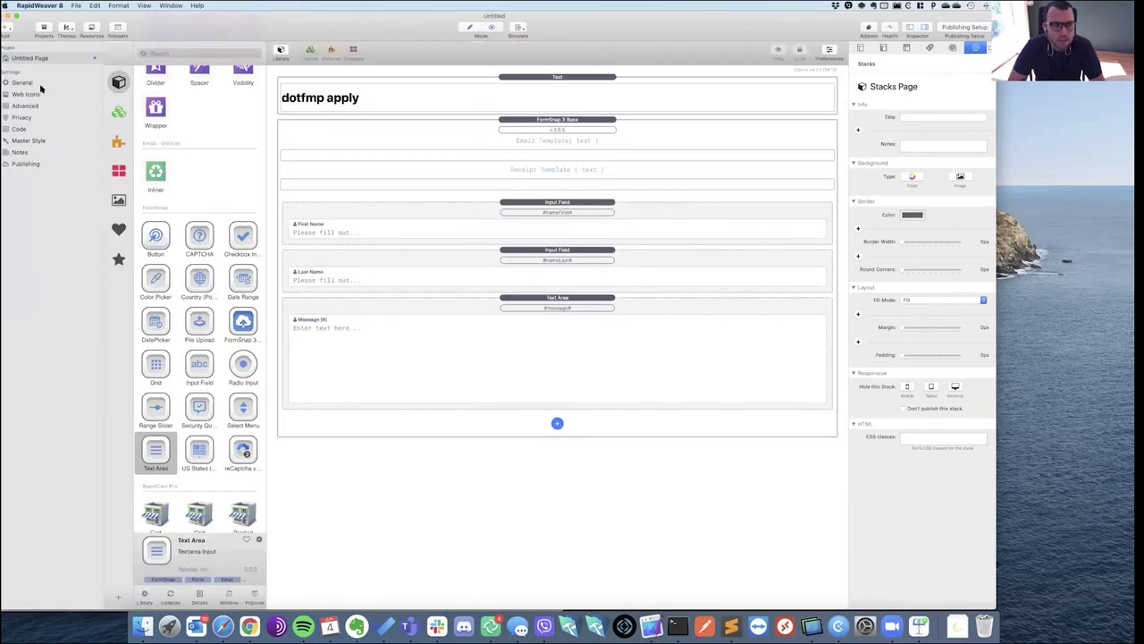
{"action": "left_click", "coordinate": [36, 83]}
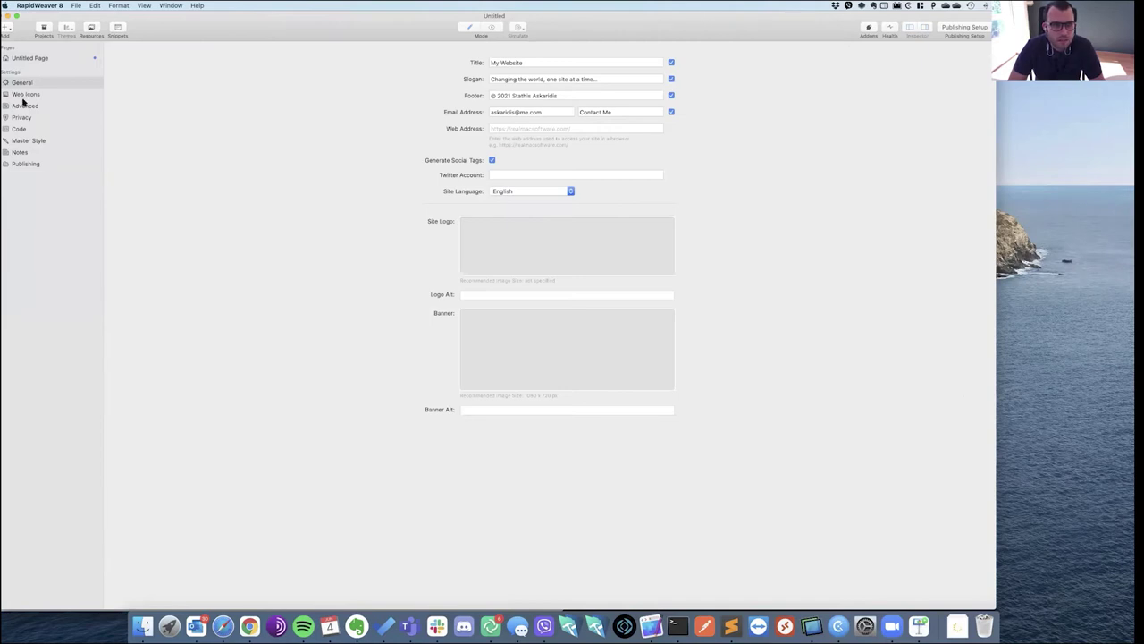
{"action": "left_click", "coordinate": [20, 128]}
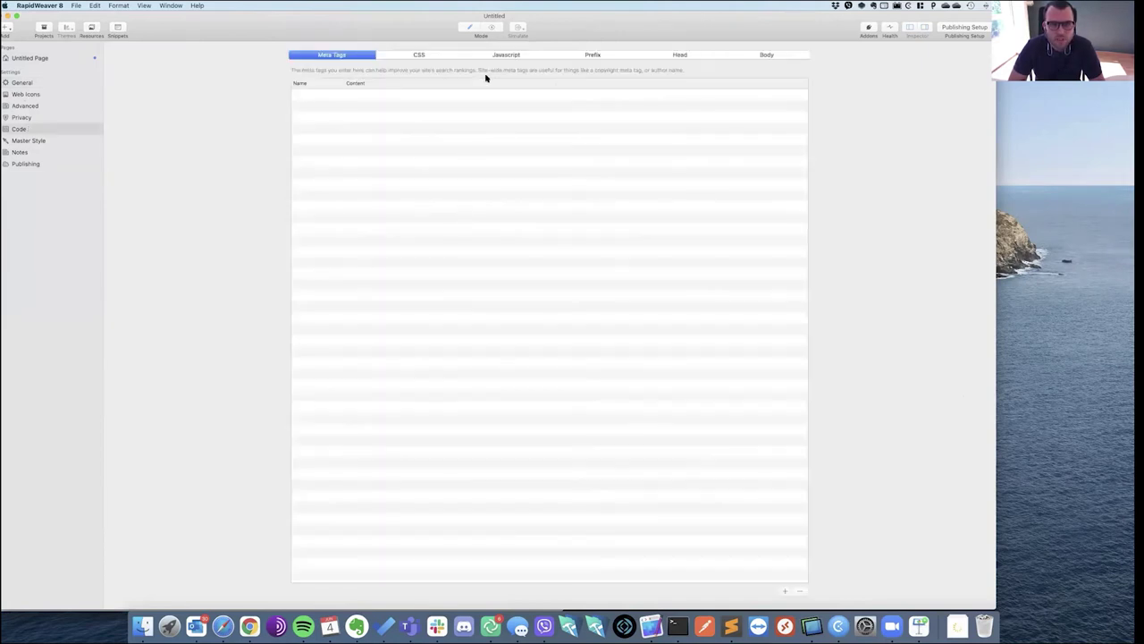
{"action": "left_click", "coordinate": [424, 55]}
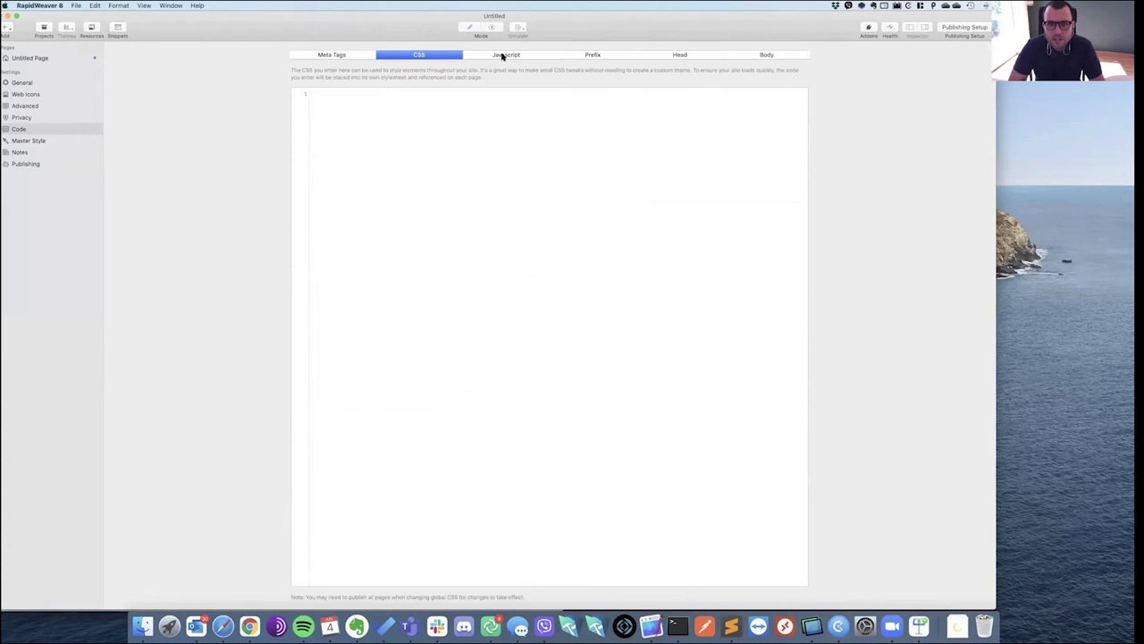
{"action": "left_click", "coordinate": [504, 54]}
{"action": "left_click", "coordinate": [593, 54]}
{"action": "left_click", "coordinate": [679, 55]}
{"action": "left_click", "coordinate": [766, 55]}
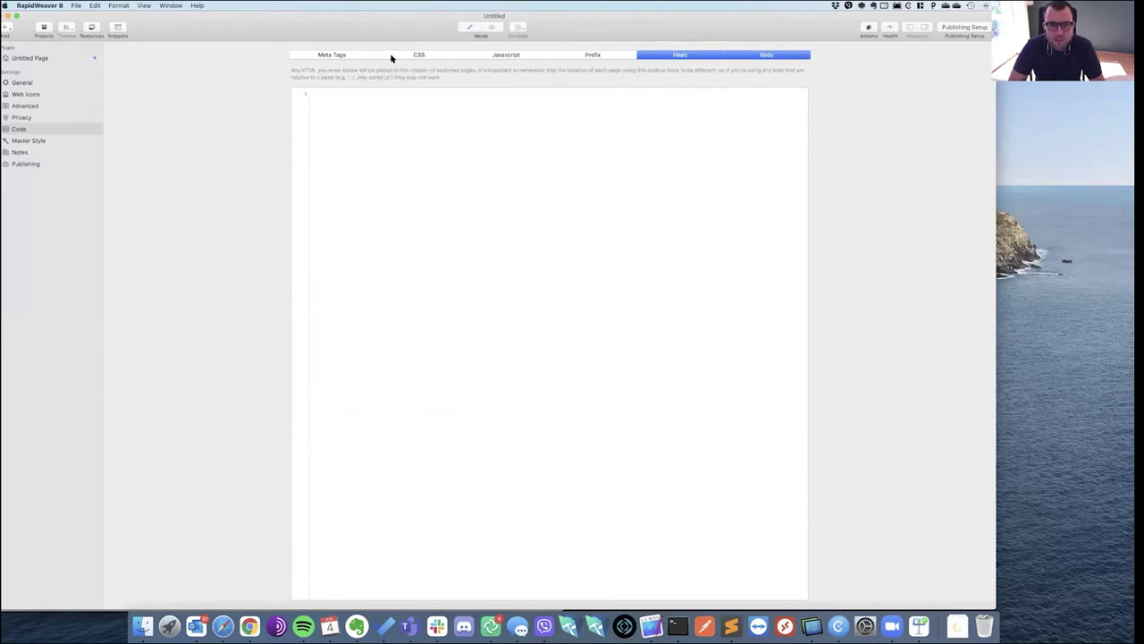
{"action": "left_click", "coordinate": [43, 57]}
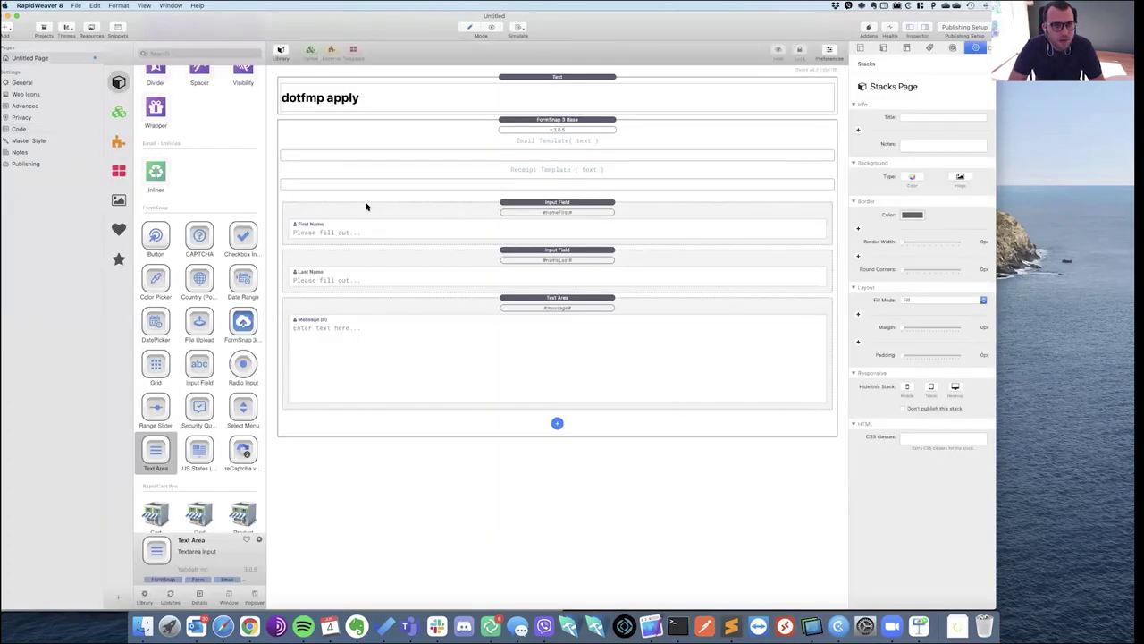
{"action": "left_click", "coordinate": [67, 28]}
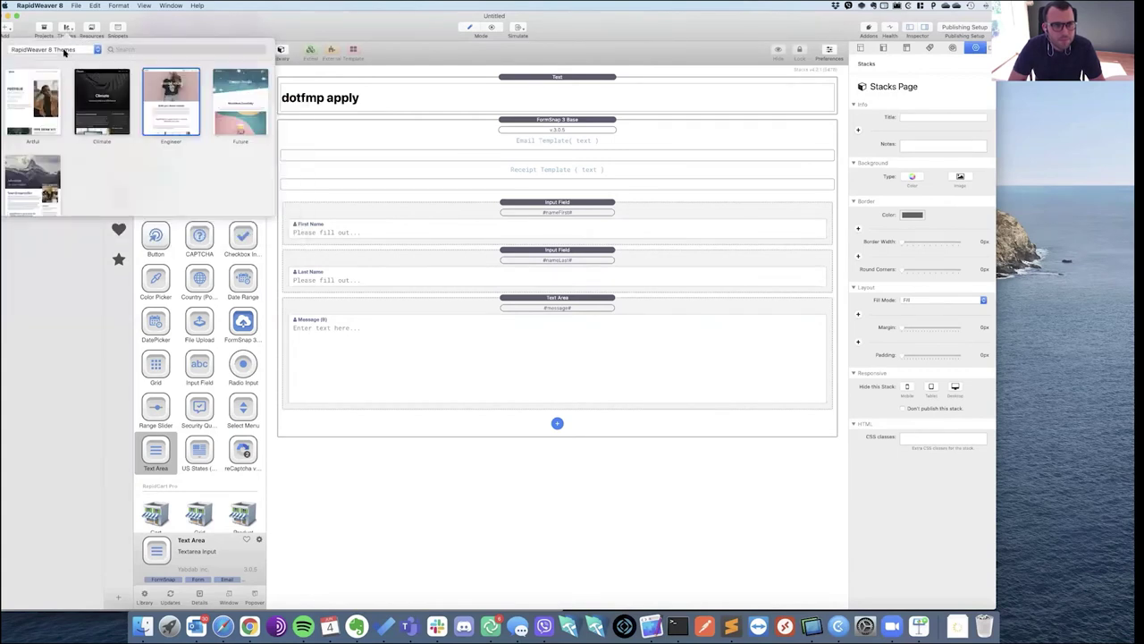
{"action": "left_click", "coordinate": [63, 50]}
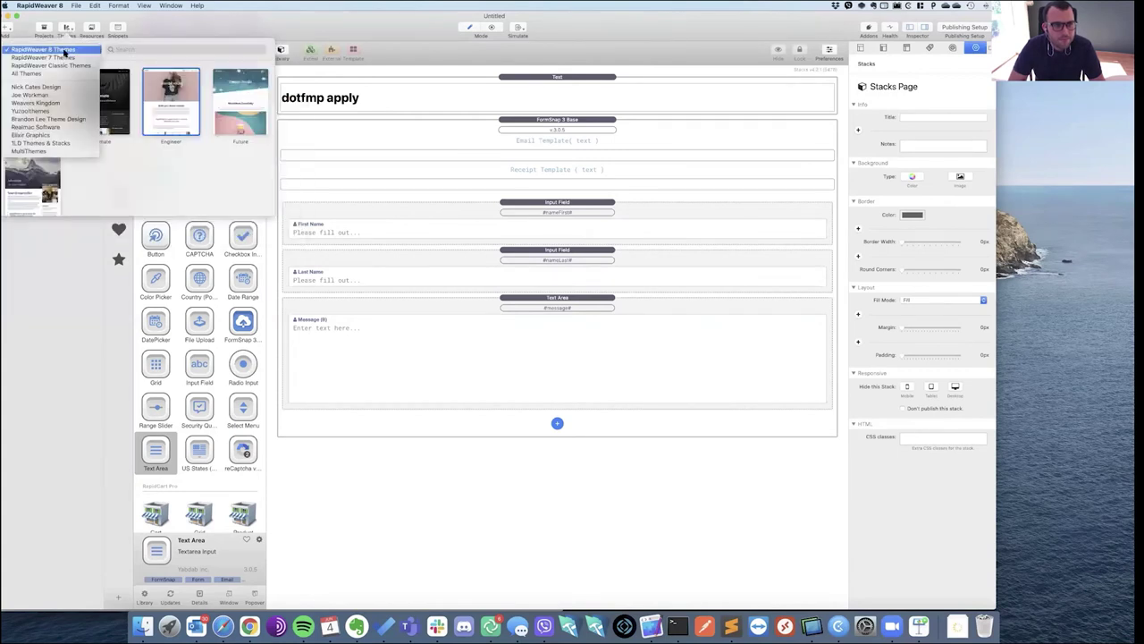
{"action": "left_click", "coordinate": [56, 95]}
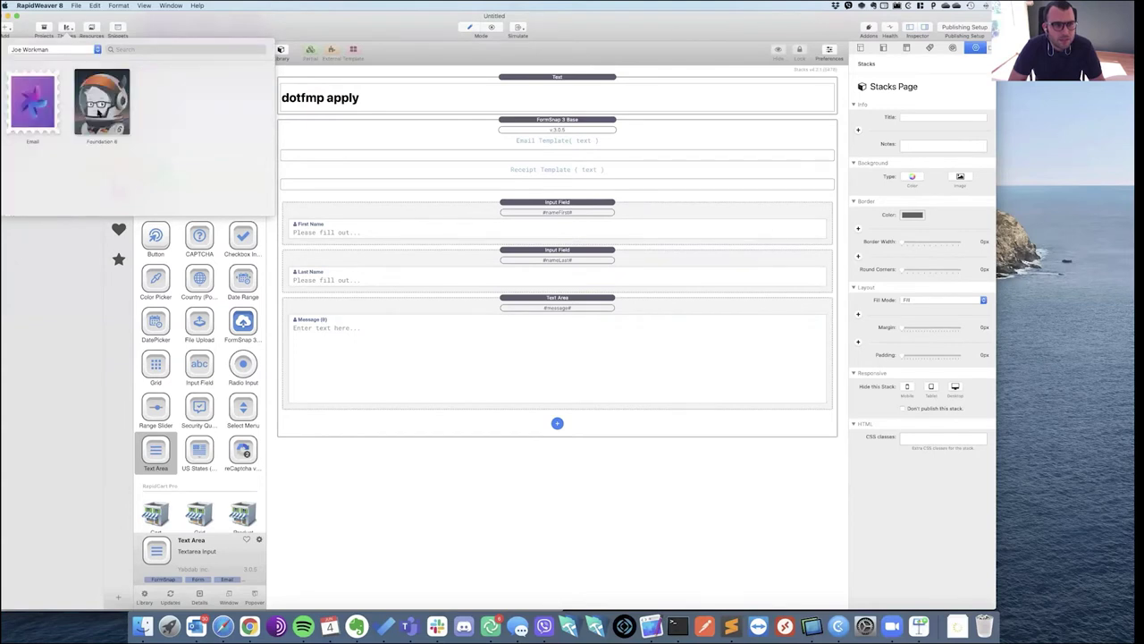
{"action": "key", "text": "super+r"}
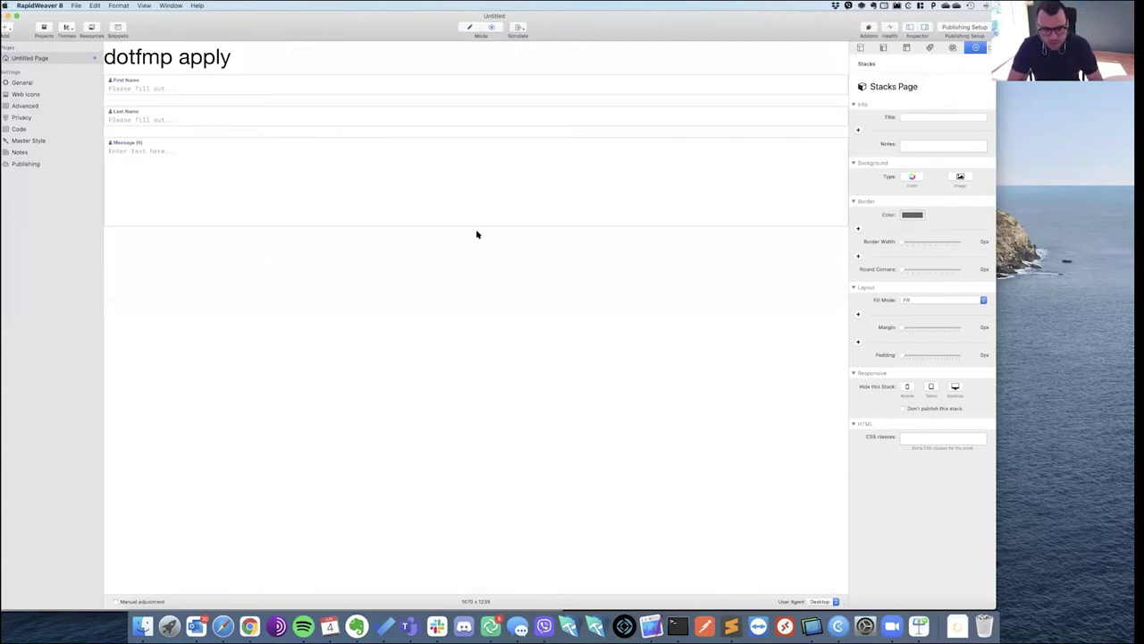
{"action": "key", "text": "super+r"}
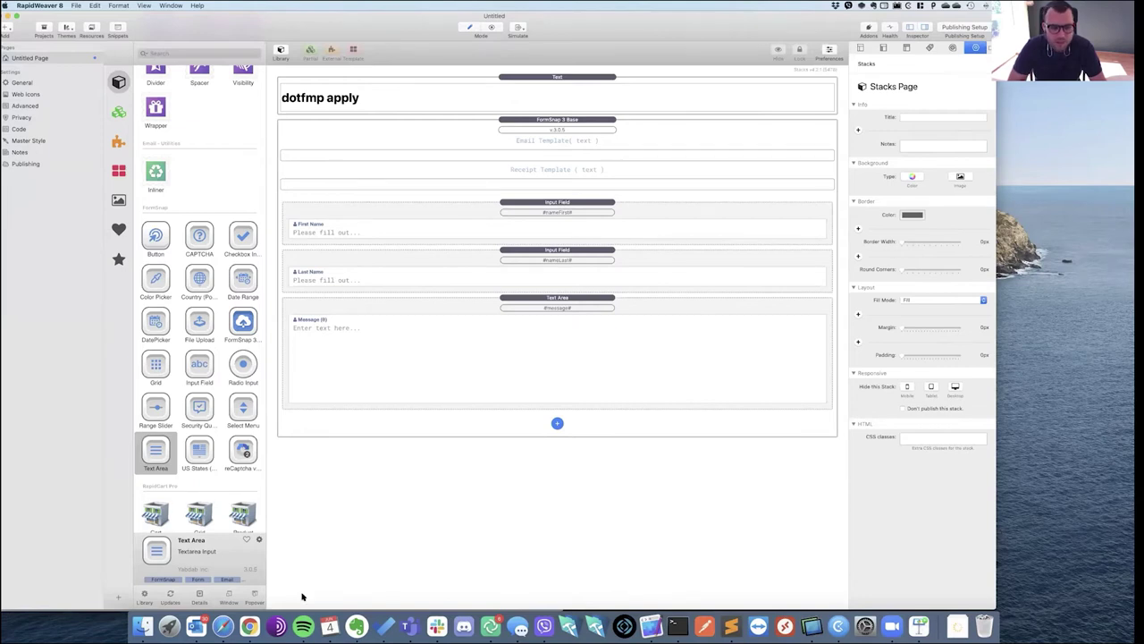
{"action": "left_click", "coordinate": [249, 626]}
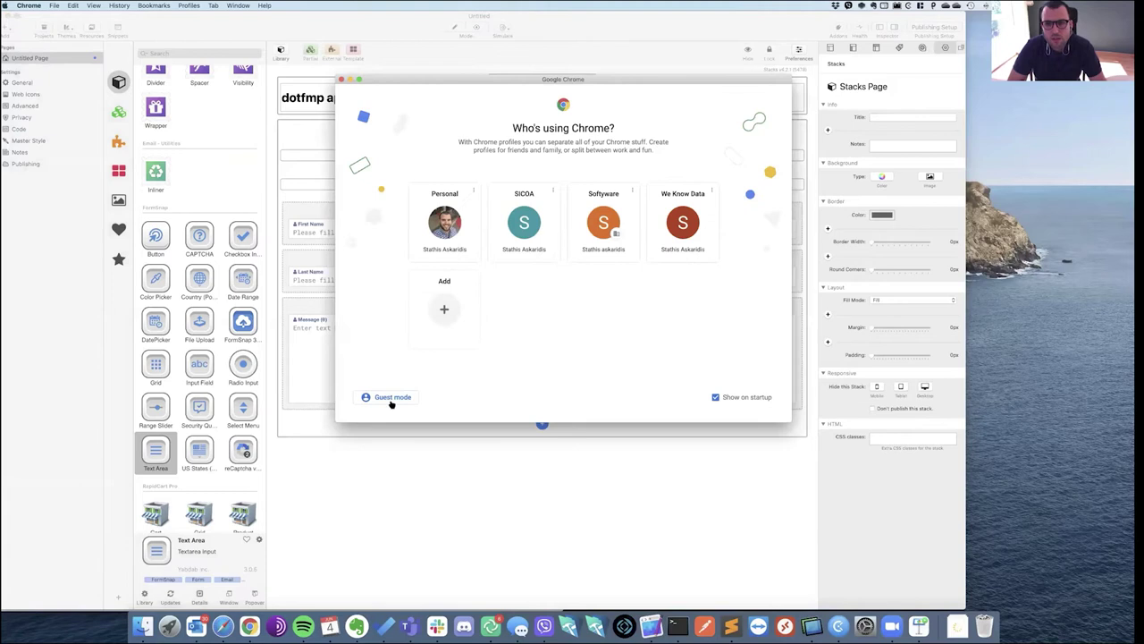
Launch Chrome with the Personal profile, go to the Integromat dotfmp folder, and open dotfmp Showcase.
{"action": "left_click", "coordinate": [452, 219]}
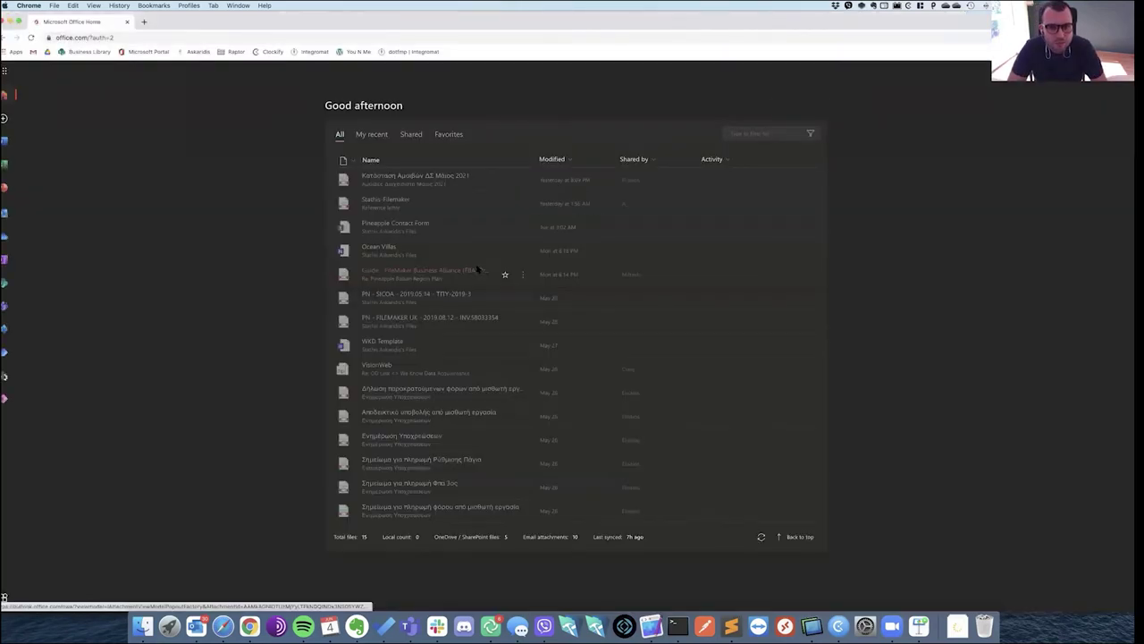
{"action": "left_click", "coordinate": [407, 52]}
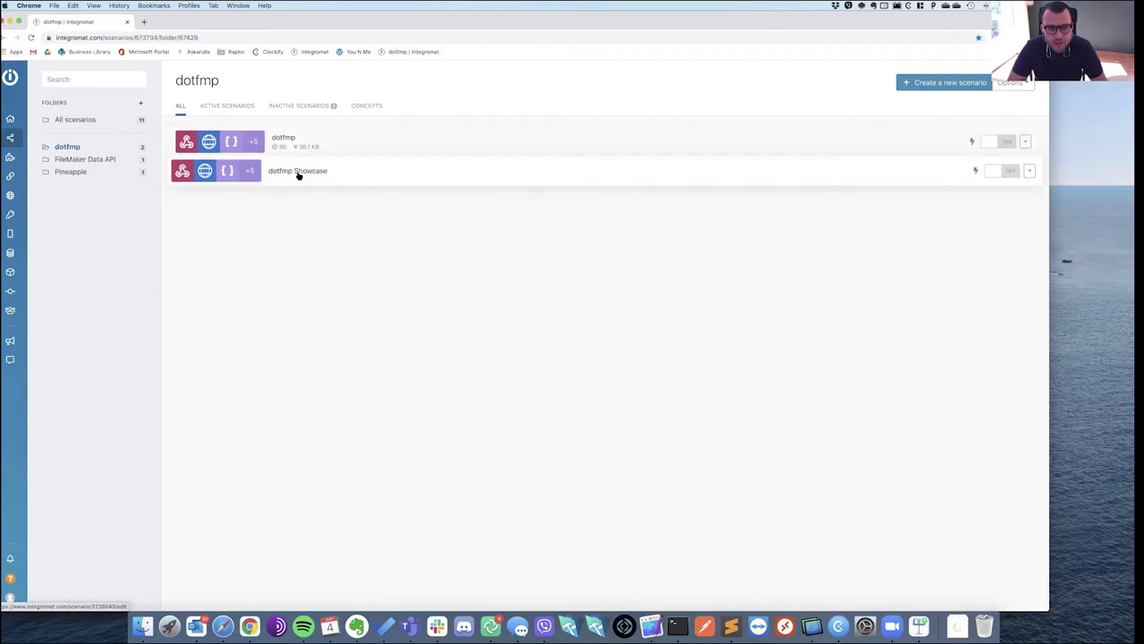
{"action": "left_click", "coordinate": [299, 176]}
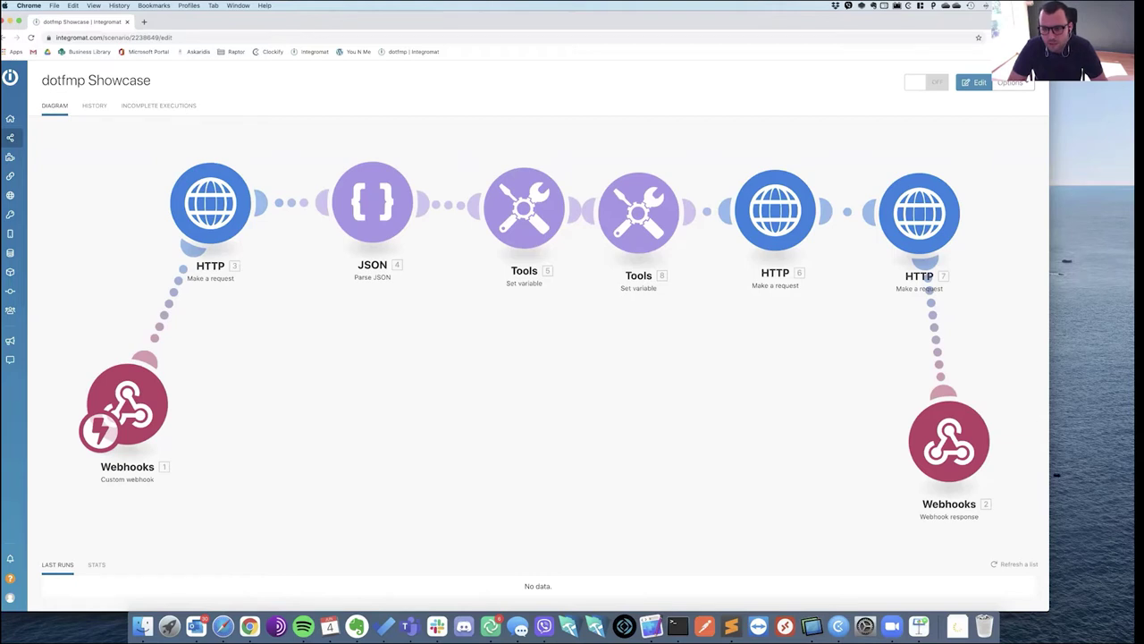
Inspect the Webhook response module's Body without changing it, then open the trigger webhook's settings.
{"action": "left_click_drag", "start_coordinate": [1023, 479], "coordinate": [996, 475]}
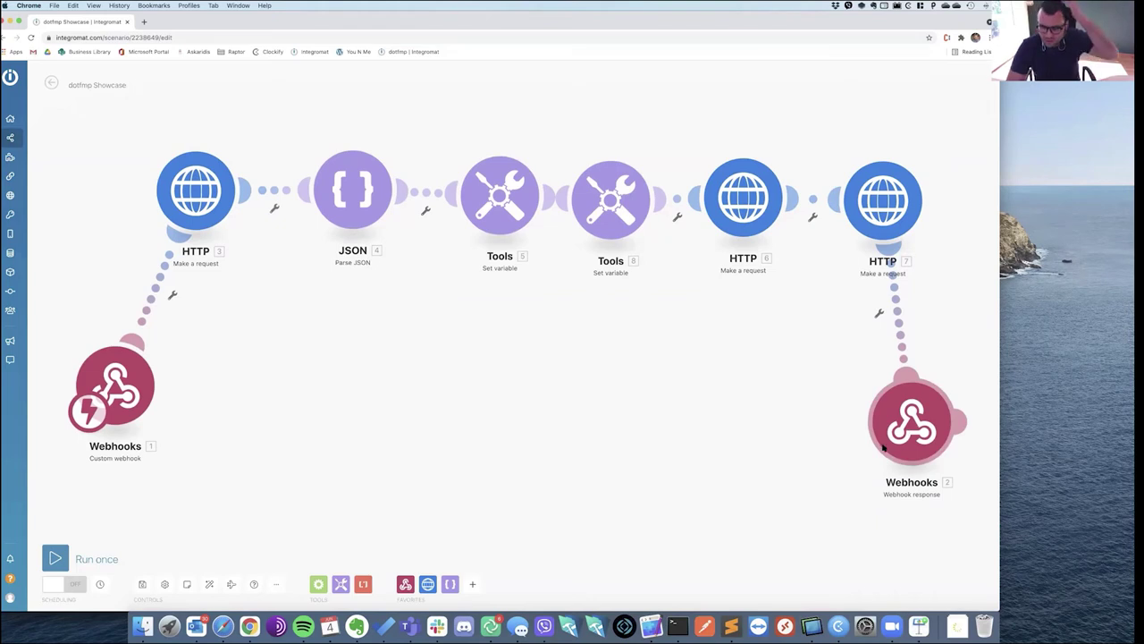
{"action": "left_click", "coordinate": [652, 626]}
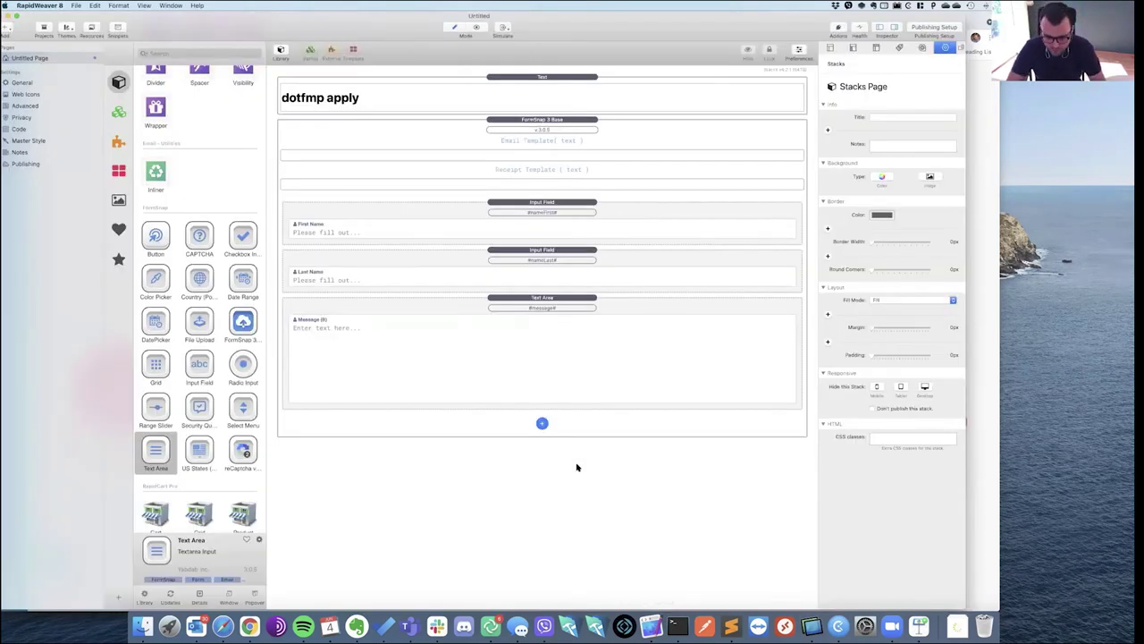
{"action": "key", "text": "super+Tab"}
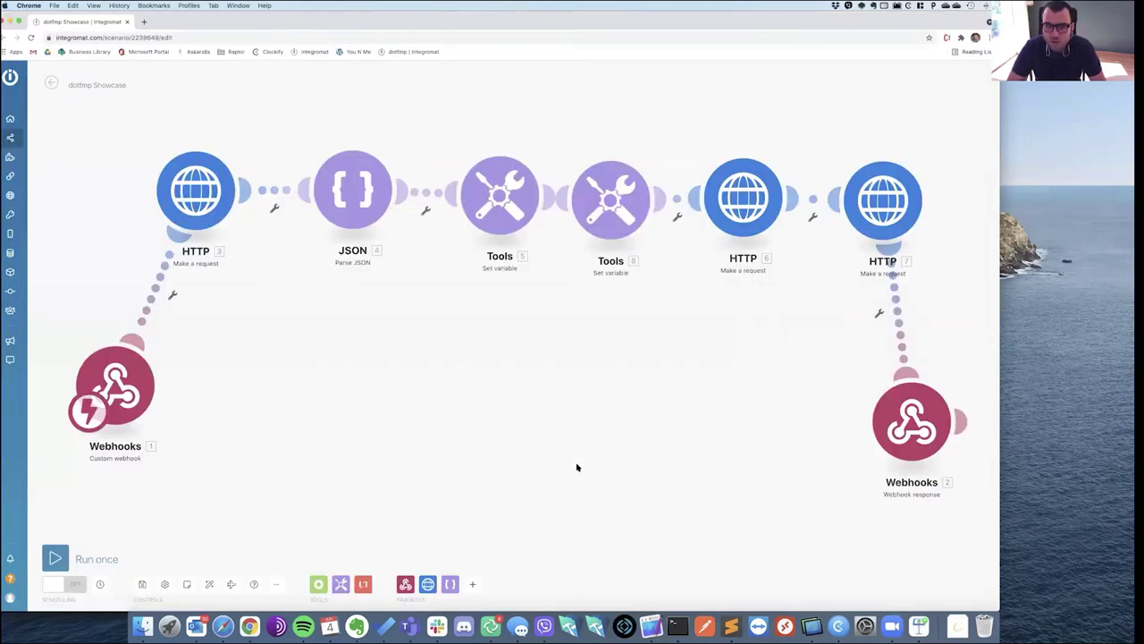
{"action": "left_click", "coordinate": [911, 430]}
{"action": "left_click_drag", "start_coordinate": [767, 450], "coordinate": [690, 451]}
{"action": "left_click", "coordinate": [819, 483]}
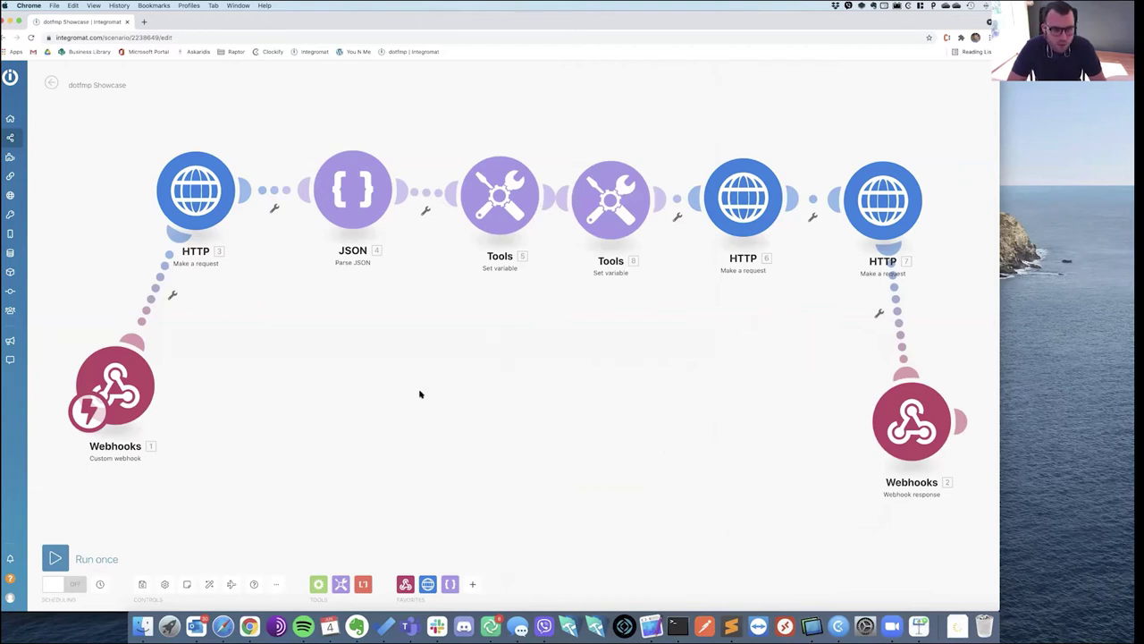
{"action": "left_click", "coordinate": [108, 386]}
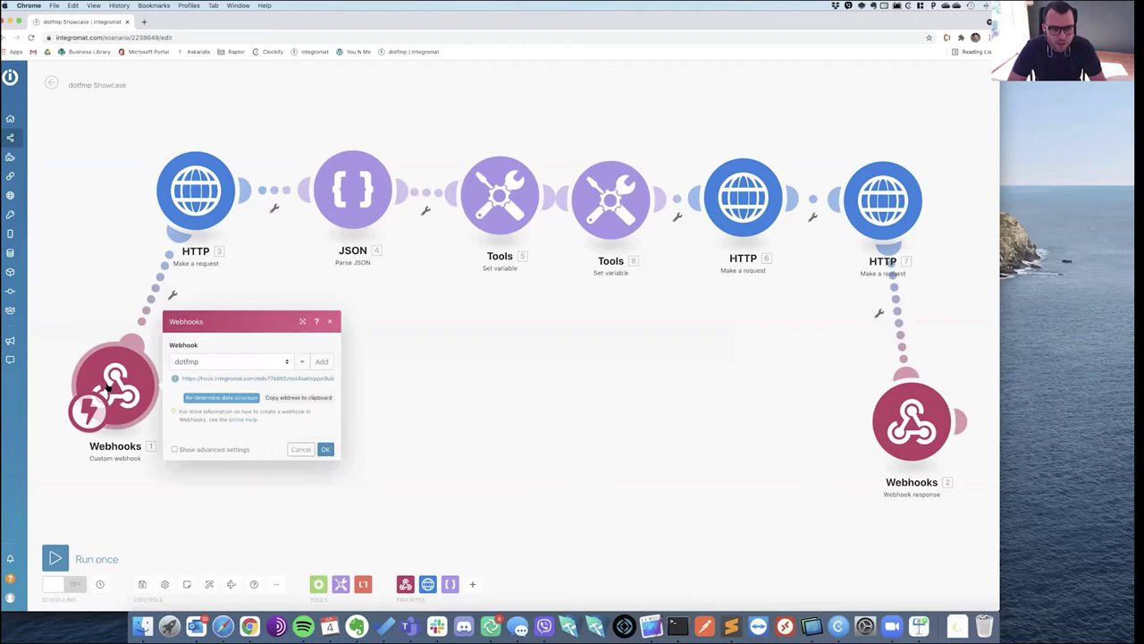
{"action": "left_click", "coordinate": [288, 361]}
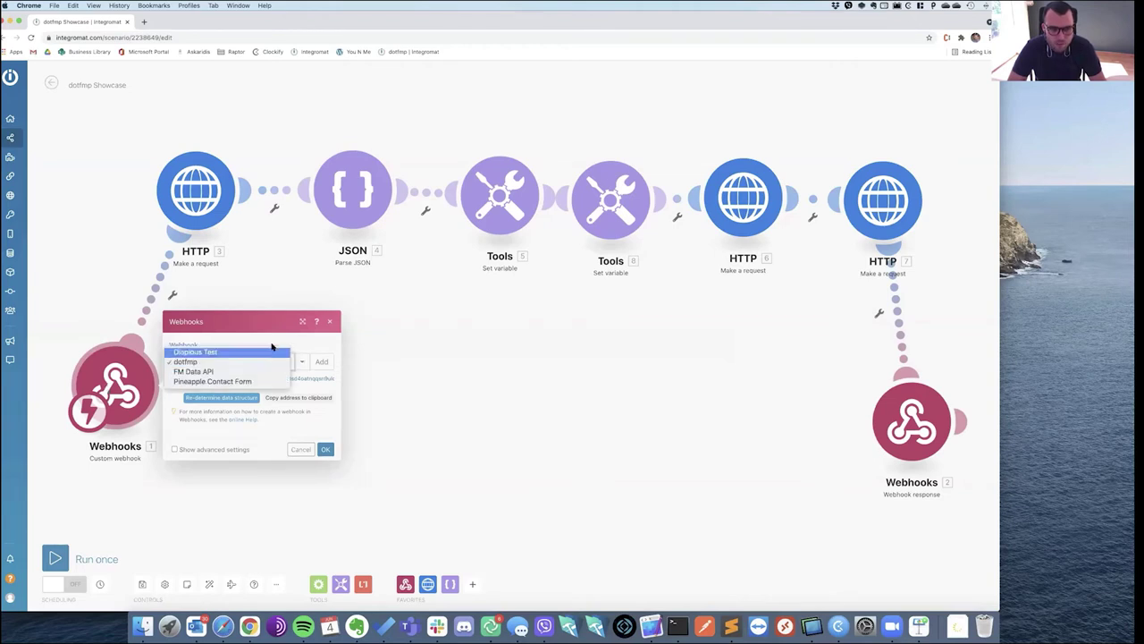
{"action": "left_click", "coordinate": [270, 368]}
{"action": "left_click_drag", "start_coordinate": [182, 378], "coordinate": [342, 380]}
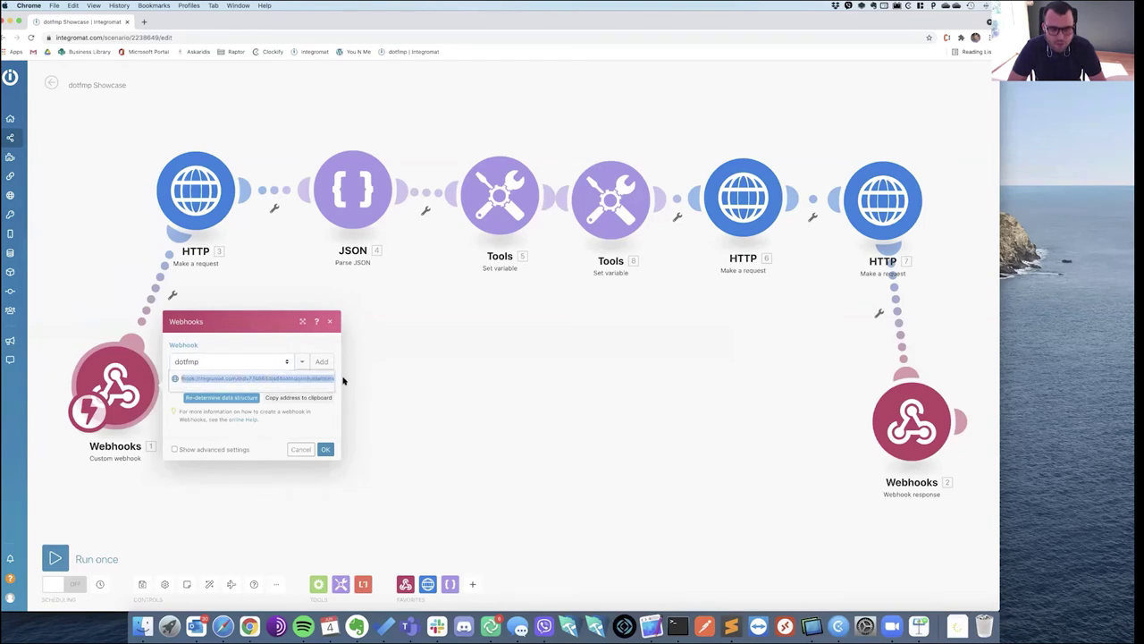
{"action": "left_click", "coordinate": [254, 344]}
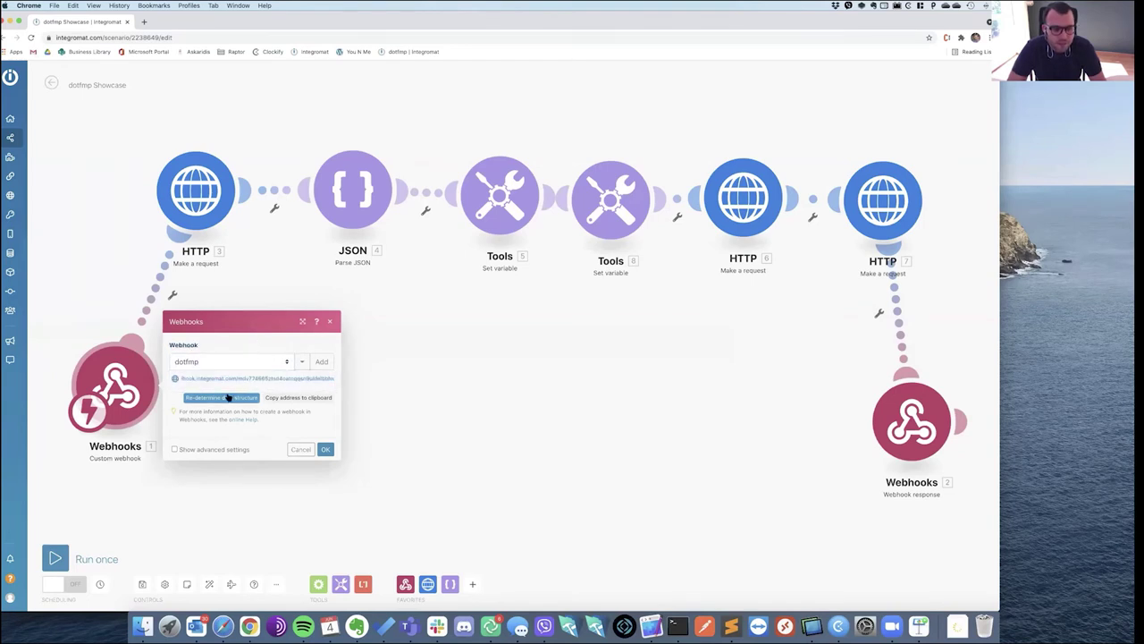
{"action": "left_click", "coordinate": [205, 509]}
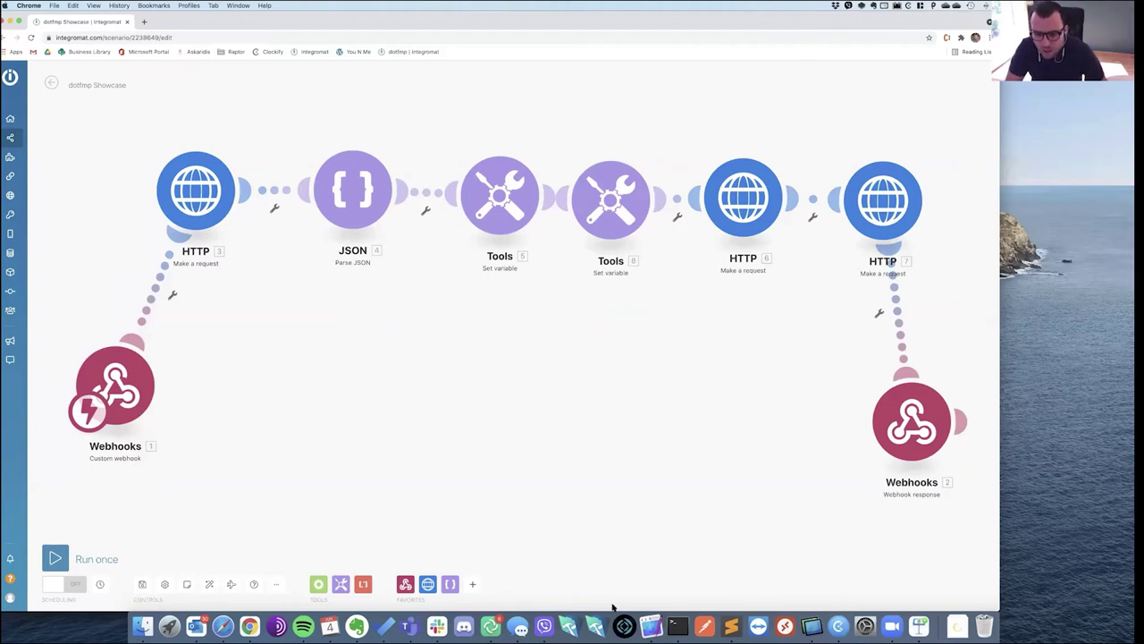
{"action": "left_click", "coordinate": [650, 627]}
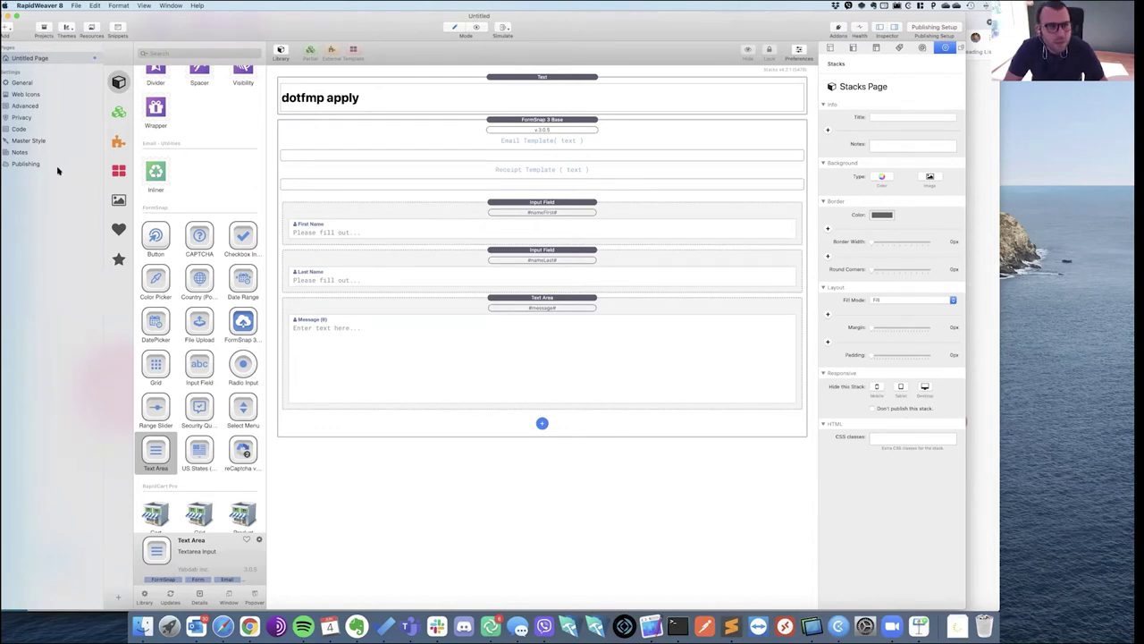
Cancel the Add Publishing Destination sheet under Publishing, leaving no destination, and return to Chrome.
{"action": "left_click", "coordinate": [27, 165]}
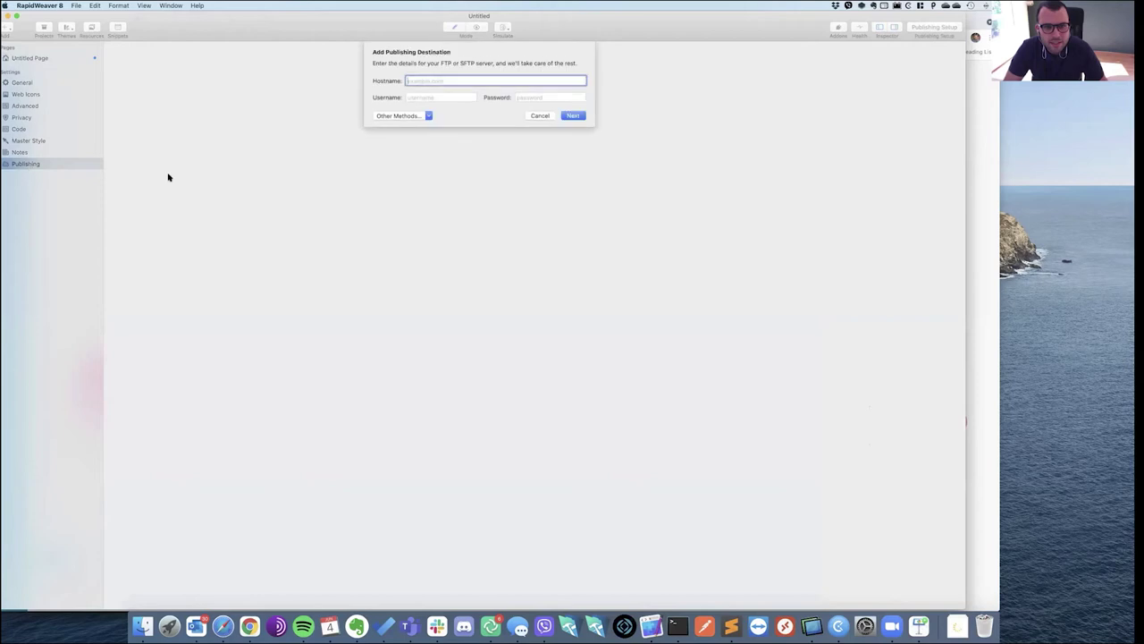
{"action": "left_click", "coordinate": [539, 116]}
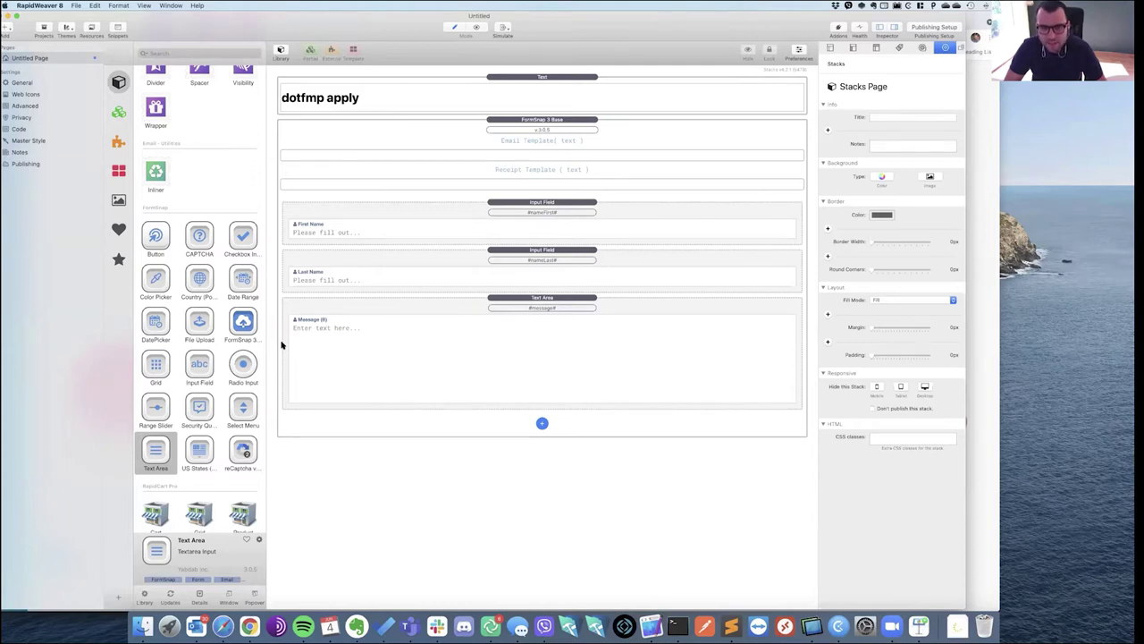
{"action": "key", "text": "super+Tab"}
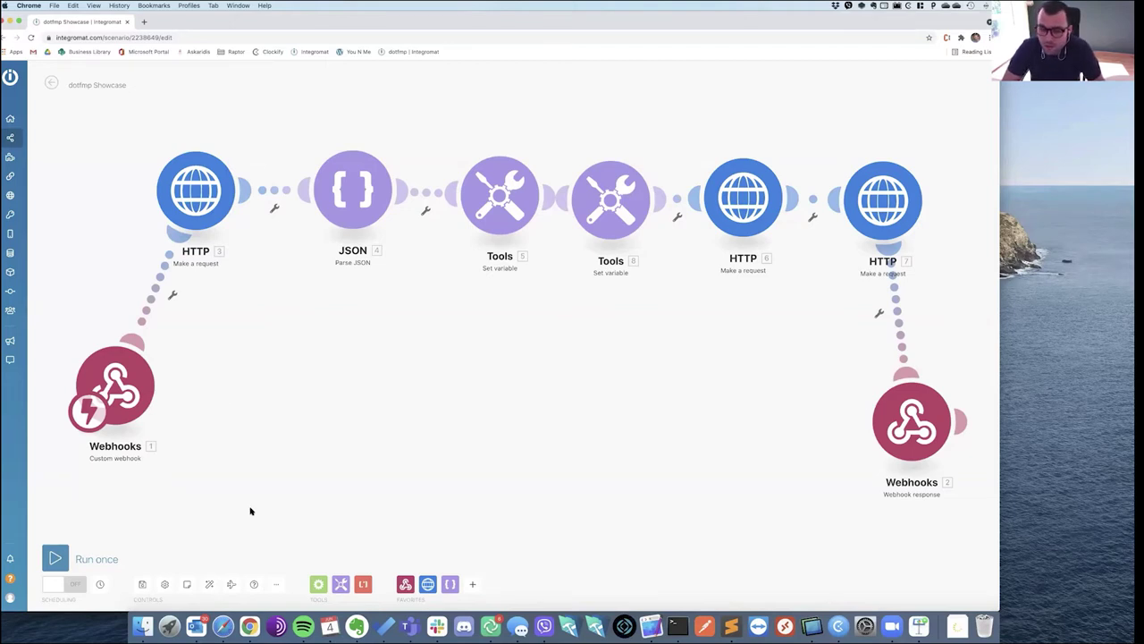
Add a Custom mailhook module to the scenario, then delete it again.
{"action": "left_click", "coordinate": [406, 584]}
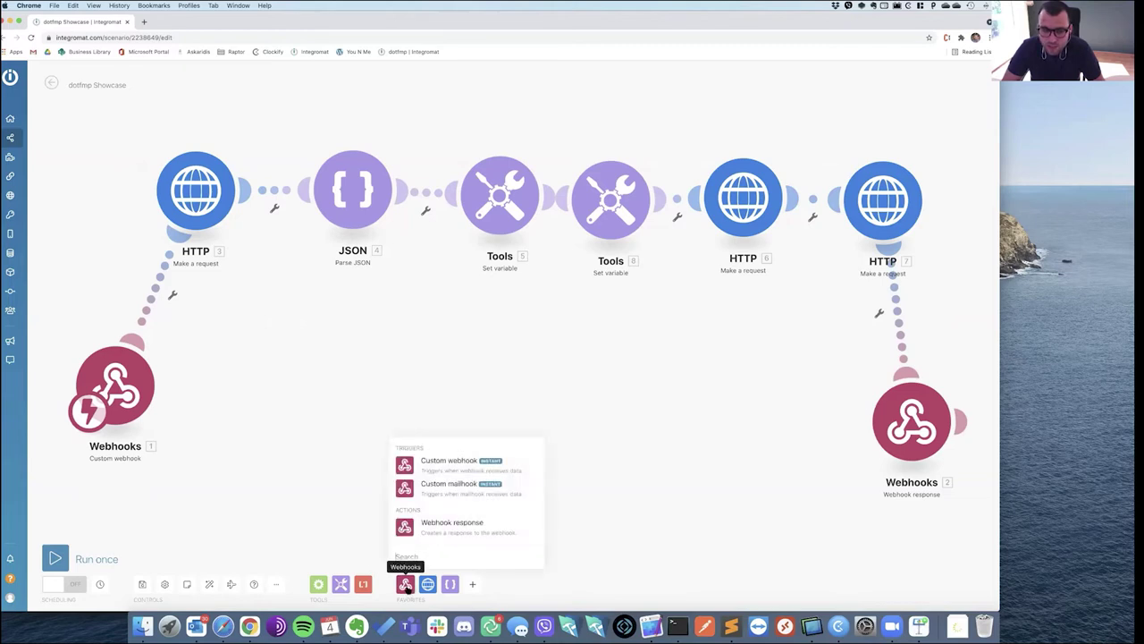
{"action": "left_click", "coordinate": [451, 495]}
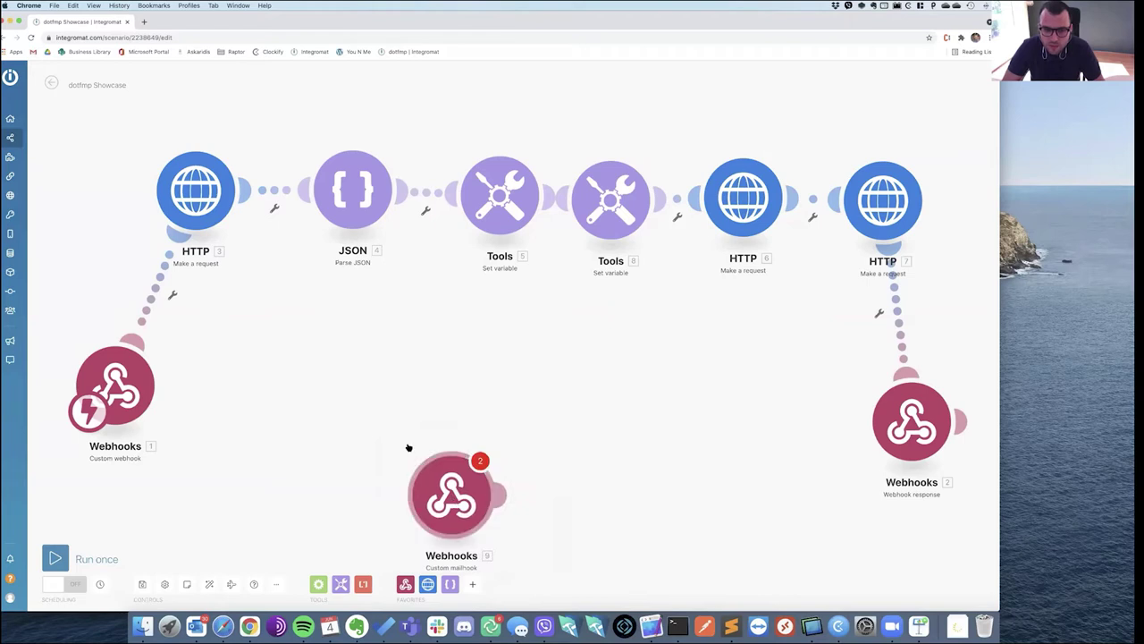
{"action": "left_click_drag", "start_coordinate": [452, 497], "coordinate": [373, 407]}
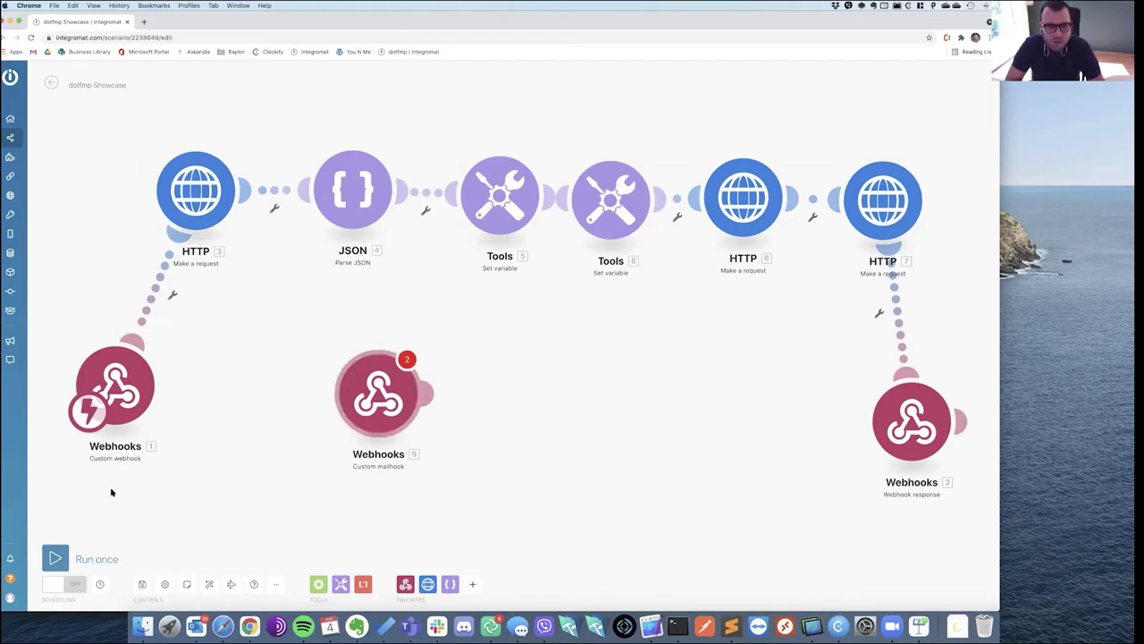
{"action": "left_click", "coordinate": [389, 387]}
{"action": "right_click", "coordinate": [390, 388]}
{"action": "left_click", "coordinate": [422, 481]}
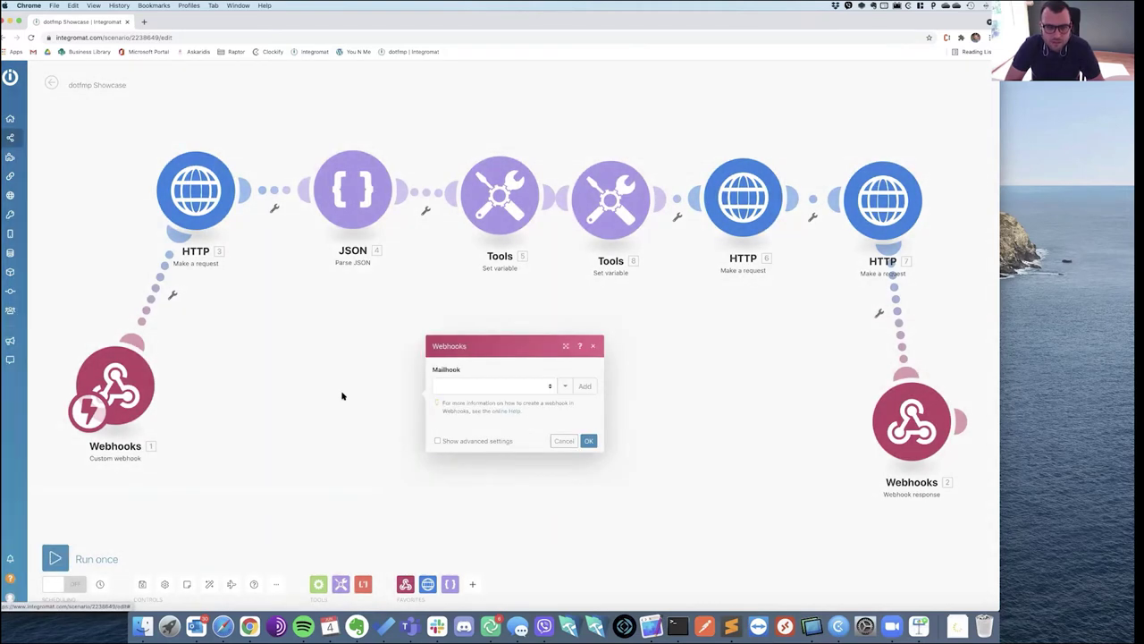
Check the dotfmp custom webhook's URL in its settings, then close them.
{"action": "left_click", "coordinate": [107, 375]}
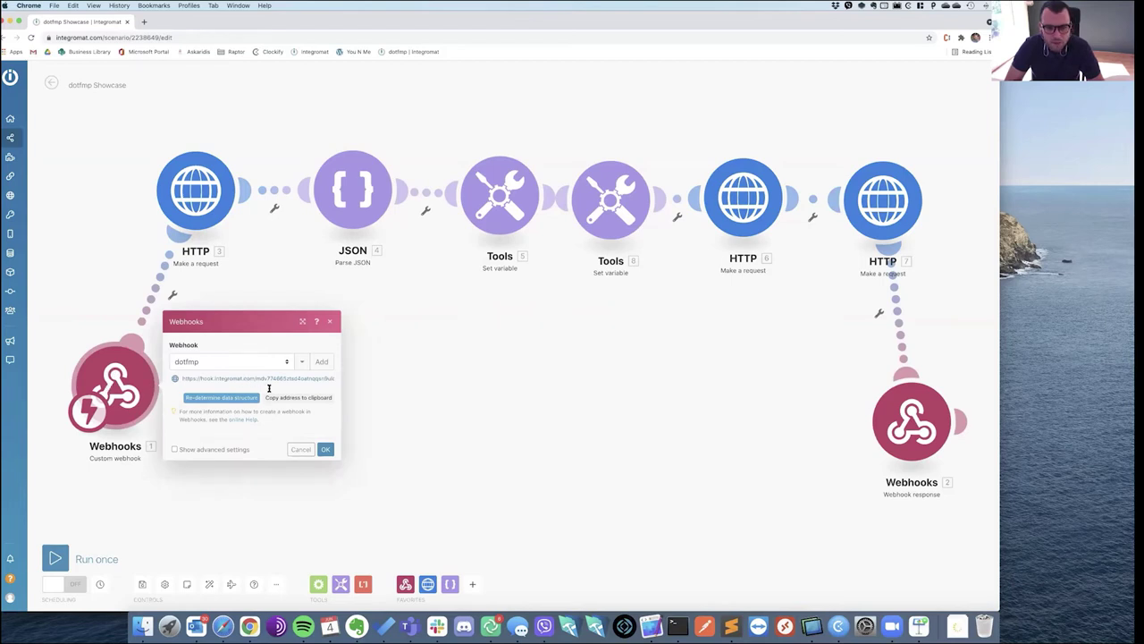
{"action": "left_click_drag", "start_coordinate": [183, 378], "coordinate": [331, 379]}
{"action": "left_click", "coordinate": [372, 381]}
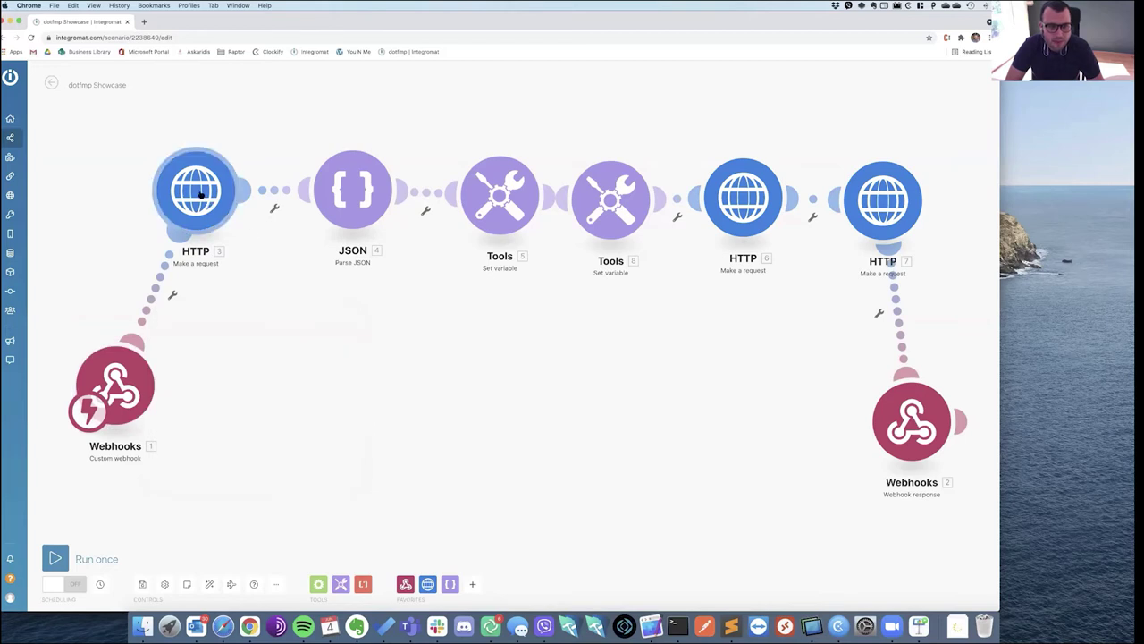
Inspect the first HTTP authentication request's settings and the webhook items mappable into its URL.
{"action": "left_click", "coordinate": [201, 193]}
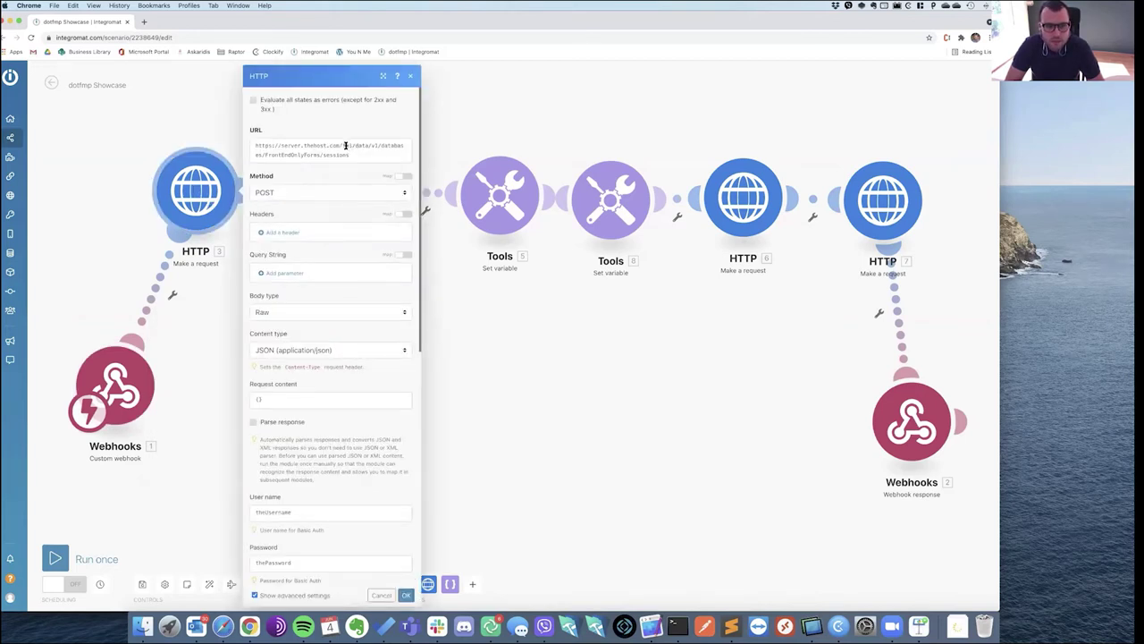
{"action": "scroll", "coordinate": [345, 146], "scroll_direction": "down", "scroll_amount": 1}
{"action": "scroll", "coordinate": [345, 146], "scroll_direction": "down", "scroll_amount": 10}
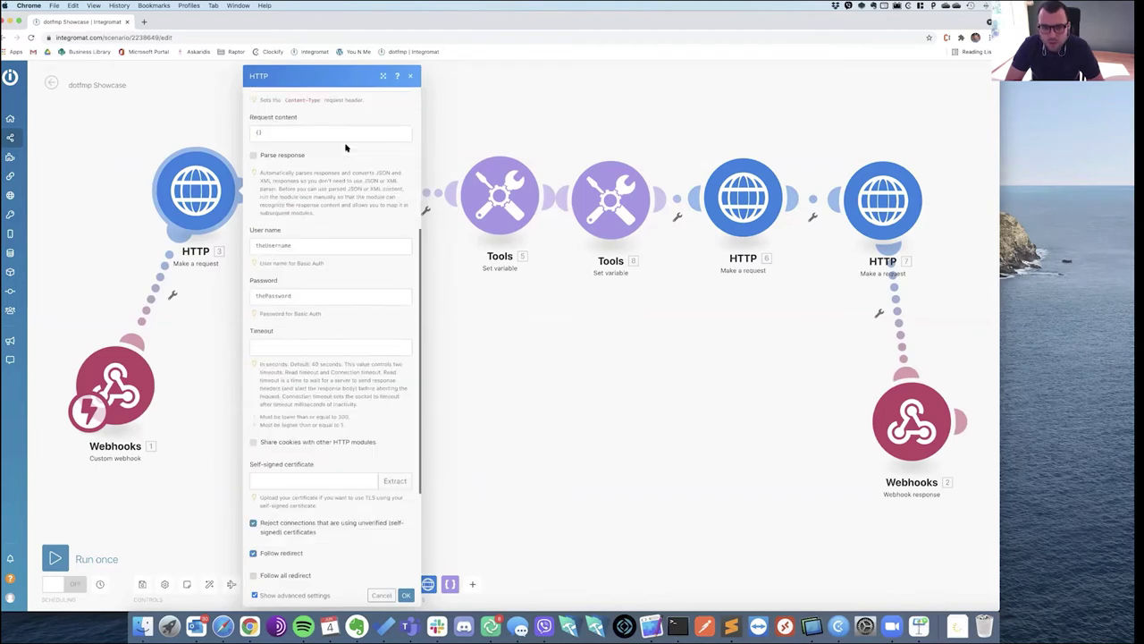
{"action": "scroll", "coordinate": [346, 147], "scroll_direction": "up", "scroll_amount": 8}
{"action": "scroll", "coordinate": [345, 145], "scroll_direction": "up", "scroll_amount": 3}
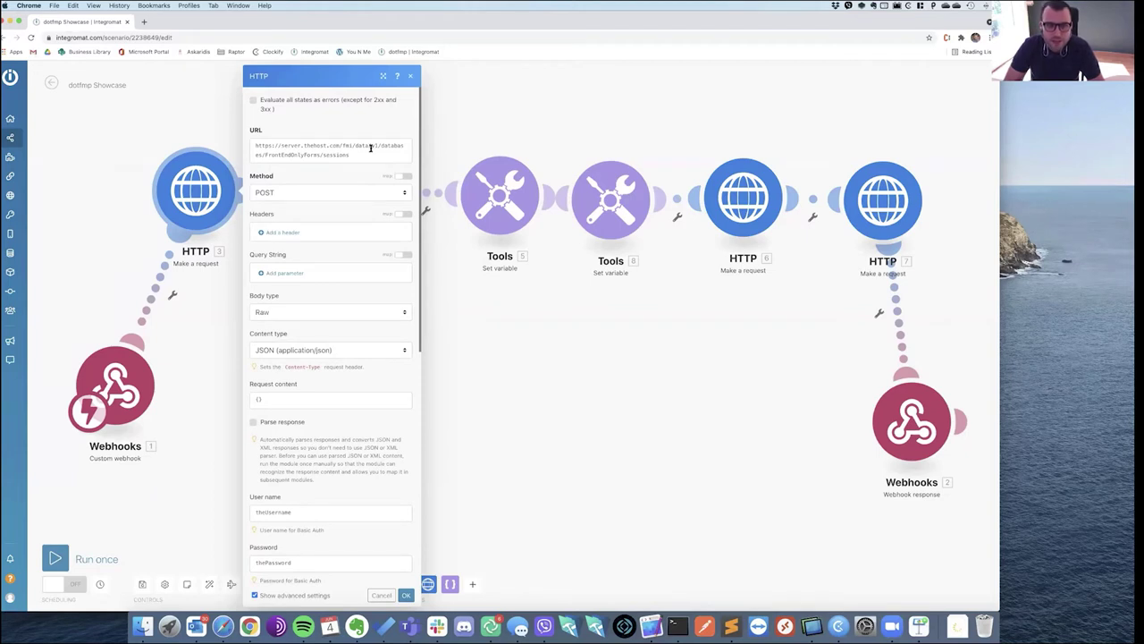
{"action": "left_click", "coordinate": [376, 145]}
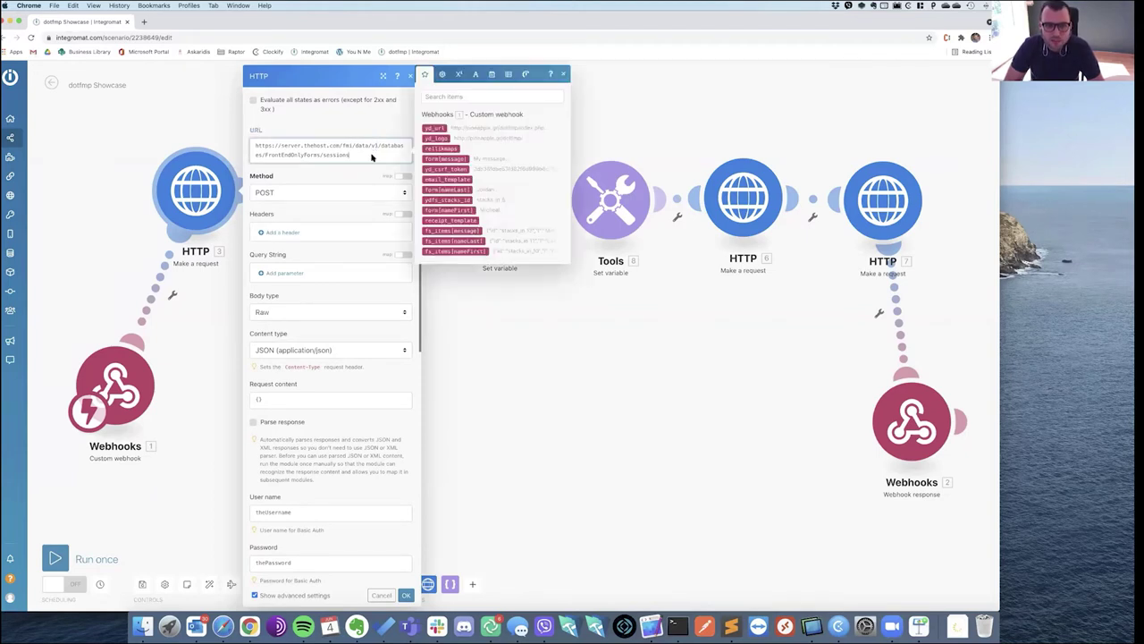
{"action": "left_click", "coordinate": [450, 306]}
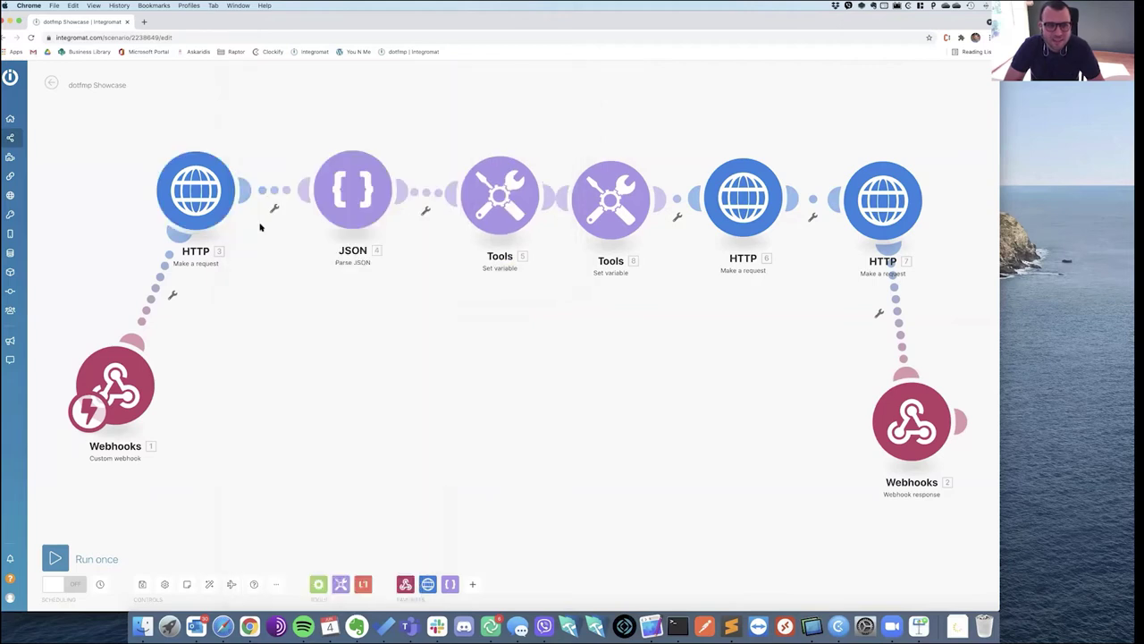
Enter an empty {} as the HTTP request content, then open the Parse JSON module.
{"action": "left_click", "coordinate": [198, 199]}
{"action": "scroll", "coordinate": [326, 390], "scroll_direction": "down", "scroll_amount": 10}
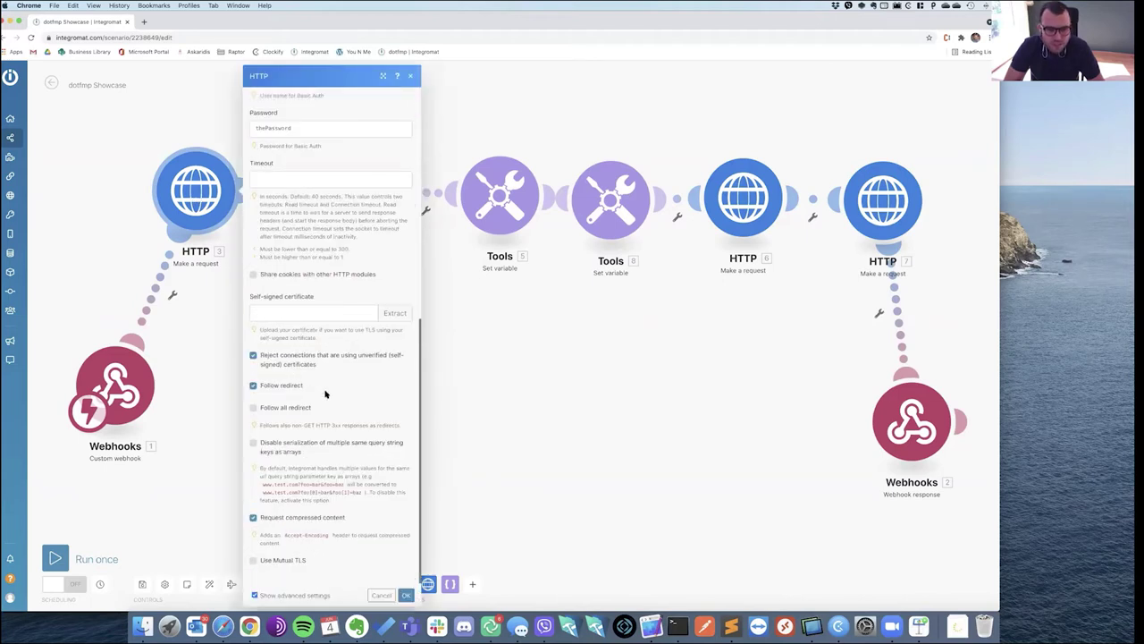
{"action": "scroll", "coordinate": [326, 385], "scroll_direction": "up", "scroll_amount": 5}
{"action": "scroll", "coordinate": [329, 371], "scroll_direction": "up", "scroll_amount": 1}
{"action": "left_click", "coordinate": [277, 209]}
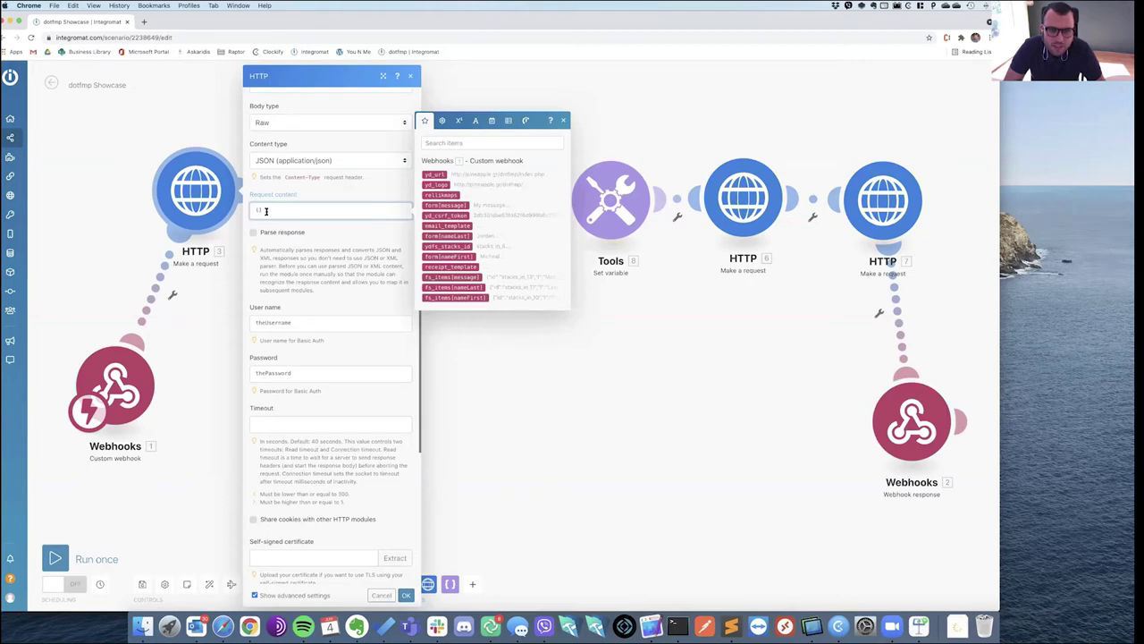
{"action": "type", "text": "{}"}
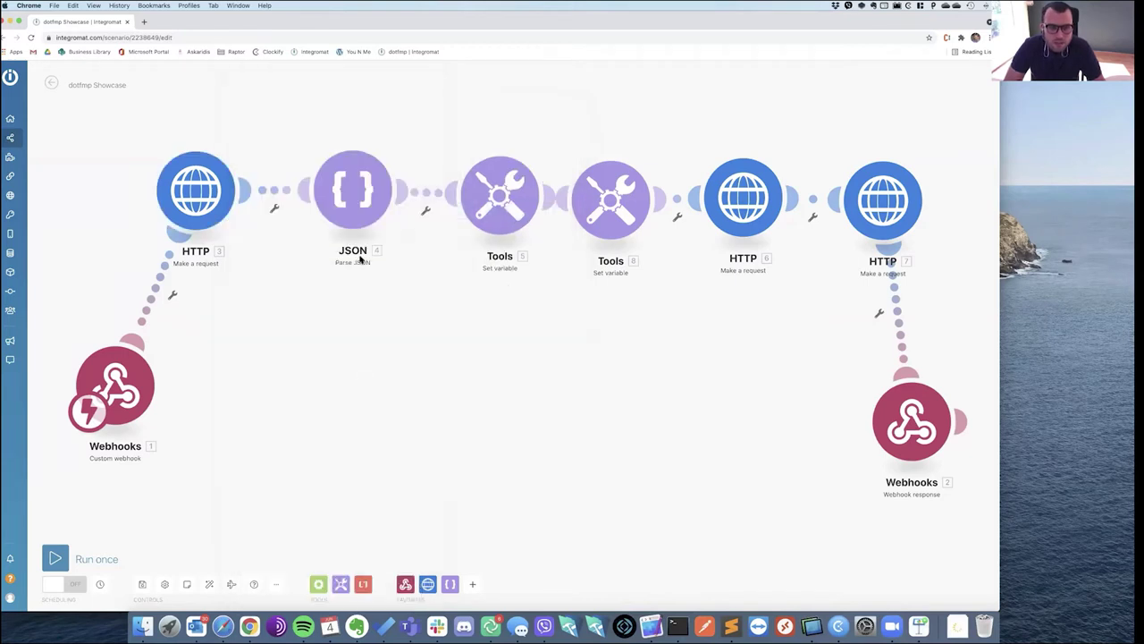
{"action": "left_click", "coordinate": [362, 204]}
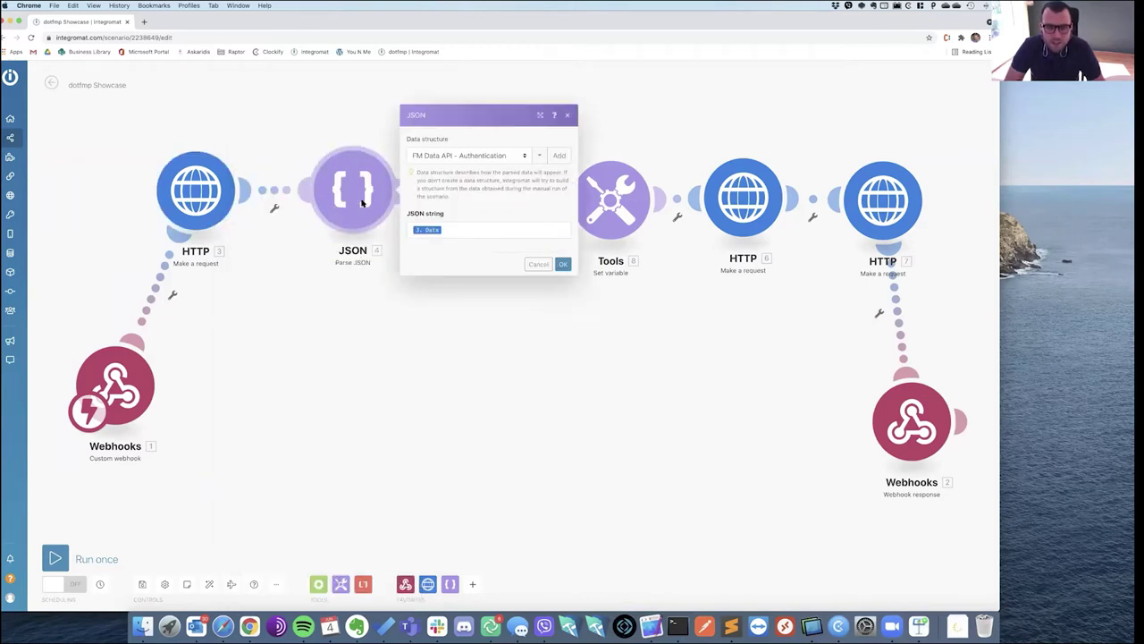
{"action": "left_click", "coordinate": [473, 334]}
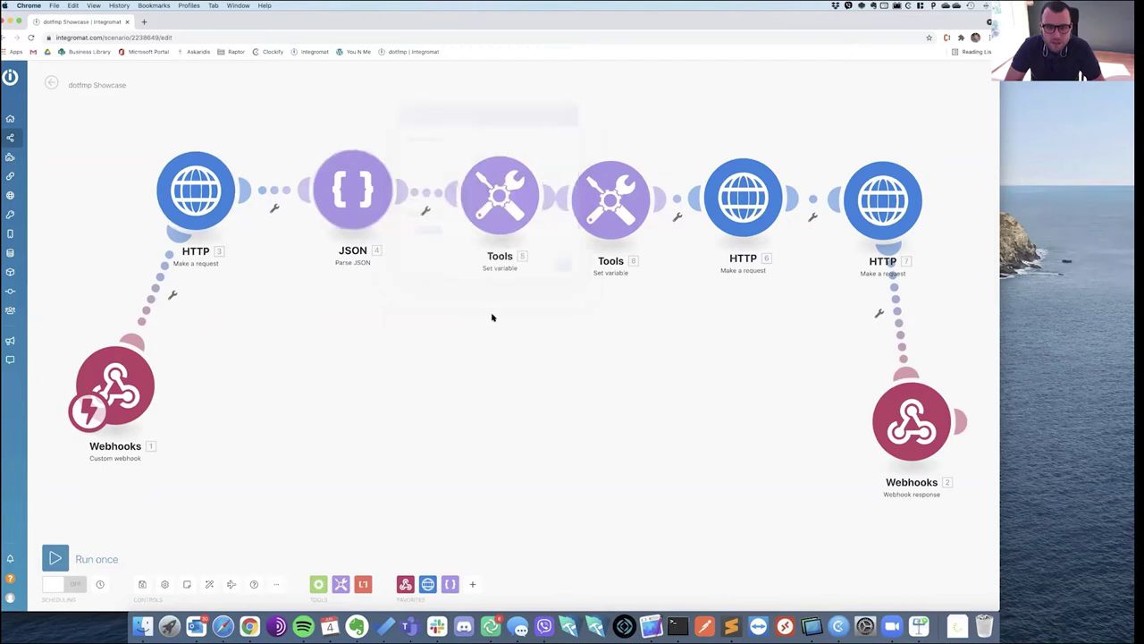
{"action": "left_click", "coordinate": [499, 200]}
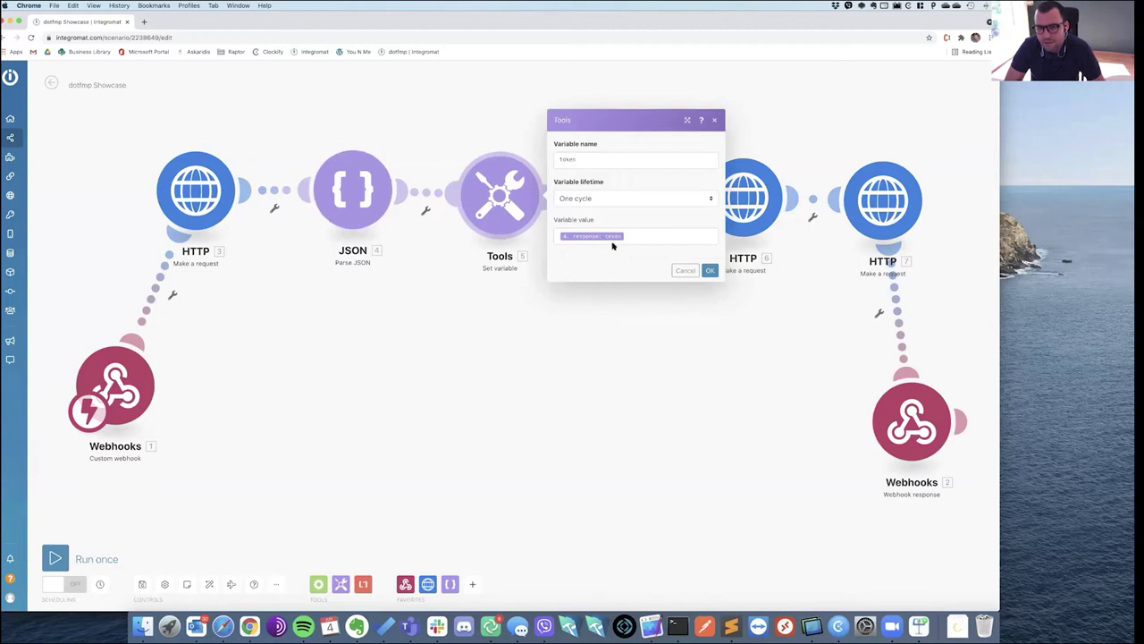
{"action": "left_click", "coordinate": [602, 323]}
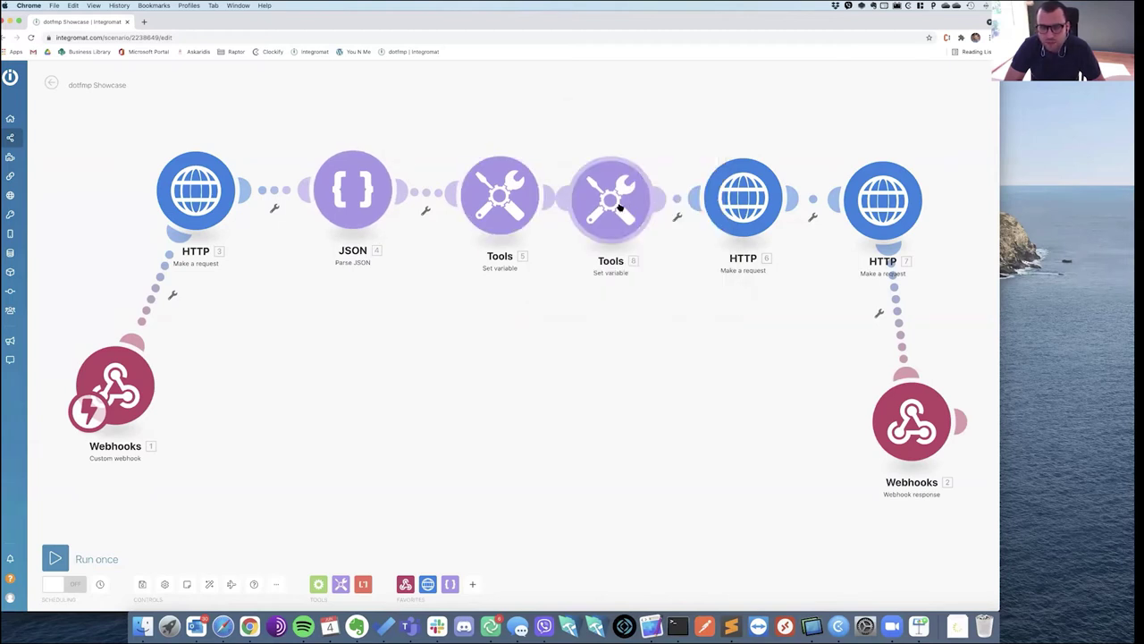
{"action": "left_click", "coordinate": [542, 204]}
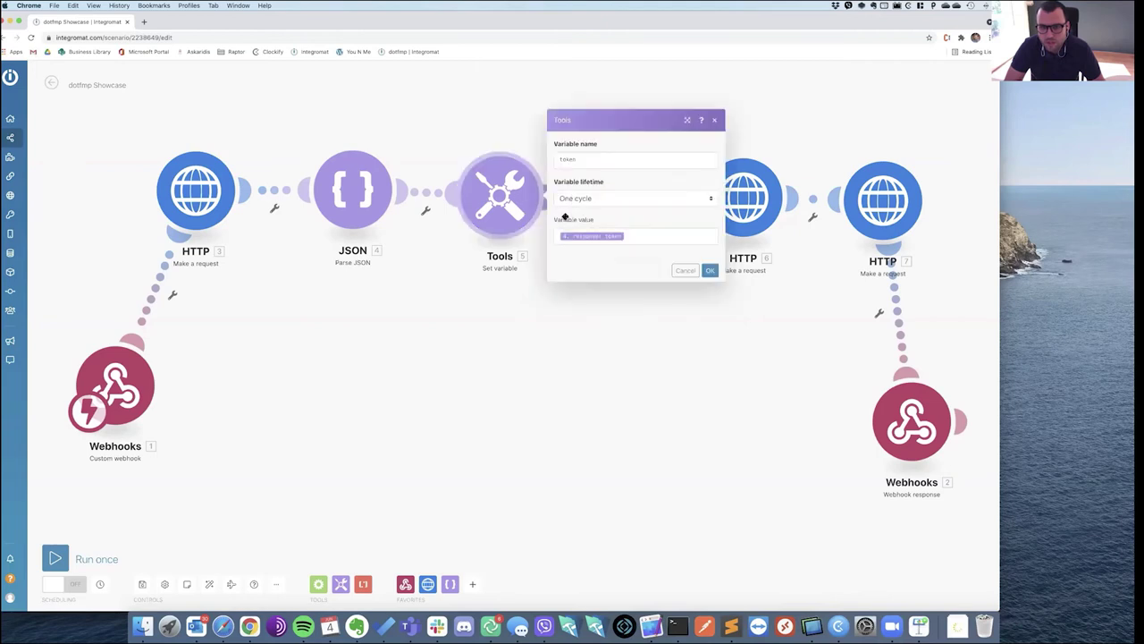
{"action": "left_click", "coordinate": [603, 310]}
{"action": "left_click", "coordinate": [611, 259]}
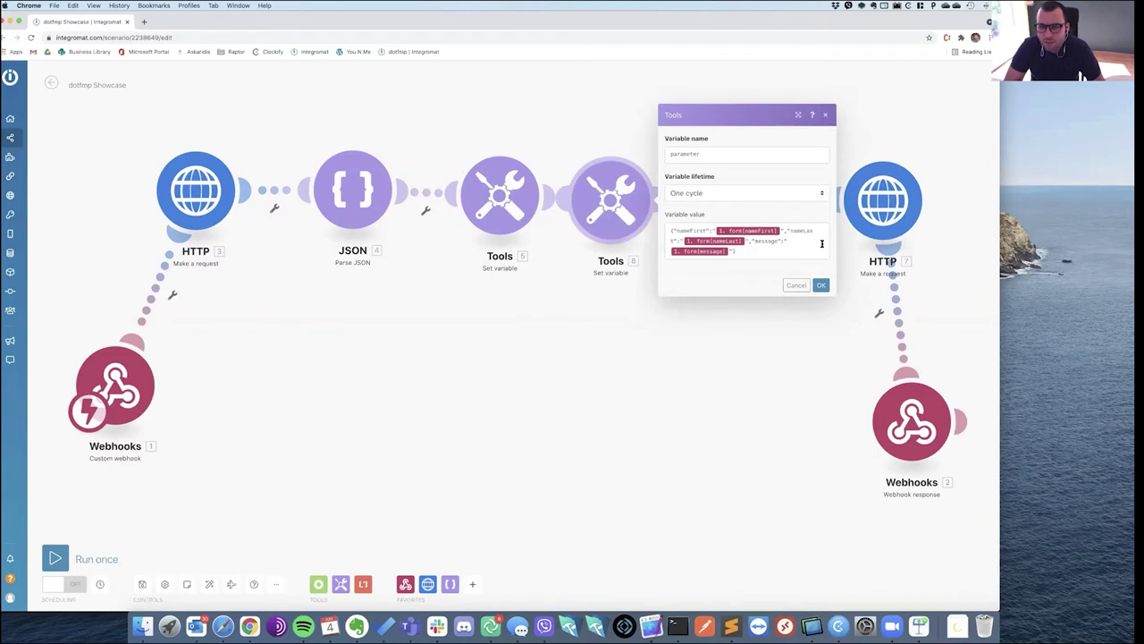
{"action": "left_click", "coordinate": [739, 253]}
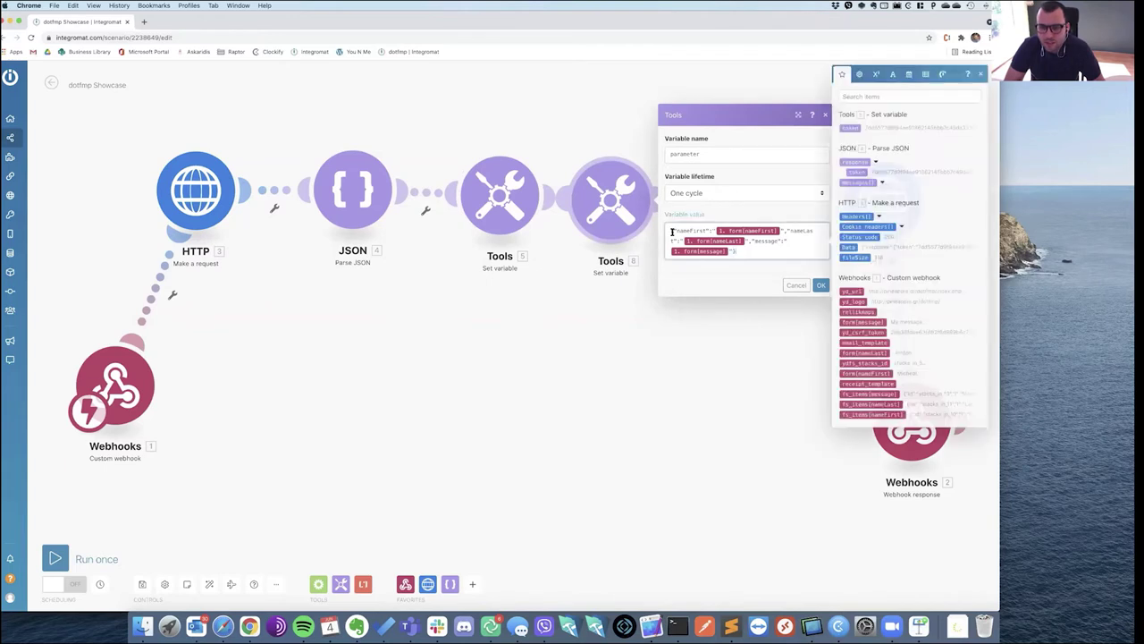
{"action": "left_click_drag", "start_coordinate": [739, 253], "coordinate": [665, 231]}
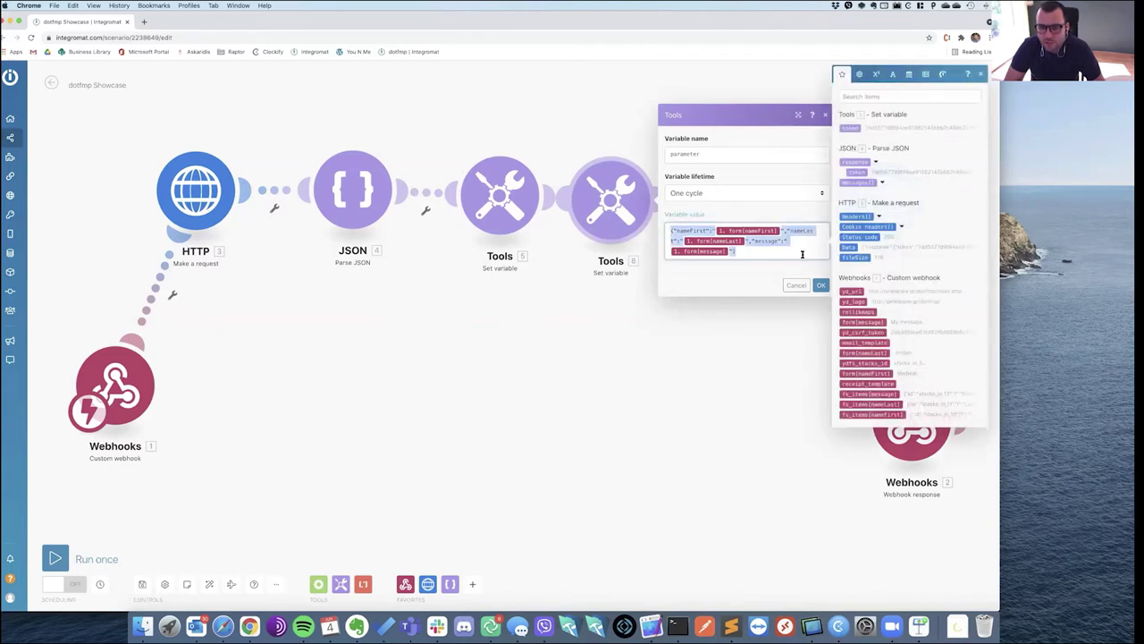
{"action": "left_click", "coordinate": [802, 255]}
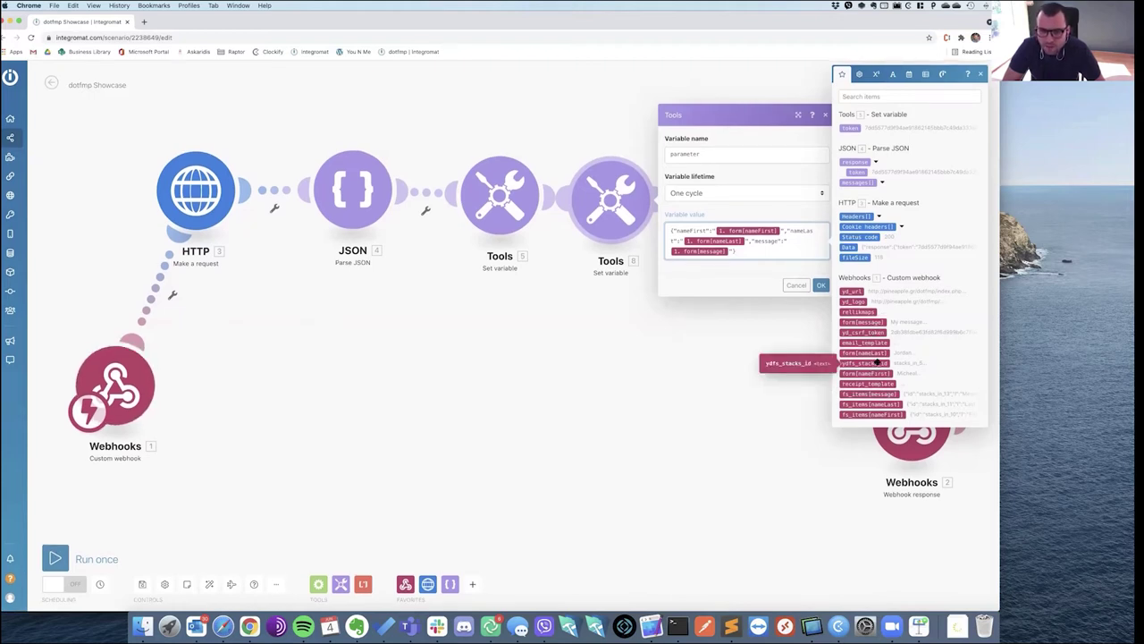
{"action": "left_click", "coordinate": [819, 285]}
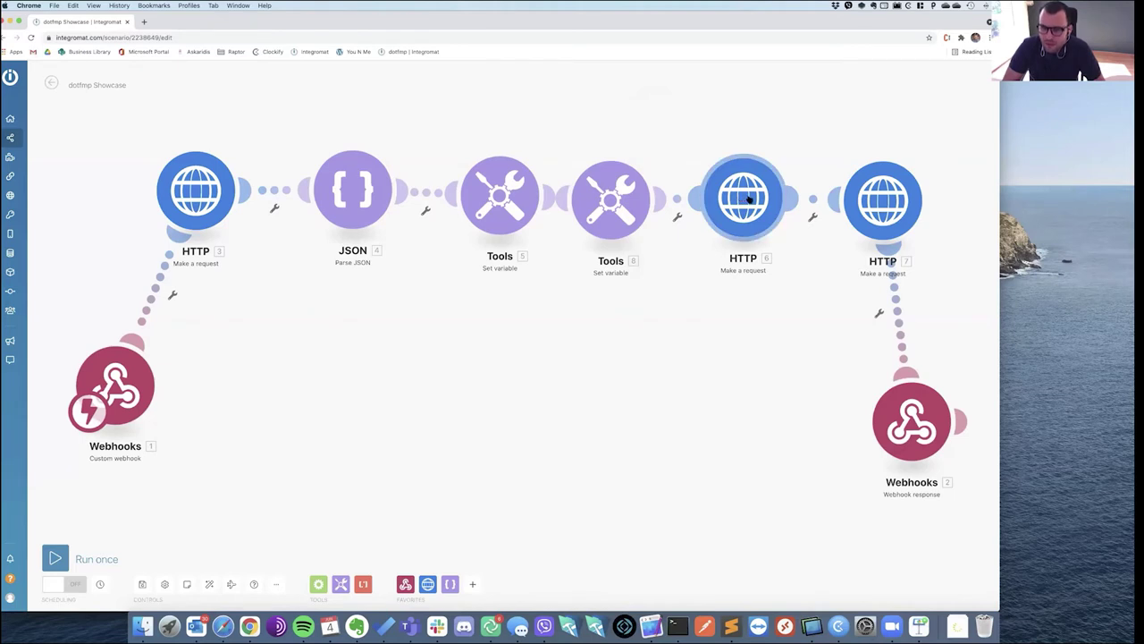
{"action": "left_click", "coordinate": [753, 200]}
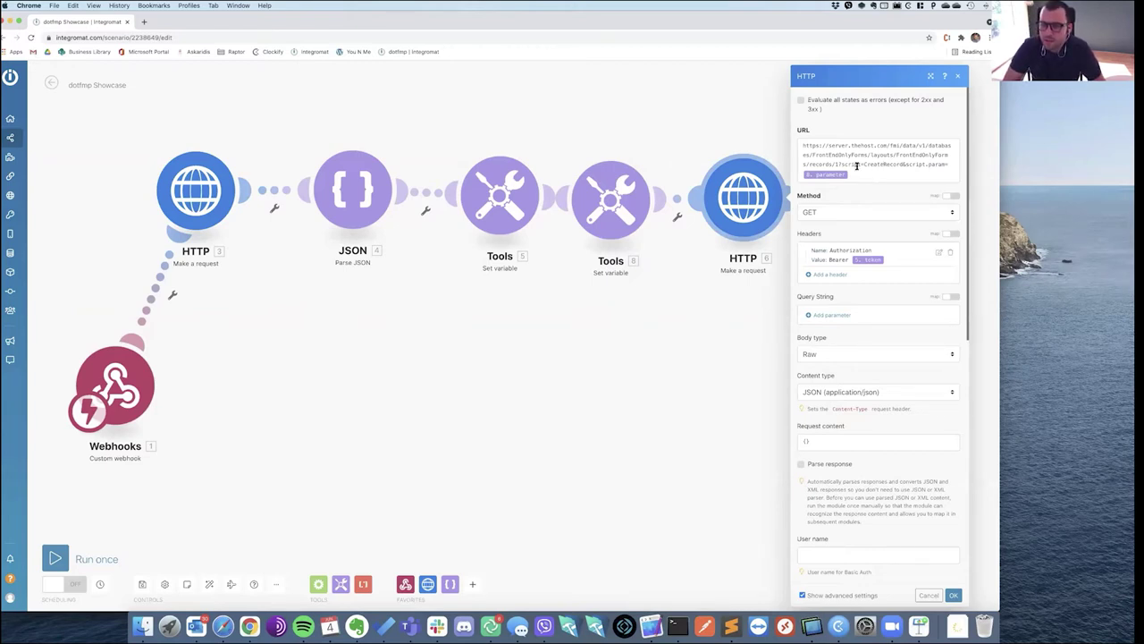
{"action": "left_click_drag", "start_coordinate": [805, 146], "coordinate": [903, 158]}
{"action": "left_click", "coordinate": [898, 174]}
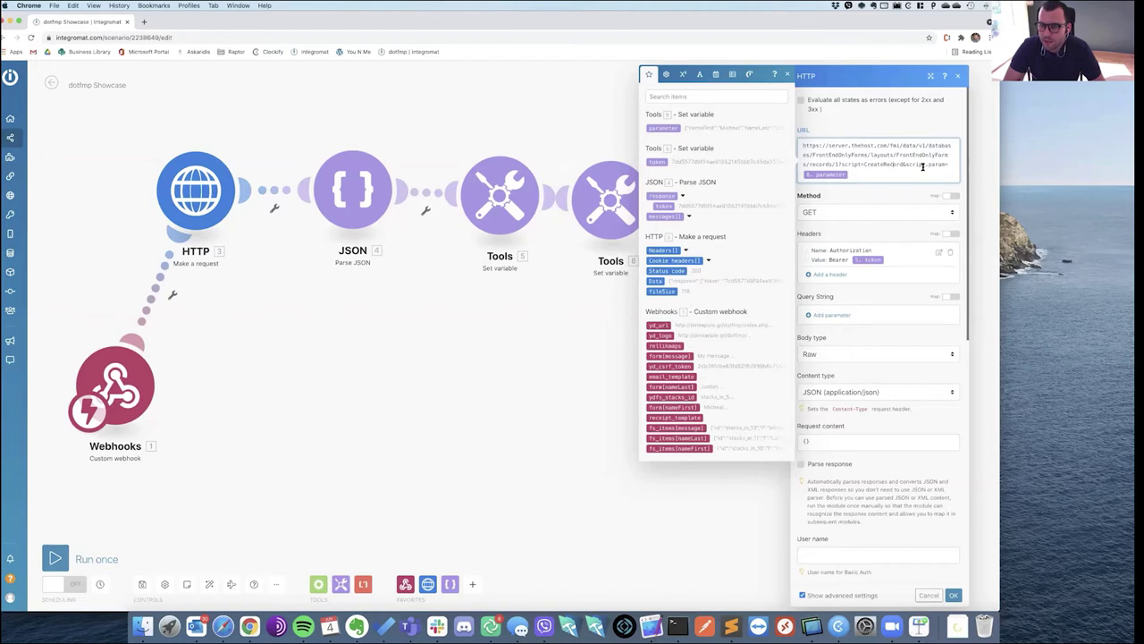
{"action": "left_click_drag", "start_coordinate": [910, 170], "coordinate": [949, 166]}
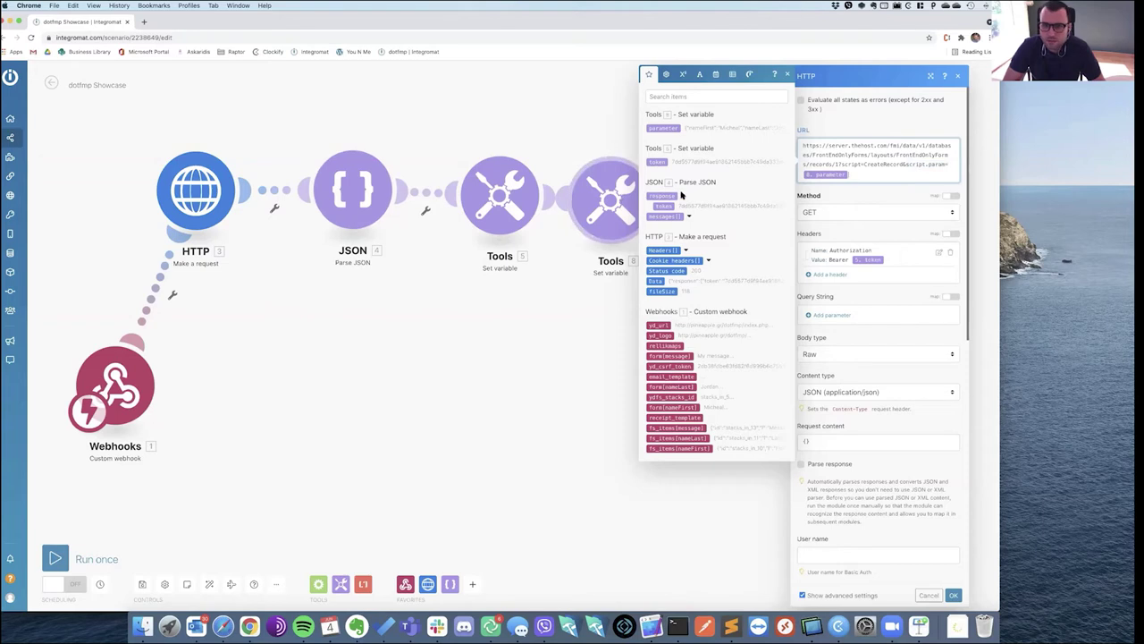
{"action": "left_click", "coordinate": [594, 220]}
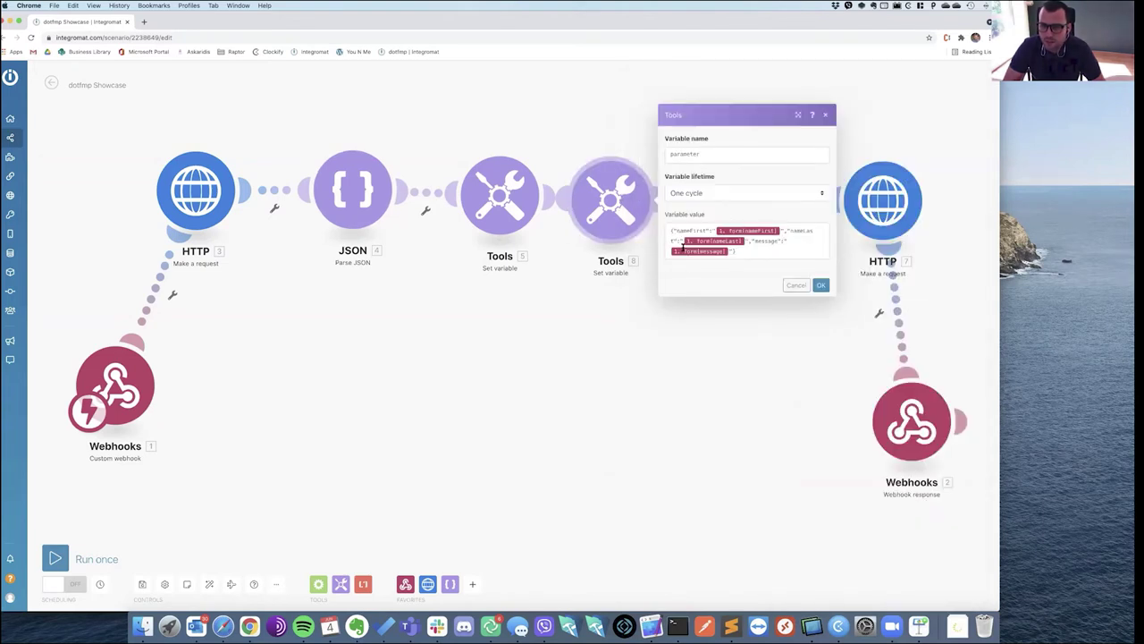
{"action": "left_click", "coordinate": [820, 285]}
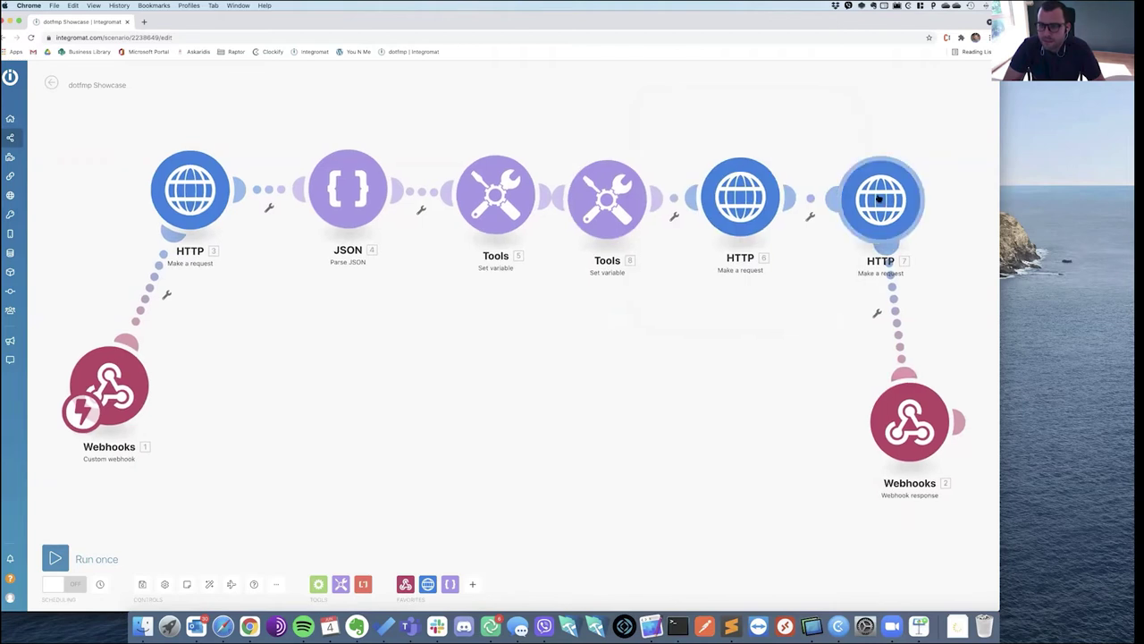
{"action": "left_click", "coordinate": [881, 201]}
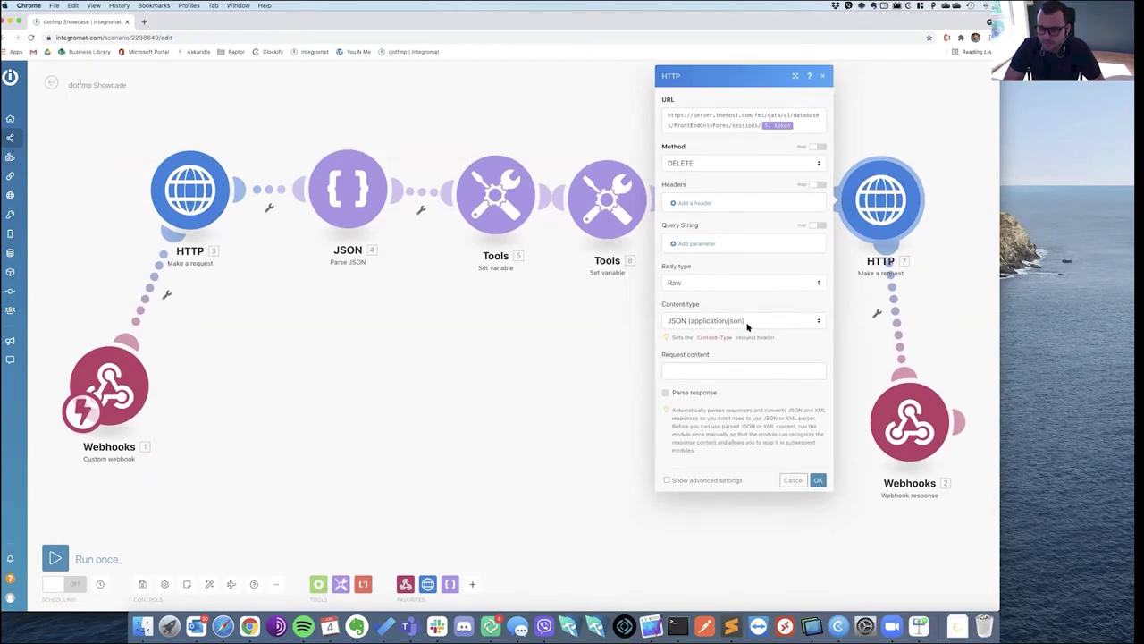
{"action": "left_click", "coordinate": [797, 481]}
{"action": "left_click", "coordinate": [909, 429]}
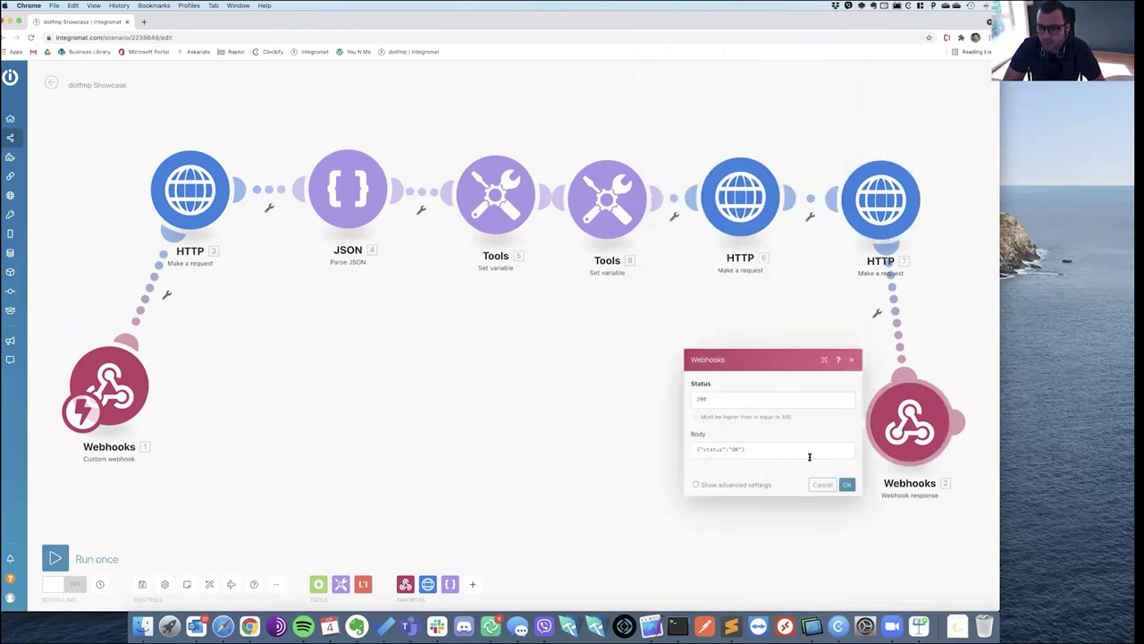
{"action": "left_click_drag", "start_coordinate": [681, 448], "coordinate": [792, 453]}
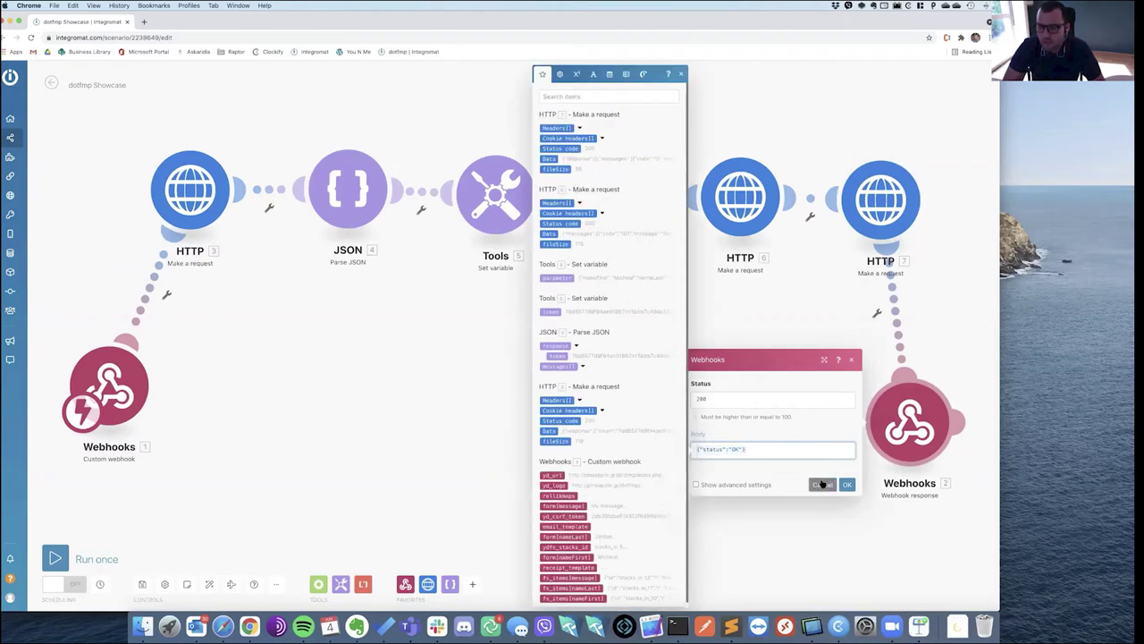
{"action": "left_click", "coordinate": [822, 484]}
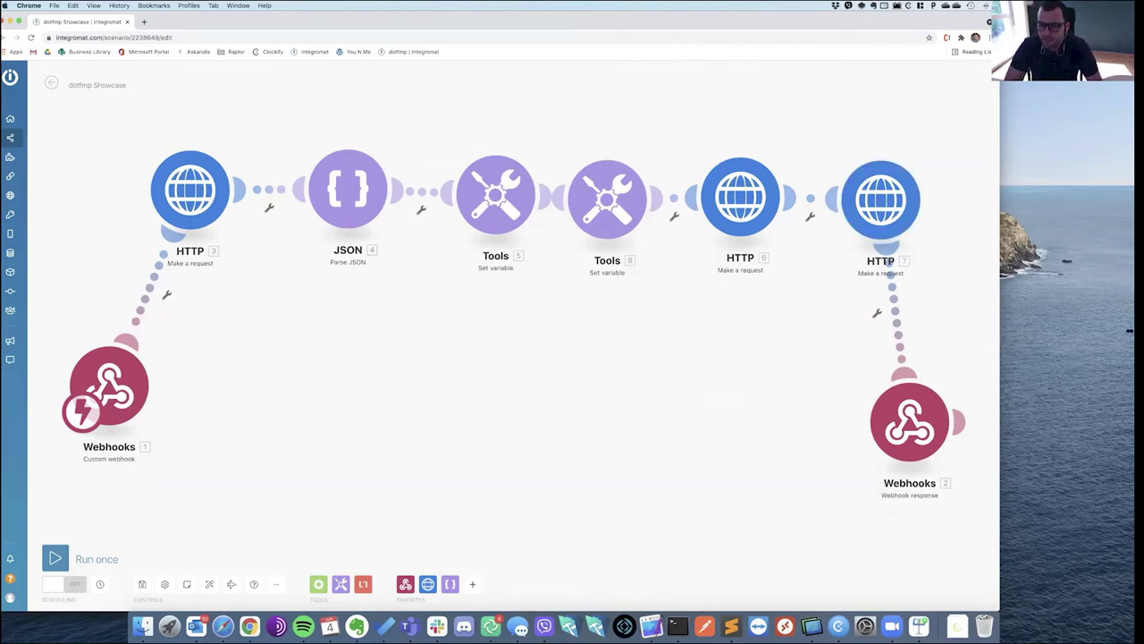
{"action": "left_click_drag", "start_coordinate": [1000, 330], "coordinate": [1129, 331]}
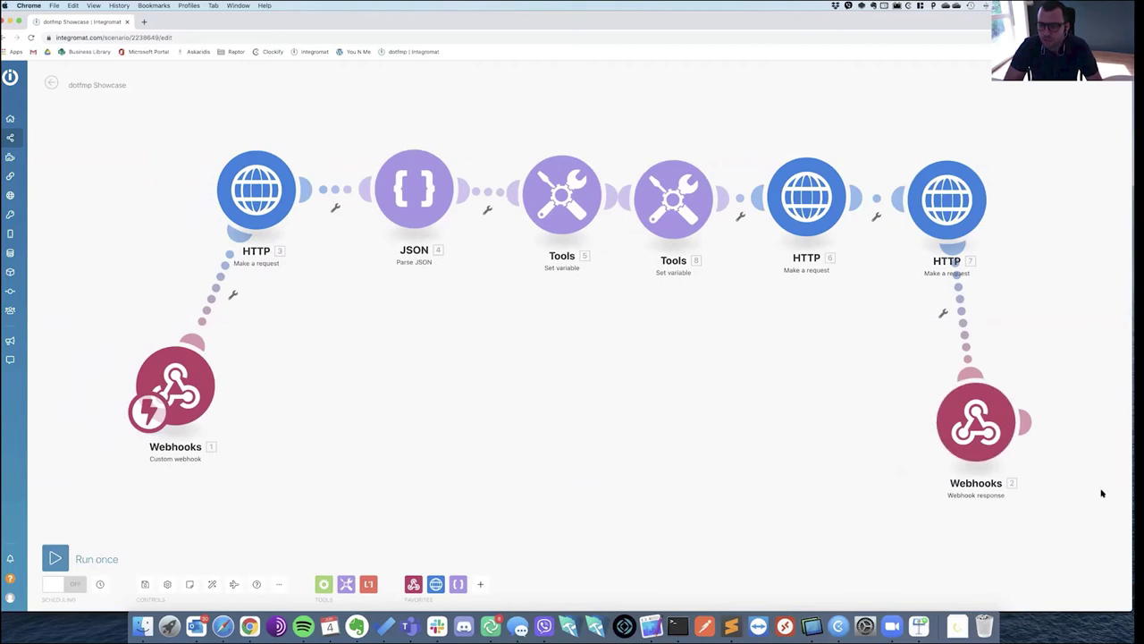
Narrow the browser window and go to the My Lab dashboard's list of scenarios.
{"action": "left_click_drag", "start_coordinate": [1115, 490], "coordinate": [987, 487]}
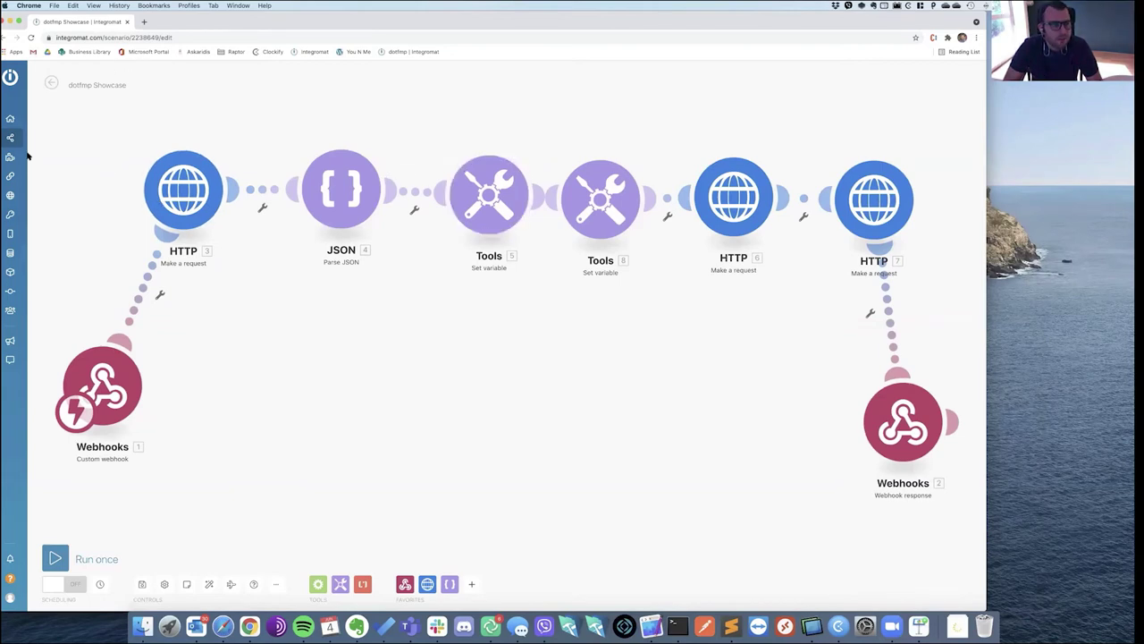
{"action": "mouse_move", "coordinate": [12, 143]}
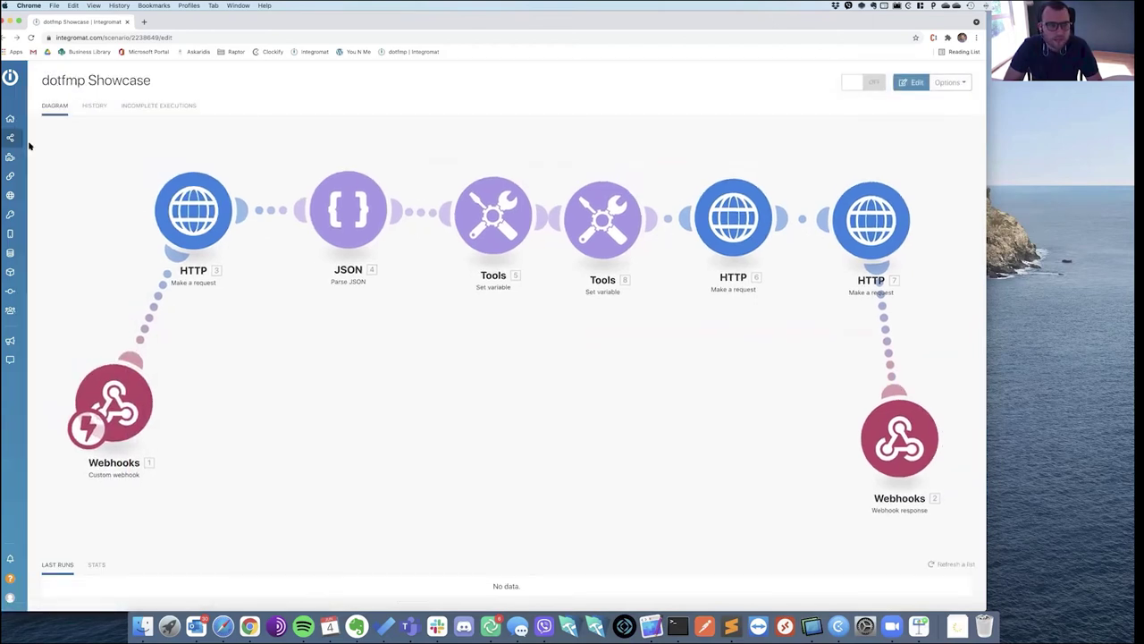
{"action": "left_click", "coordinate": [41, 118]}
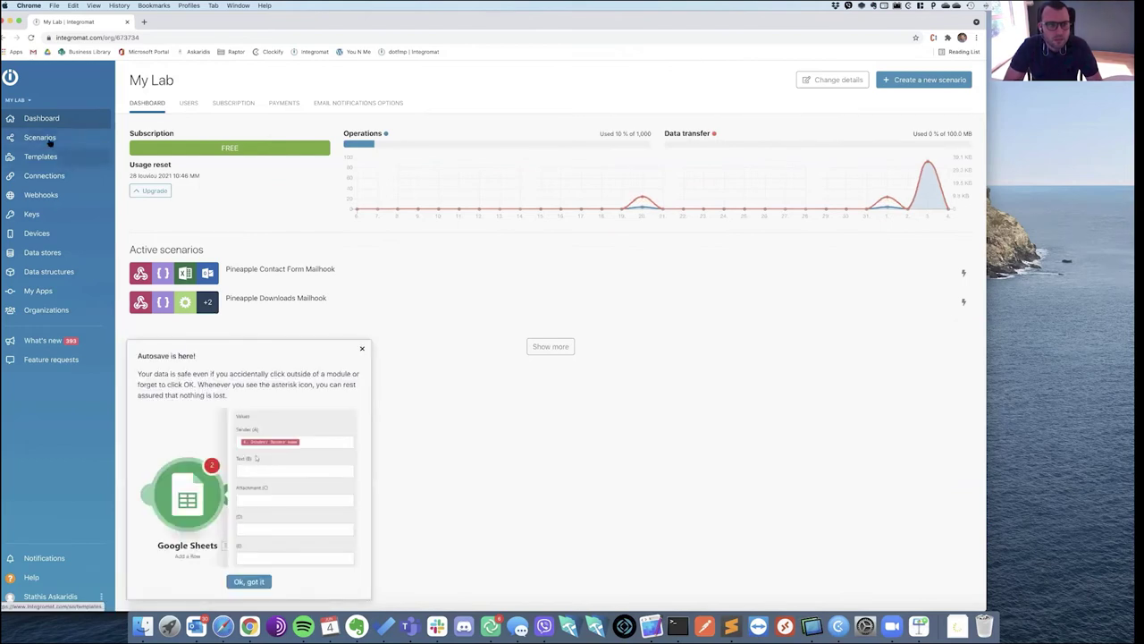
{"action": "left_click", "coordinate": [77, 139]}
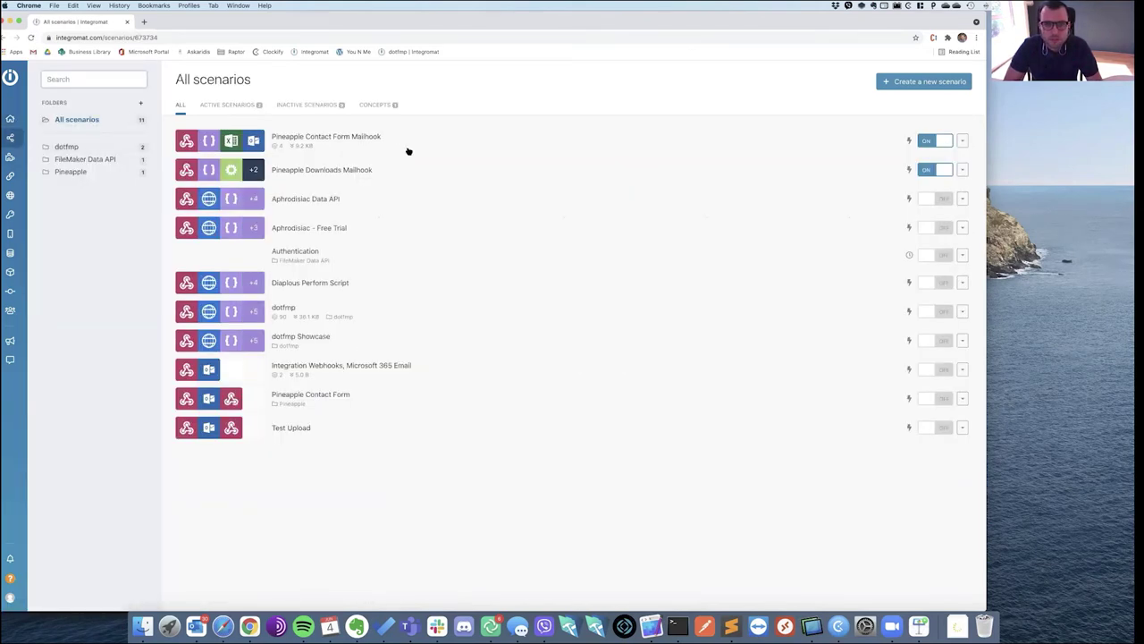
Turn Pineapple Downloads Mailhook off and dotfmp on, then open dotfmp Showcase.
{"action": "left_click", "coordinate": [926, 171]}
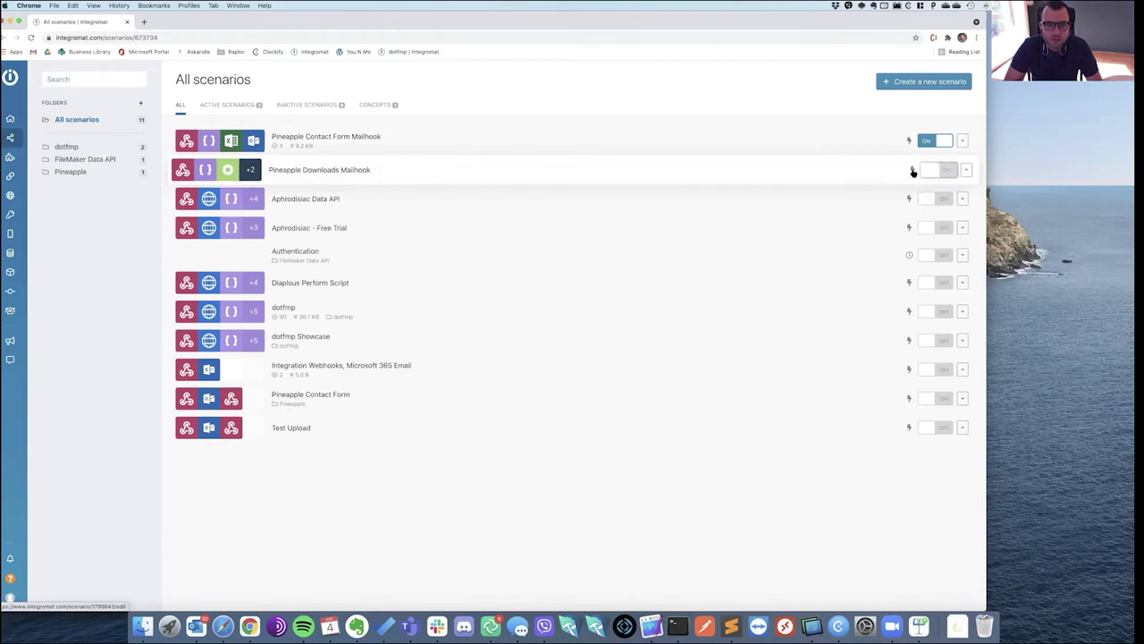
{"action": "left_click", "coordinate": [934, 313]}
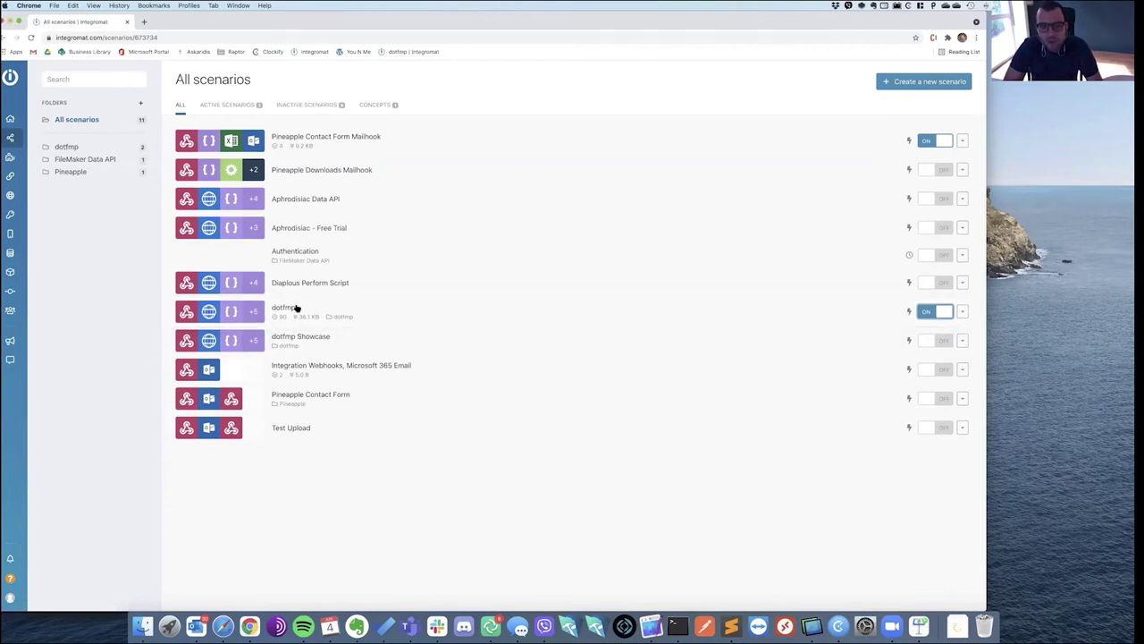
{"action": "left_click", "coordinate": [361, 346]}
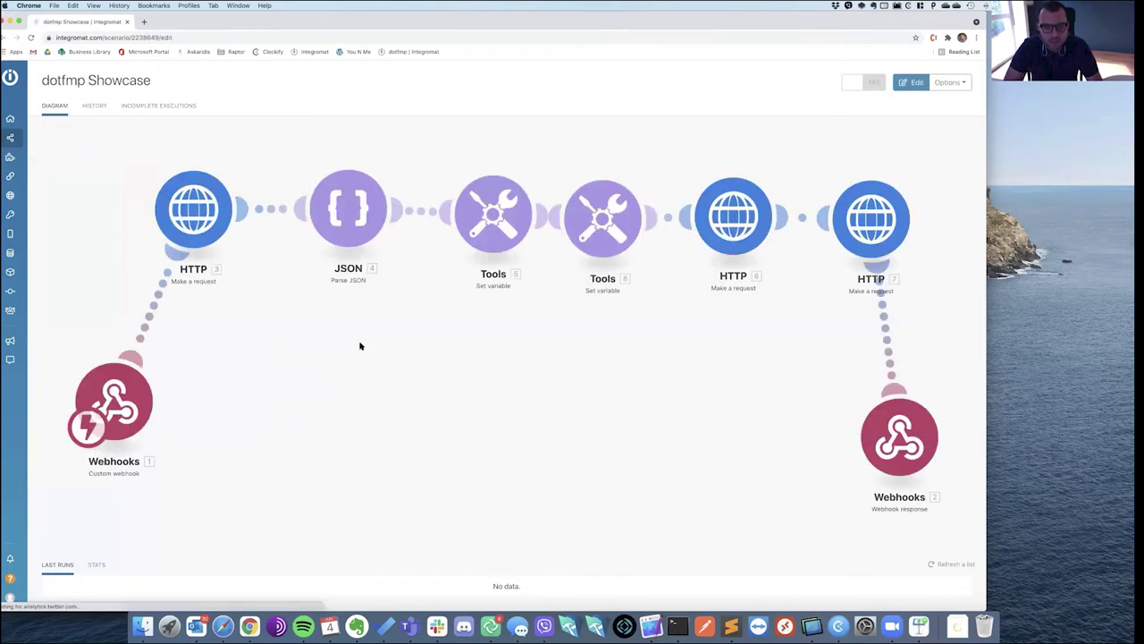
{"action": "right_click", "coordinate": [194, 211]}
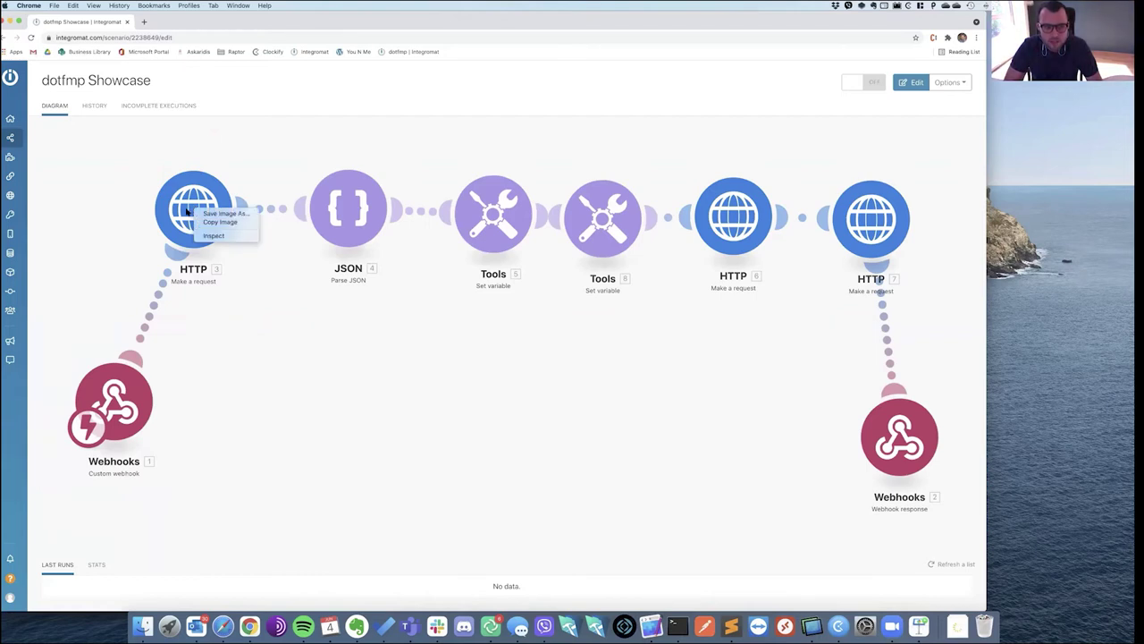
{"action": "left_click", "coordinate": [263, 364]}
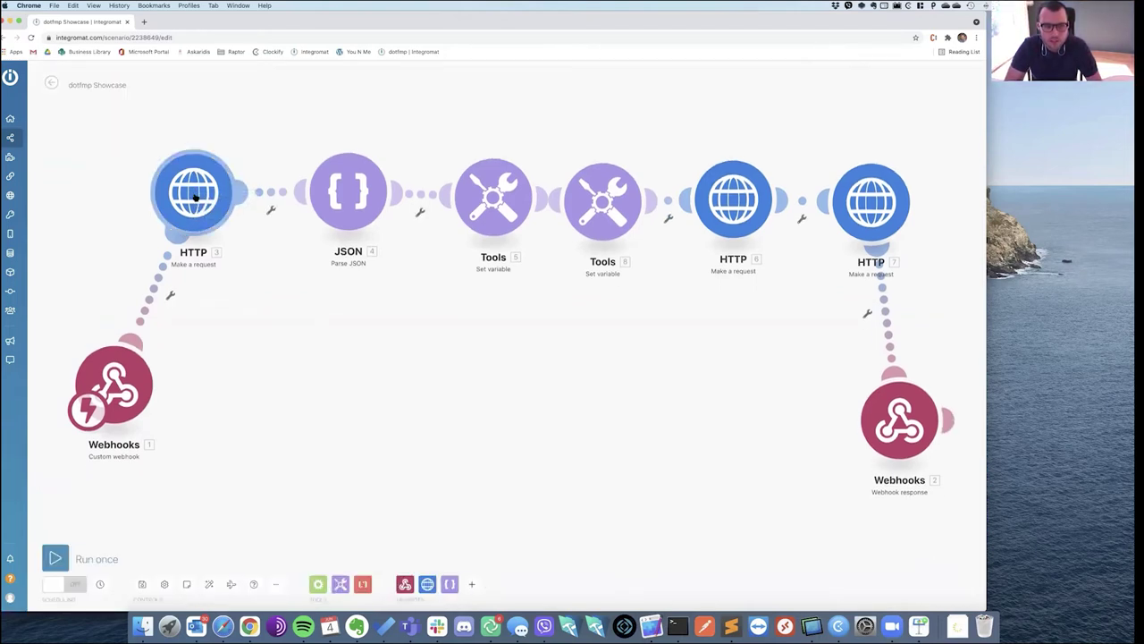
{"action": "right_click", "coordinate": [196, 198]}
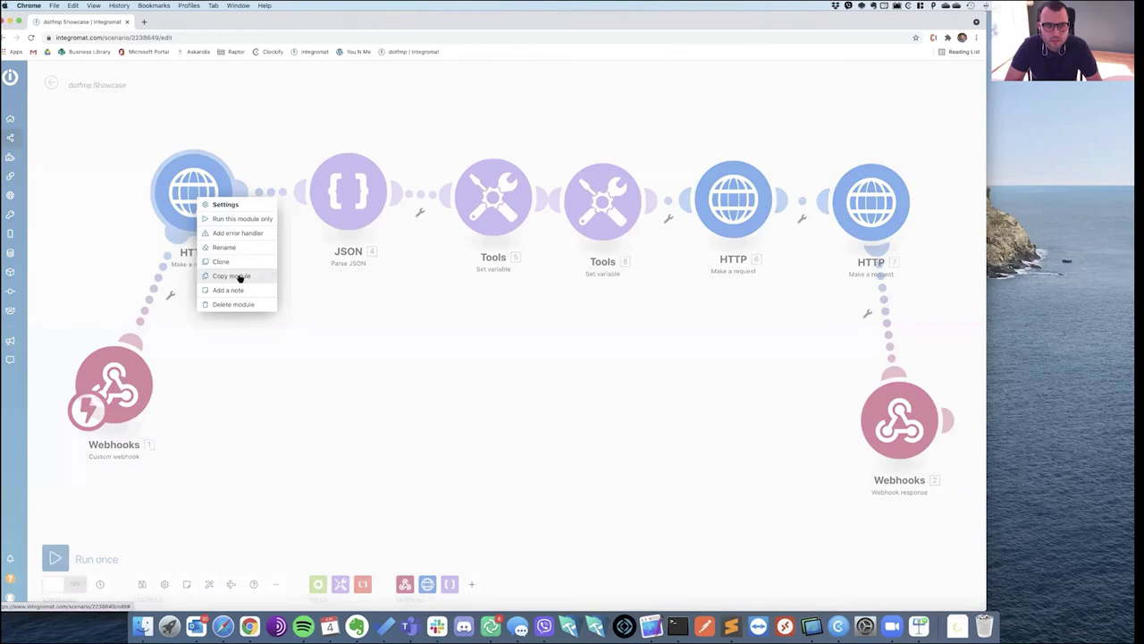
{"action": "left_click", "coordinate": [240, 277]}
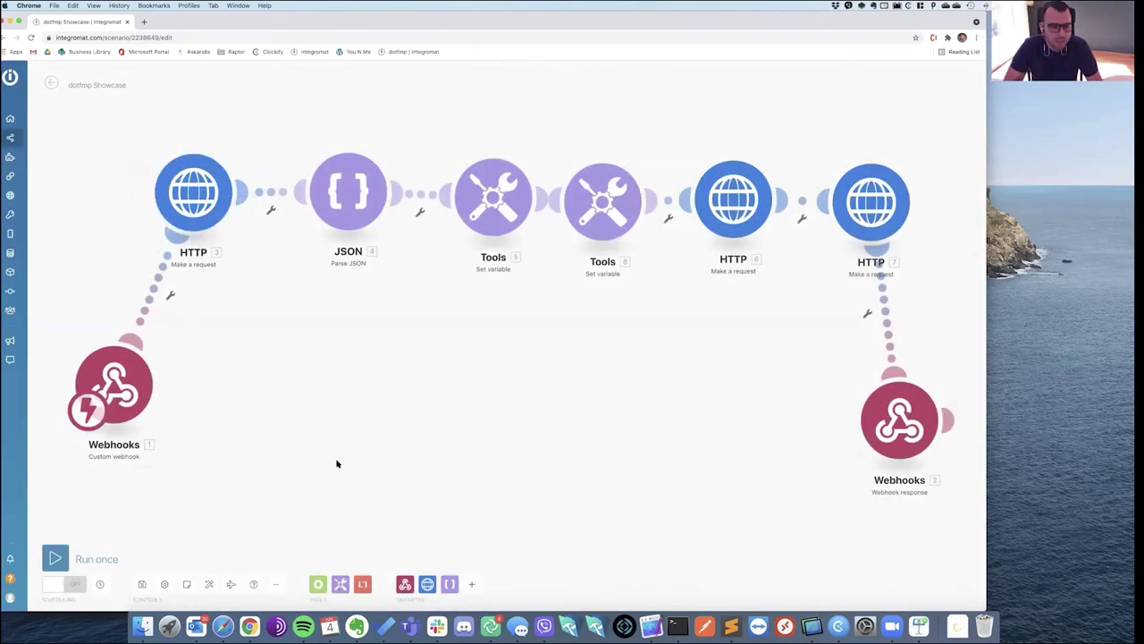
{"action": "left_click", "coordinate": [52, 84]}
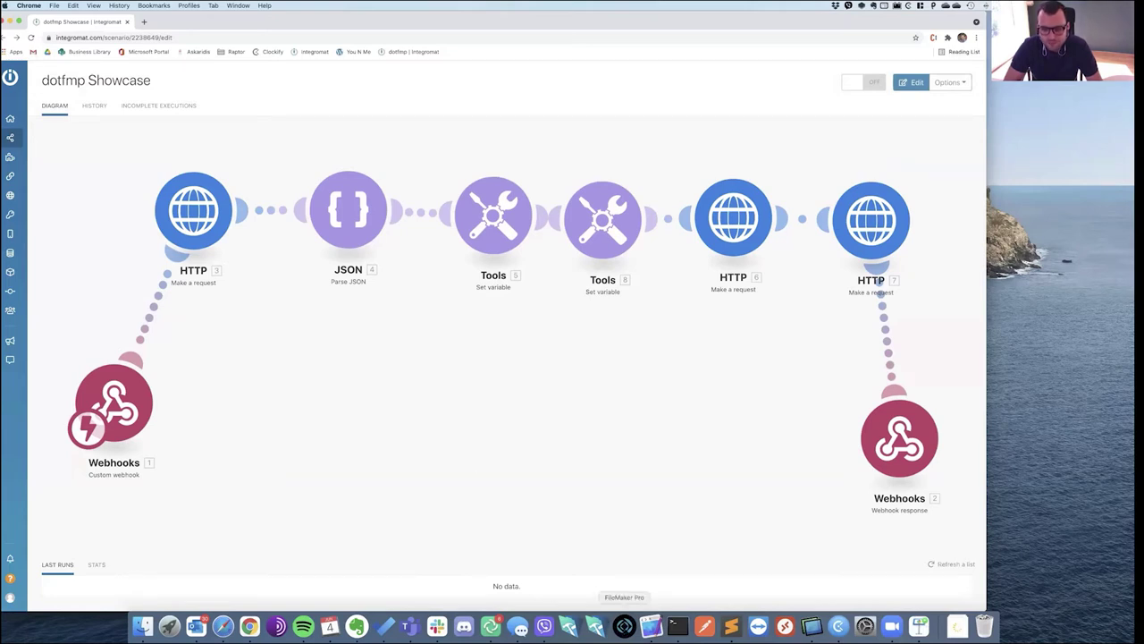
Open dotfmp.fmp12 from the dotfmp folder and bring up its Script Workspace.
{"action": "left_click", "coordinate": [143, 626]}
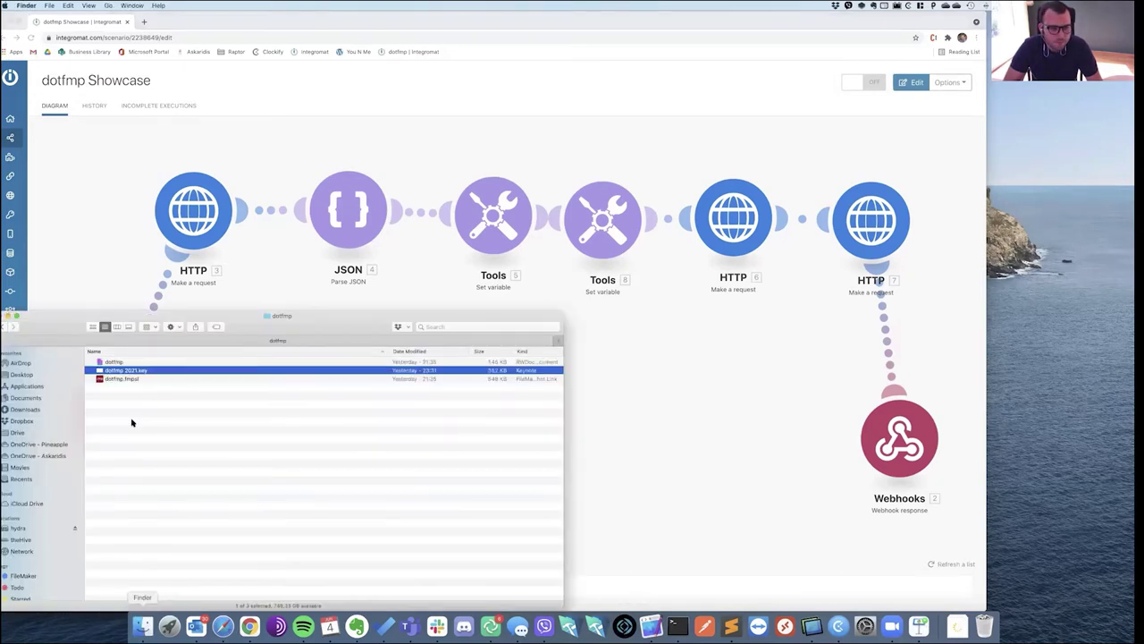
{"action": "double_click", "coordinate": [125, 379]}
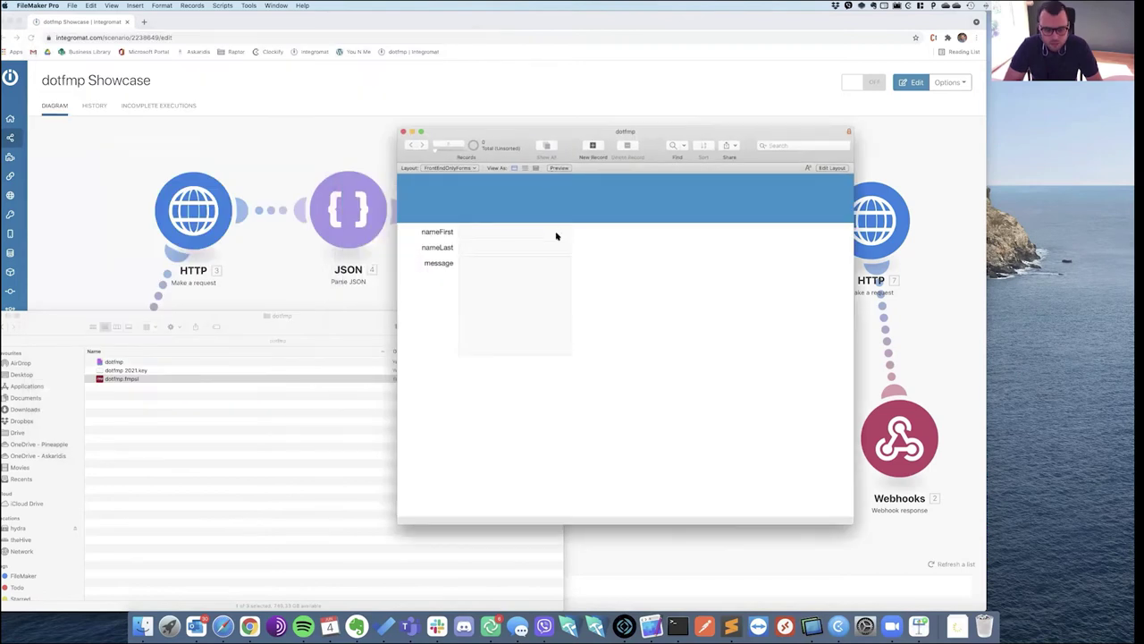
{"action": "key", "text": "super+shift+s"}
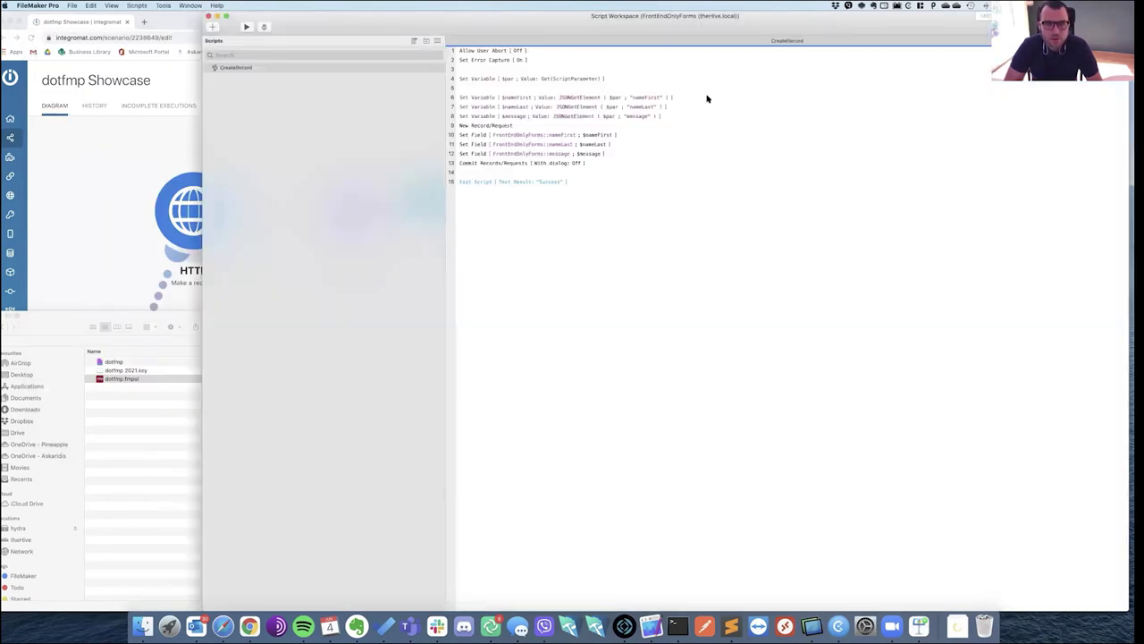
Review CreateRecord's parameter, nameLast, message, New Record, Commit and Exit Script steps, then close it.
{"action": "left_click", "coordinate": [513, 78]}
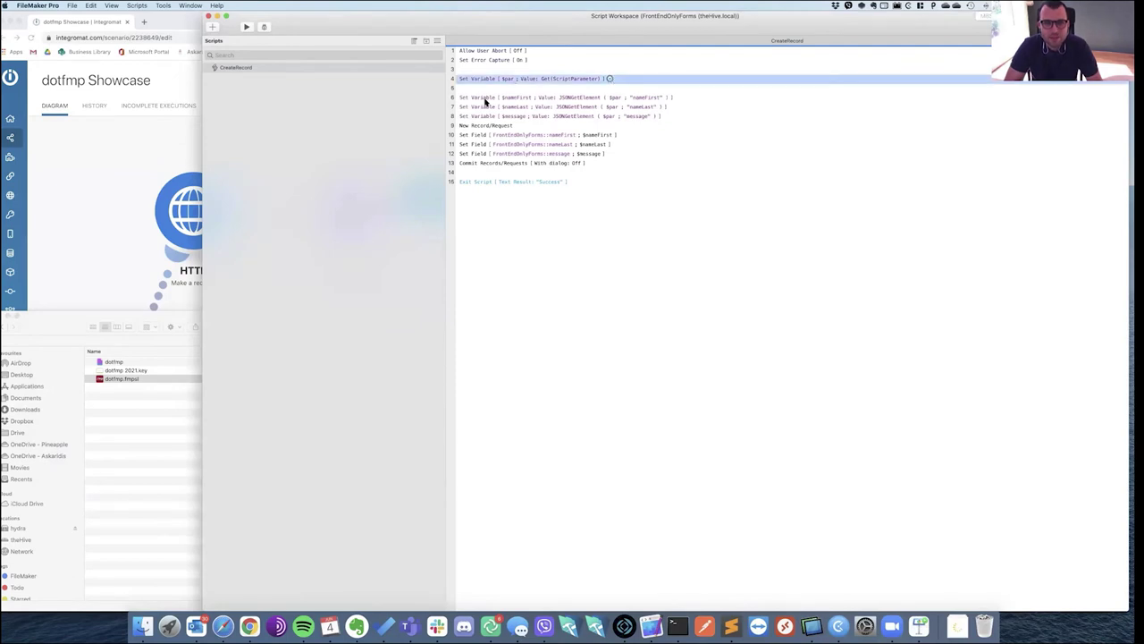
{"action": "left_click", "coordinate": [485, 106]}
{"action": "left_click", "coordinate": [481, 116]}
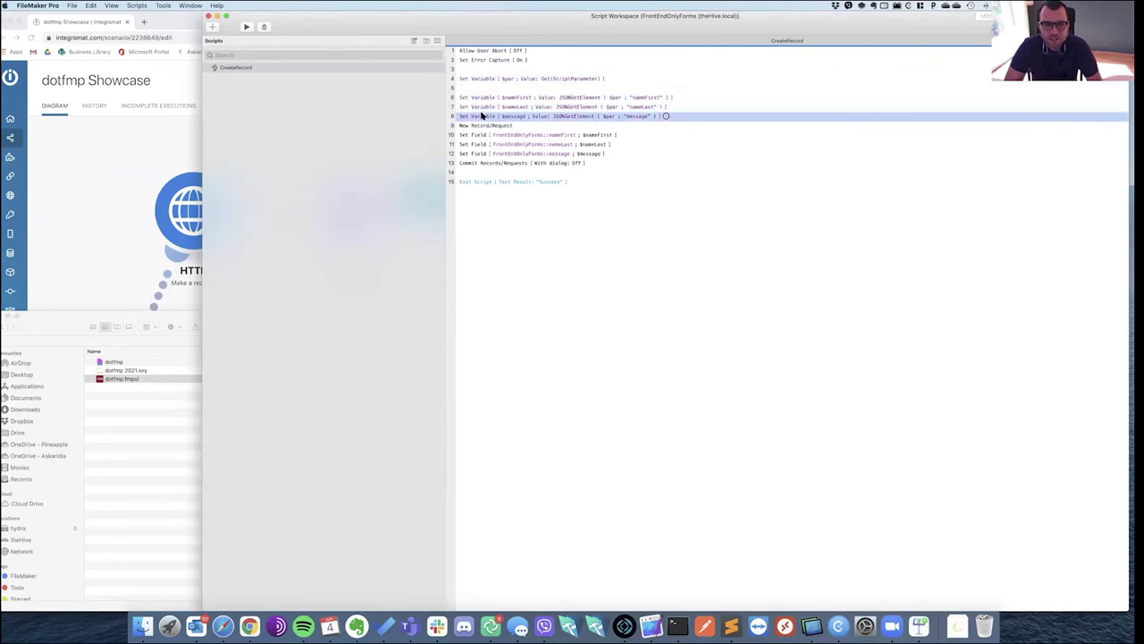
{"action": "left_click", "coordinate": [468, 126]}
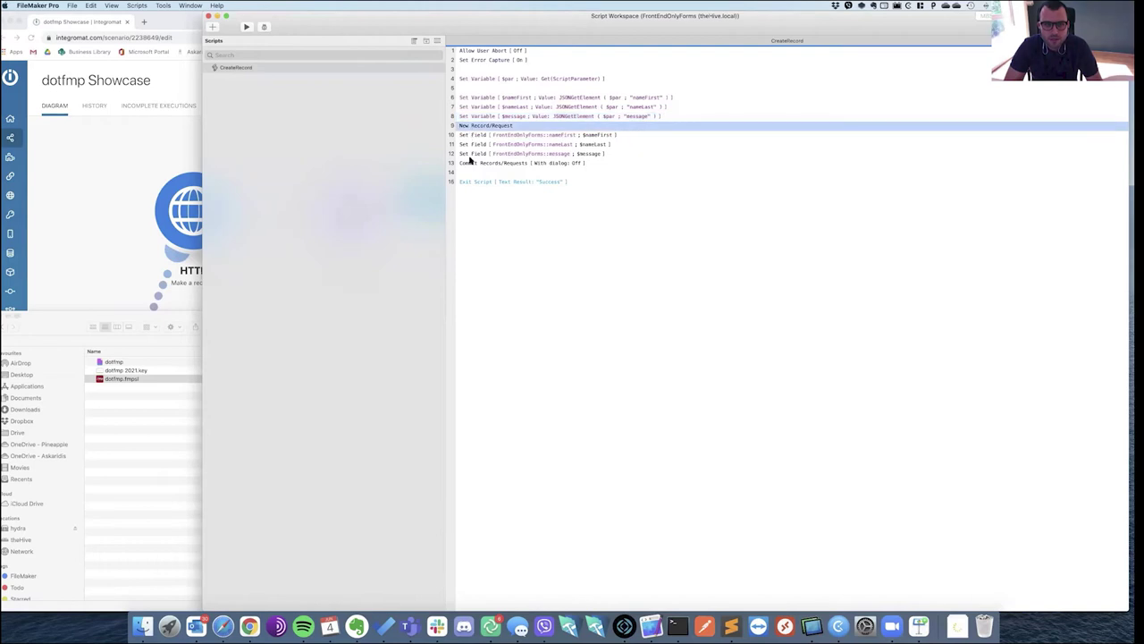
{"action": "left_click", "coordinate": [472, 164]}
{"action": "left_click", "coordinate": [478, 182]}
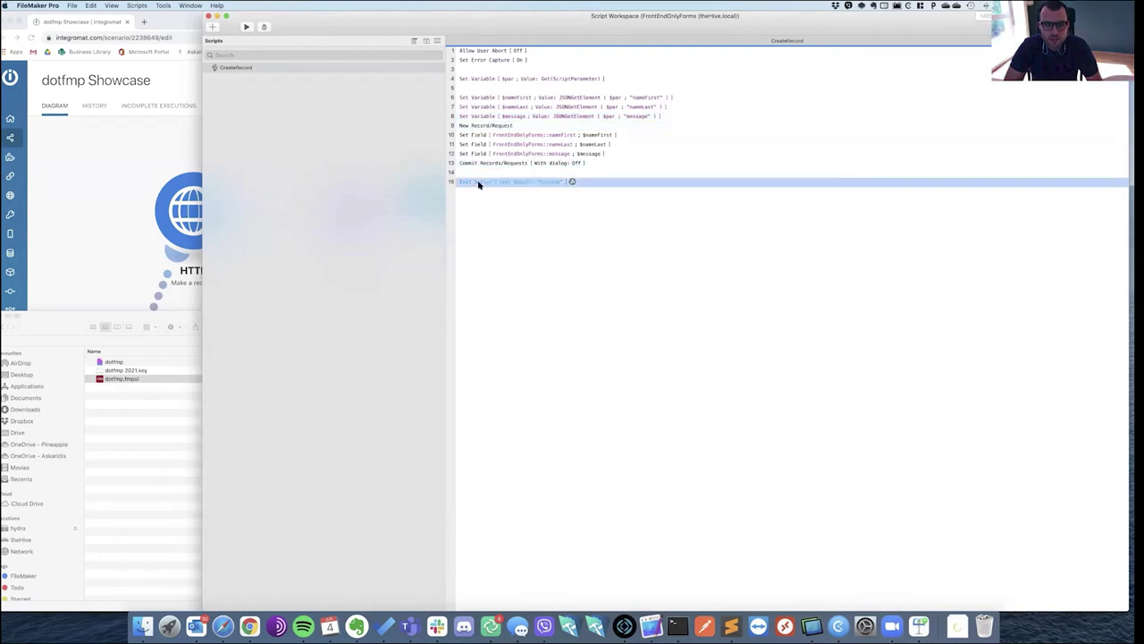
{"action": "left_click", "coordinate": [208, 16]}
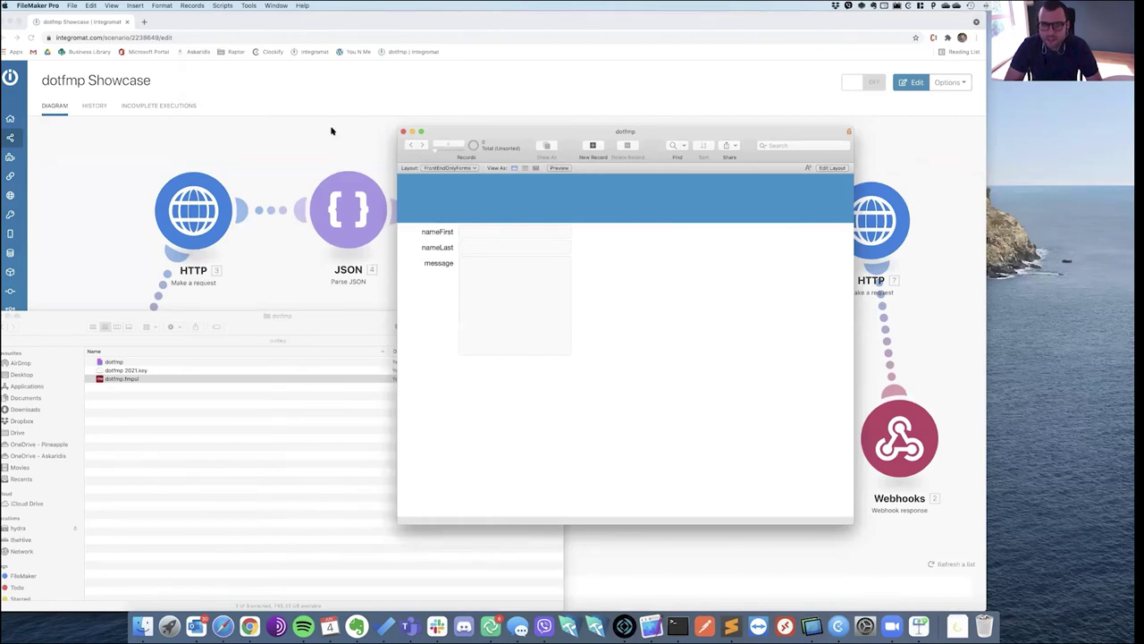
{"action": "left_click", "coordinate": [331, 130]}
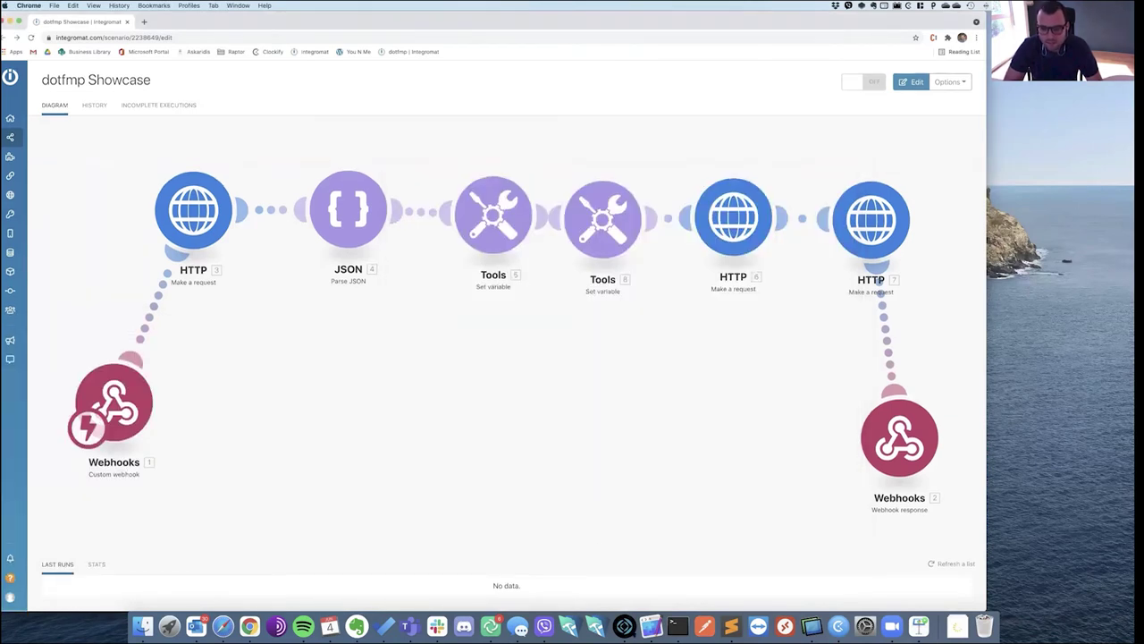
Switch to the dotfmp apply page and inspect the Last Name and First Name fields.
{"action": "left_click", "coordinate": [651, 628]}
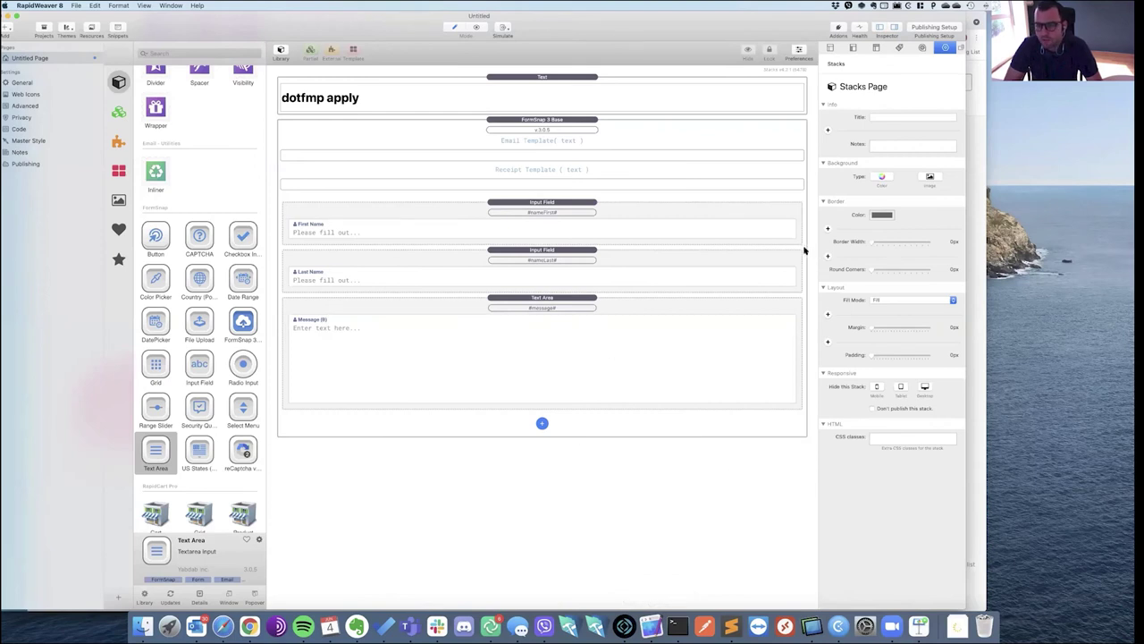
{"action": "left_click", "coordinate": [802, 251]}
{"action": "left_click", "coordinate": [804, 239]}
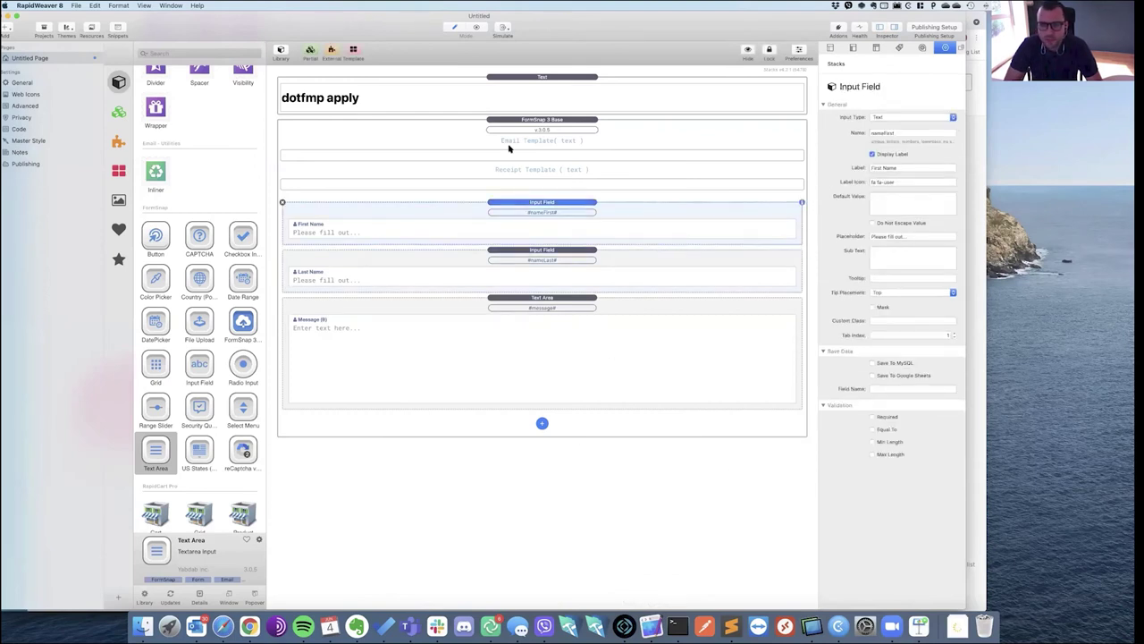
In the FormSnap 3 Base form settings, turn on Do Not Send Email.
{"action": "left_click", "coordinate": [297, 123]}
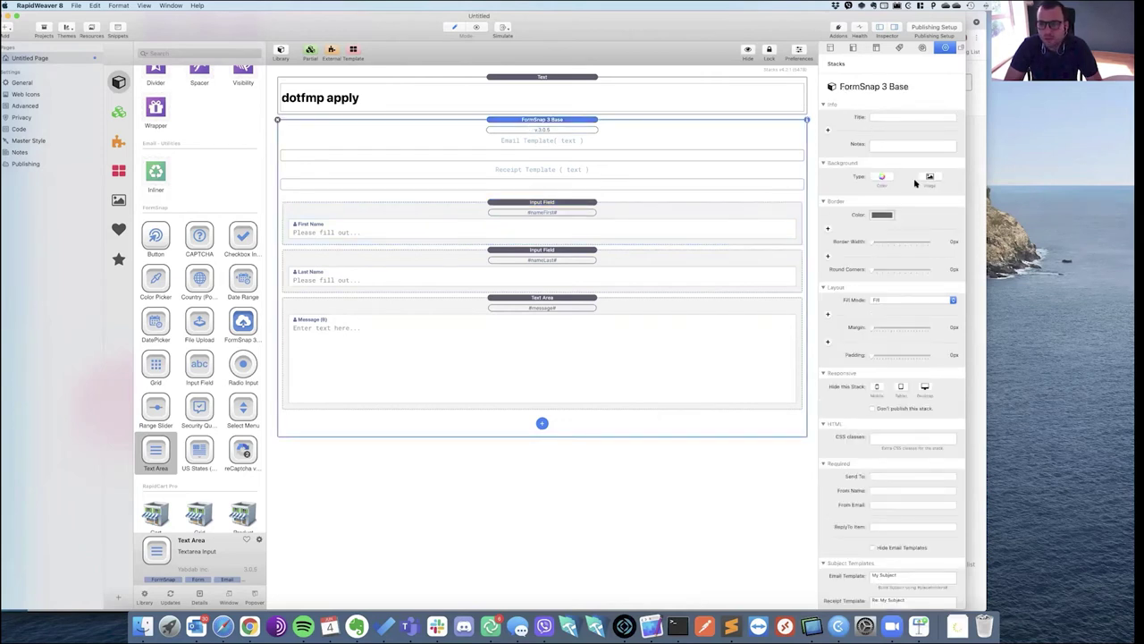
{"action": "scroll", "coordinate": [910, 257], "scroll_direction": "down", "scroll_amount": 5}
{"action": "scroll", "coordinate": [905, 205], "scroll_direction": "up", "scroll_amount": 5}
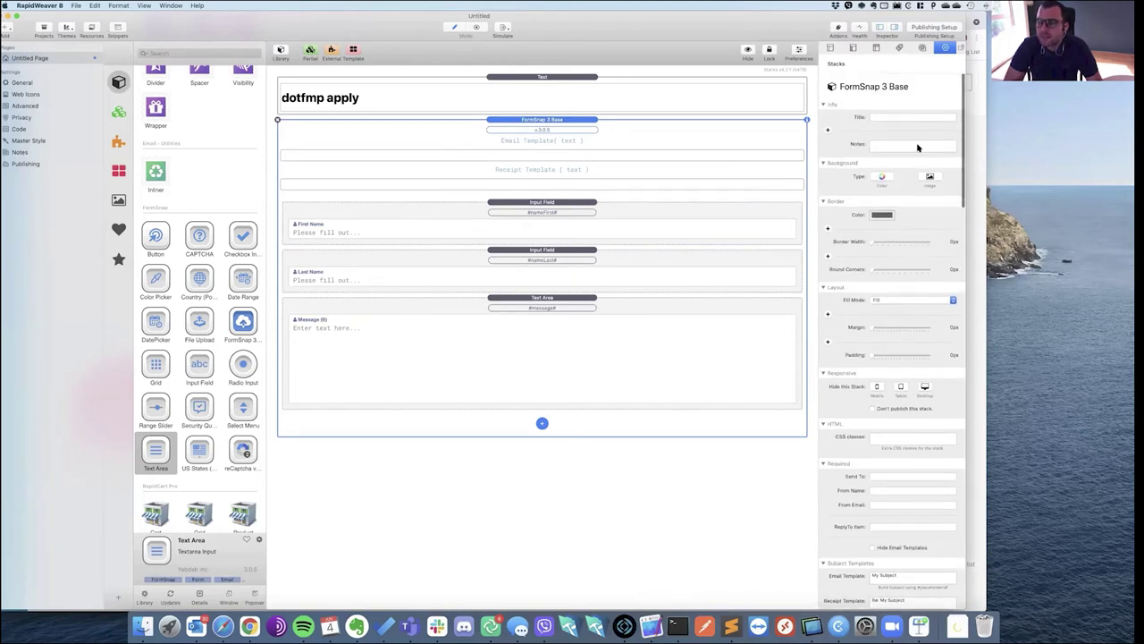
{"action": "scroll", "coordinate": [901, 305], "scroll_direction": "down", "scroll_amount": 5}
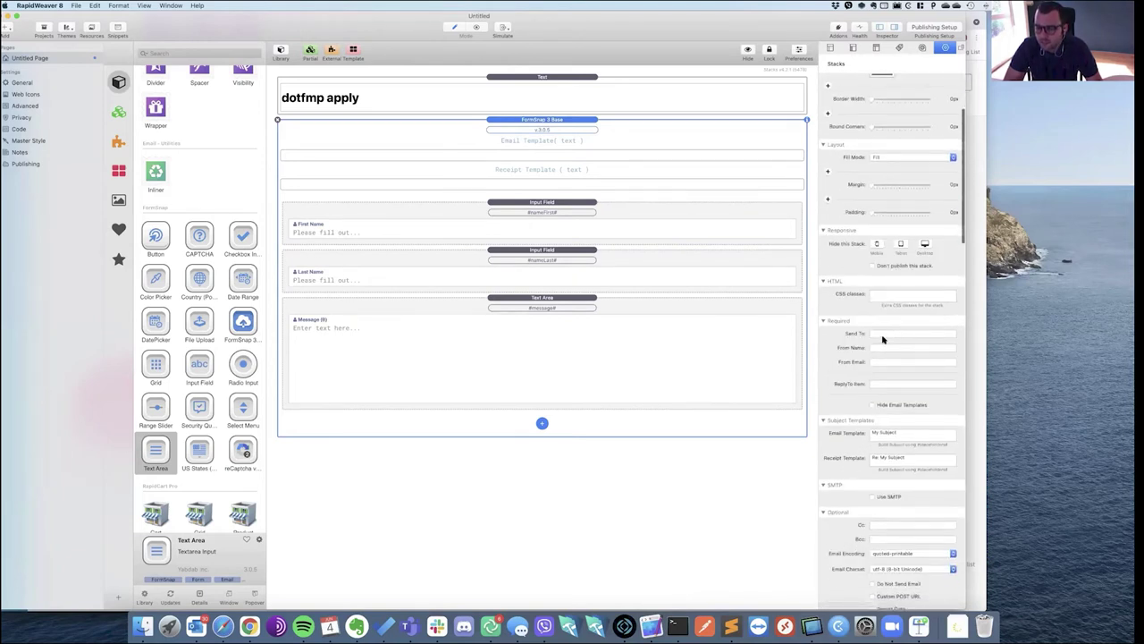
{"action": "scroll", "coordinate": [885, 349], "scroll_direction": "down", "scroll_amount": 3}
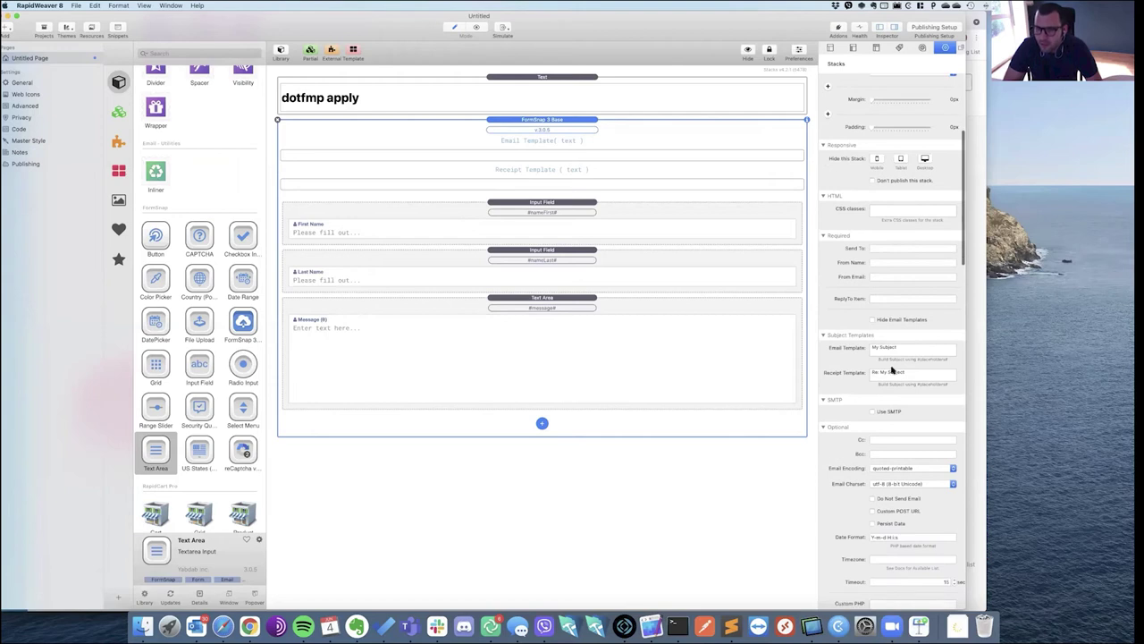
{"action": "scroll", "coordinate": [894, 358], "scroll_direction": "down", "scroll_amount": 3}
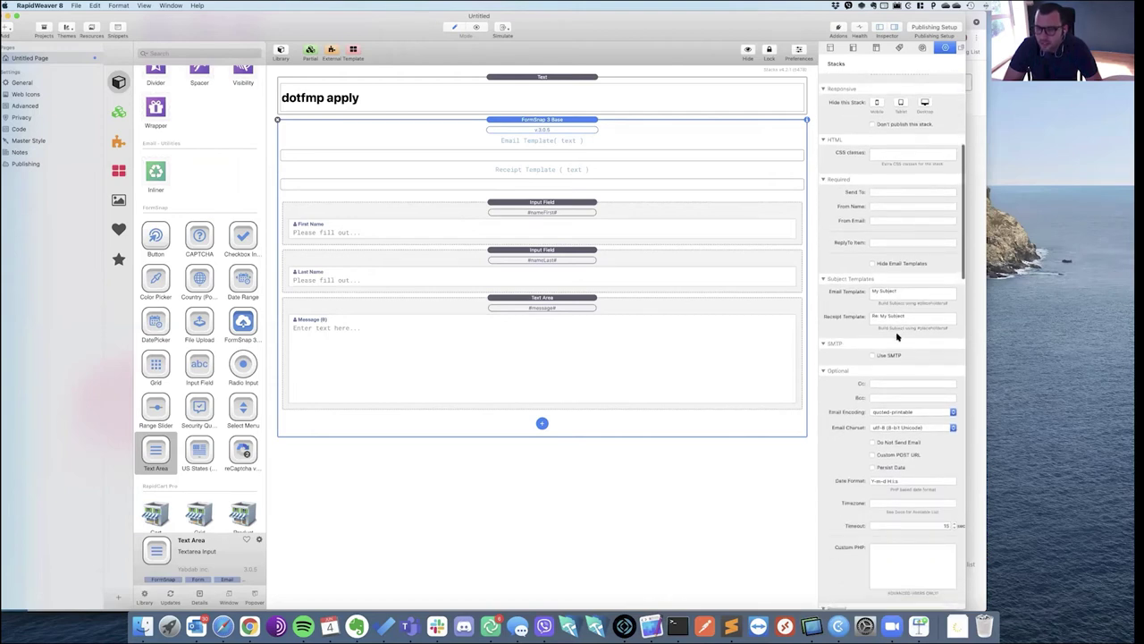
{"action": "scroll", "coordinate": [899, 334], "scroll_direction": "down", "scroll_amount": 3}
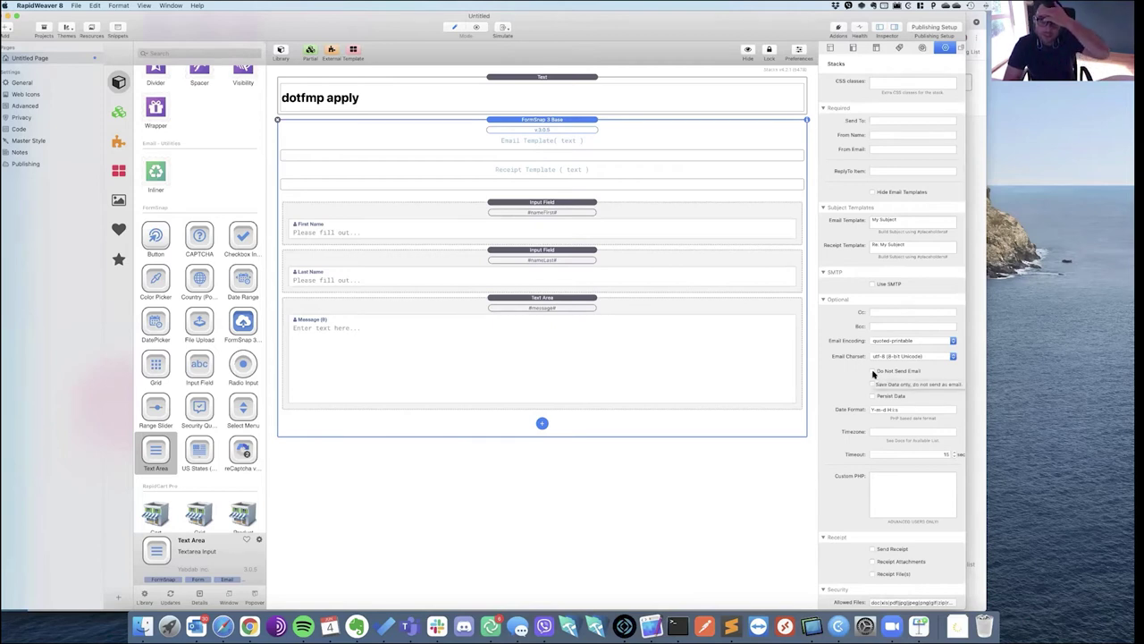
{"action": "left_click", "coordinate": [873, 371]}
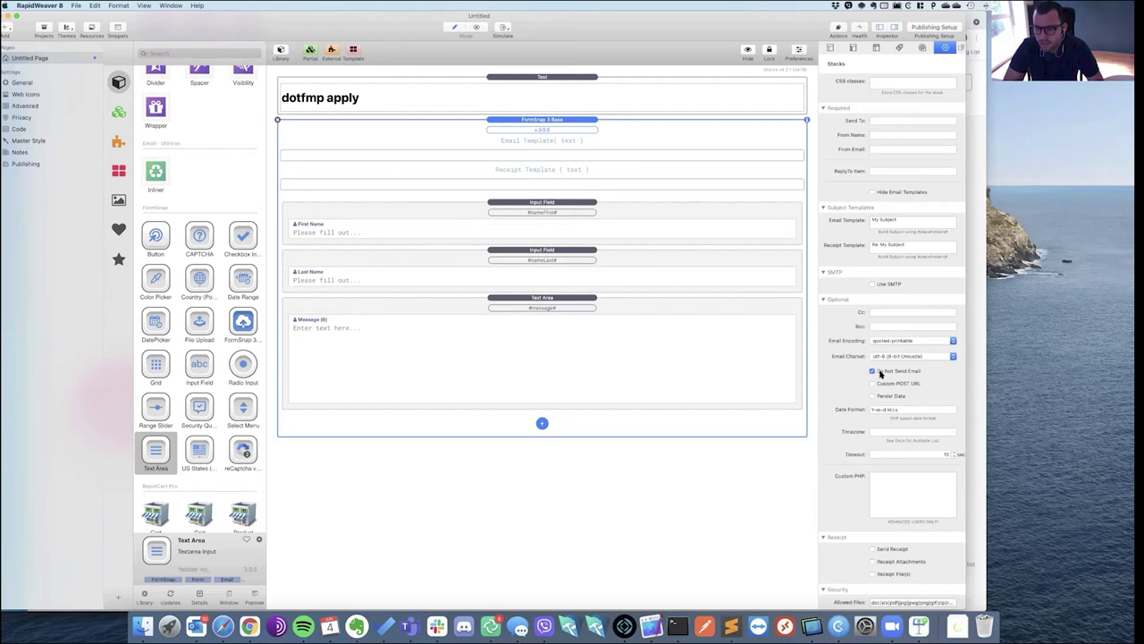
{"action": "scroll", "coordinate": [881, 374], "scroll_direction": "down", "scroll_amount": 2}
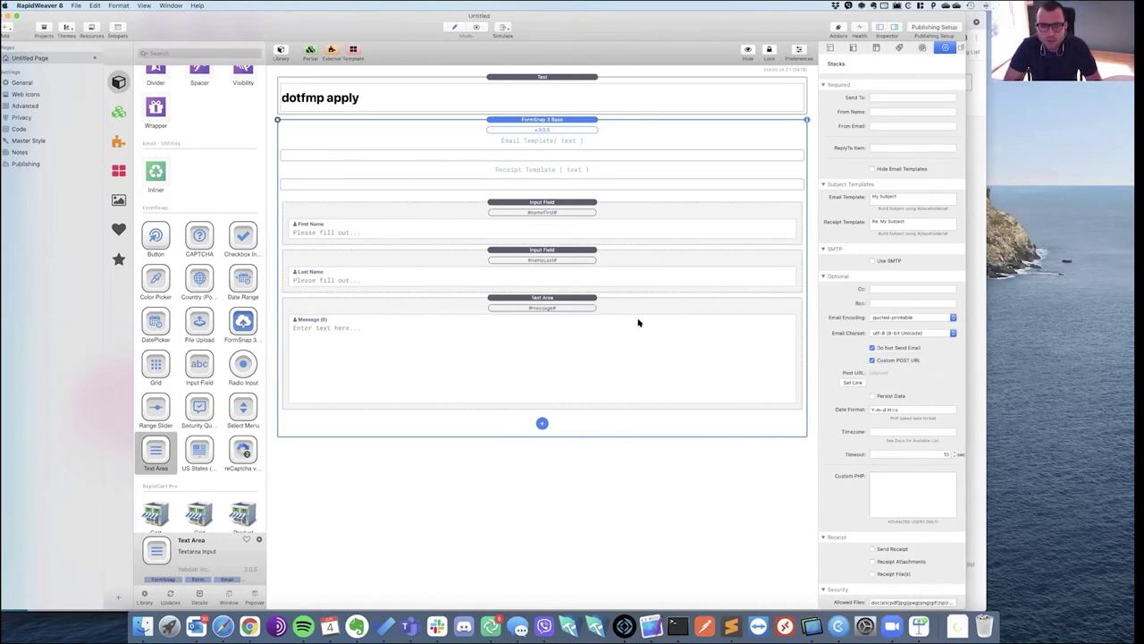
{"action": "key", "text": "super+Tab"}
Copy the Integromat webhook address and set it as the FormSnap form's POST URL.
{"action": "left_click", "coordinate": [117, 412]}
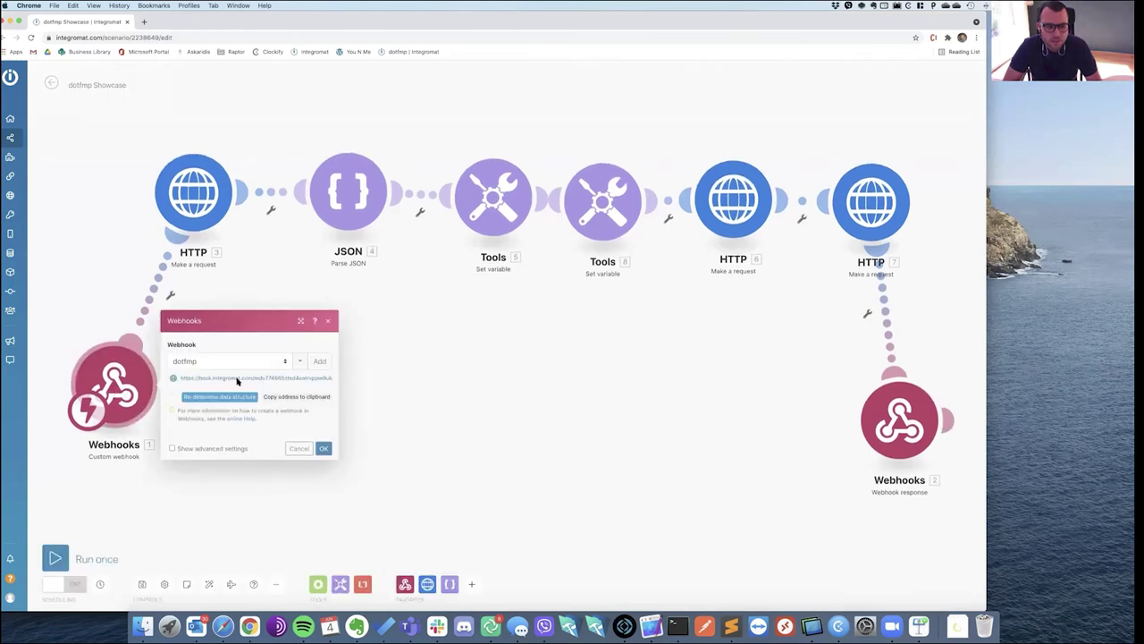
{"action": "right_click", "coordinate": [237, 381]}
{"action": "left_click", "coordinate": [259, 394]}
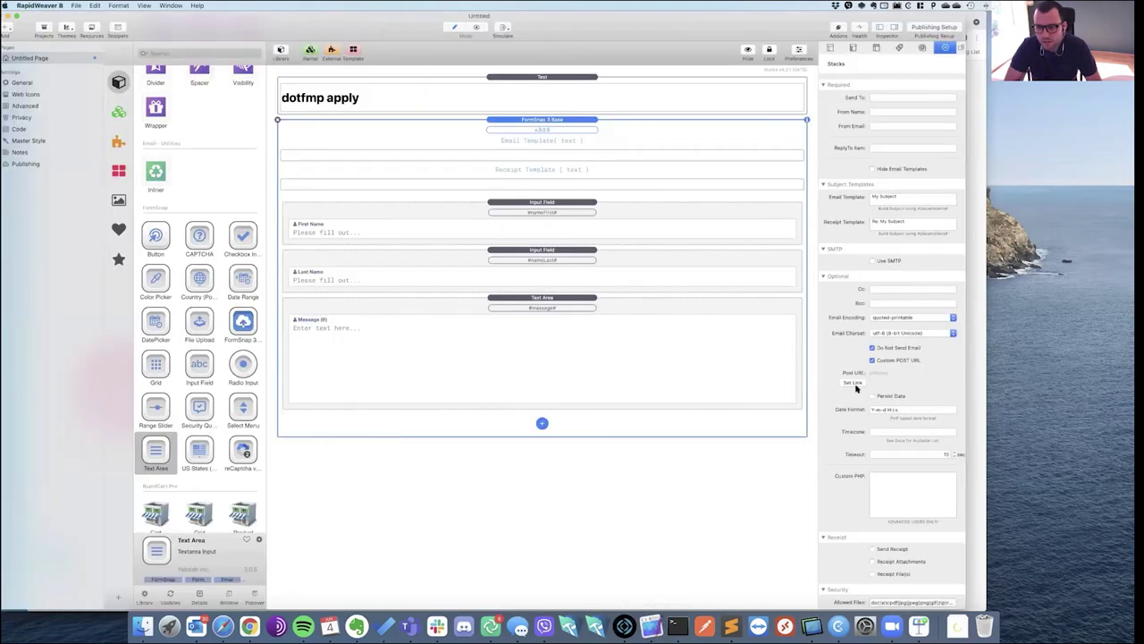
{"action": "left_click", "coordinate": [854, 382]}
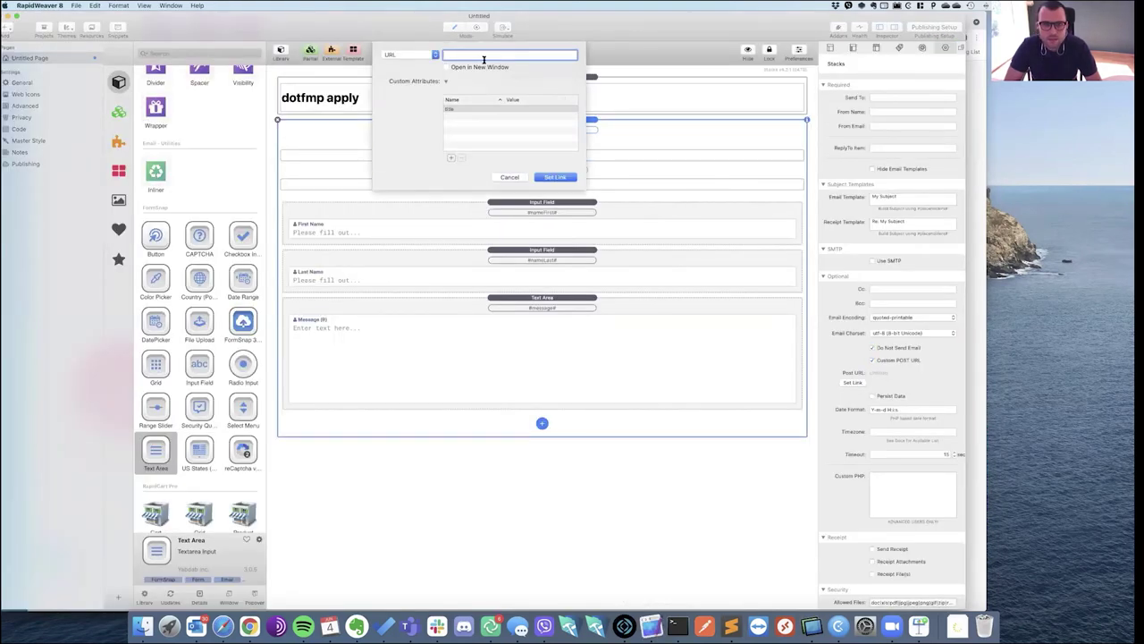
{"action": "key", "text": "super+v"}
{"action": "left_click", "coordinate": [556, 177]}
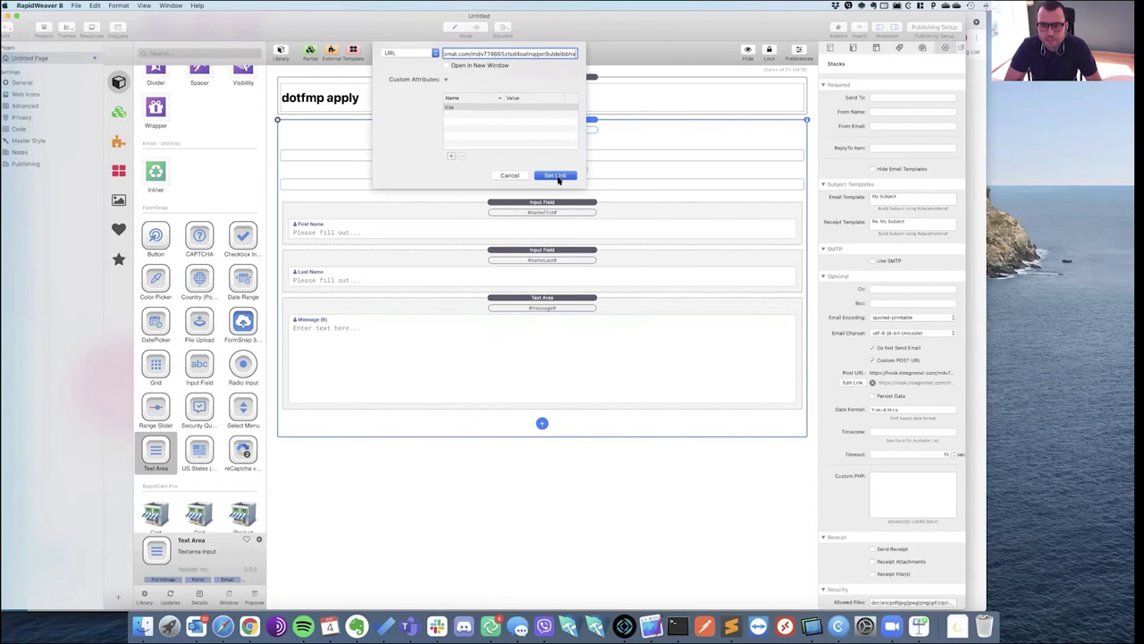
{"action": "scroll", "coordinate": [921, 401], "scroll_direction": "down", "scroll_amount": 2}
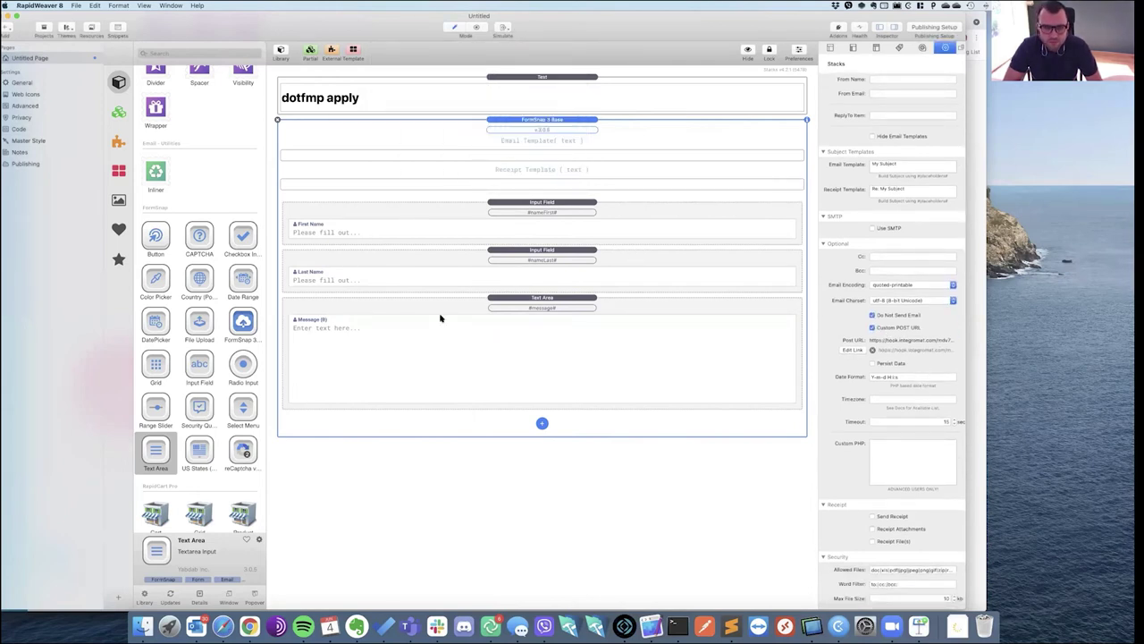
{"action": "left_click", "coordinate": [631, 230]}
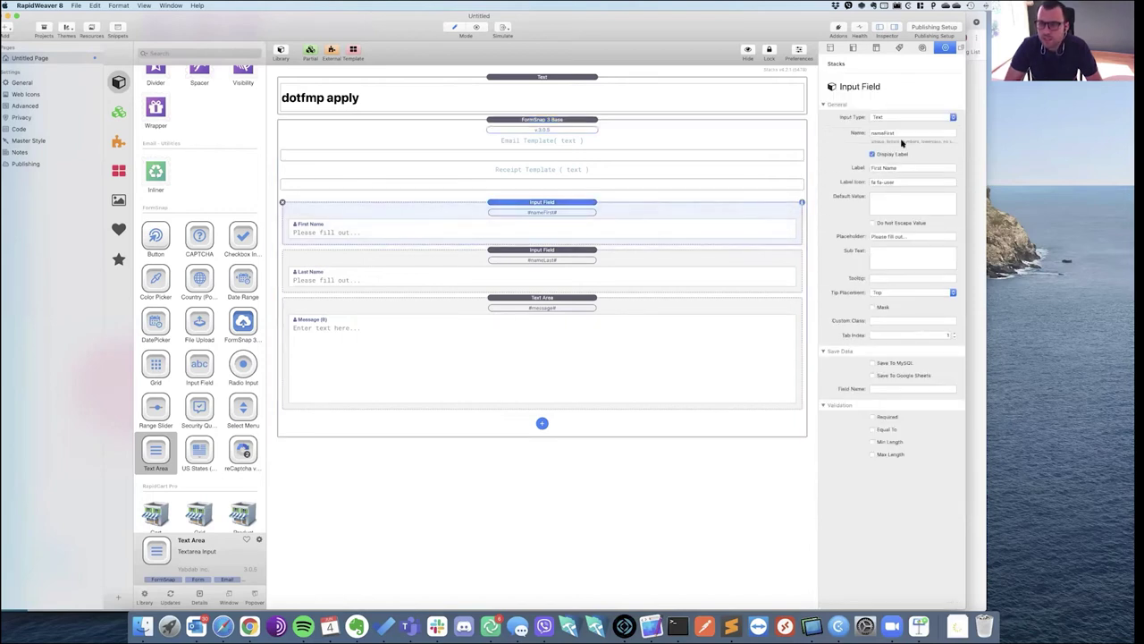
{"action": "double_click", "coordinate": [891, 133]}
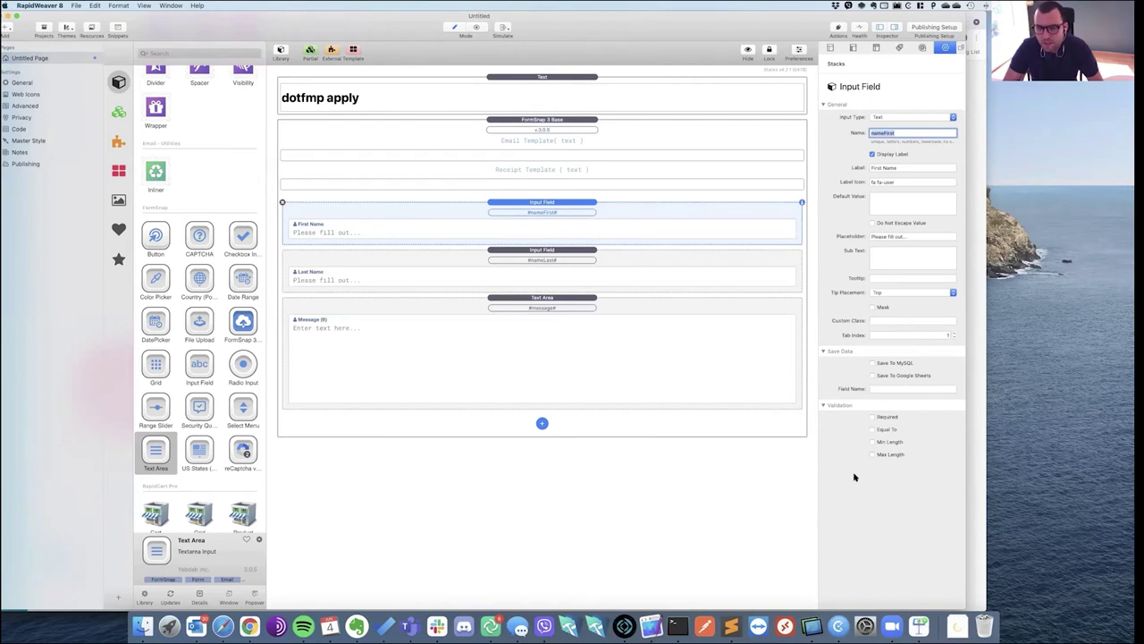
{"action": "left_click", "coordinate": [796, 432]}
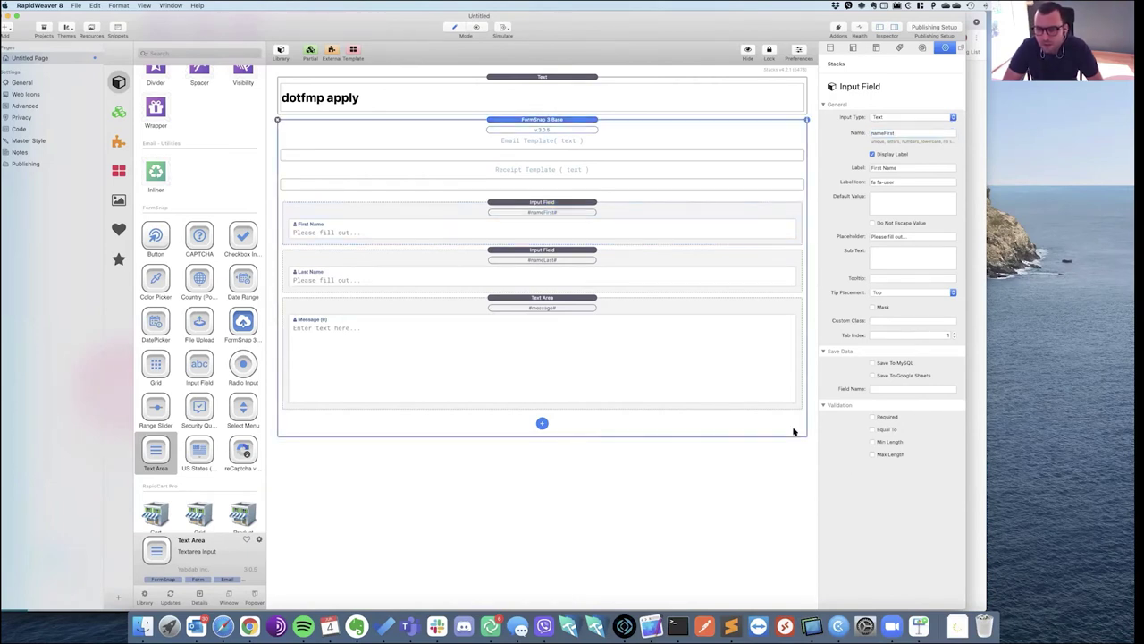
{"action": "scroll", "coordinate": [911, 378], "scroll_direction": "down", "scroll_amount": 10}
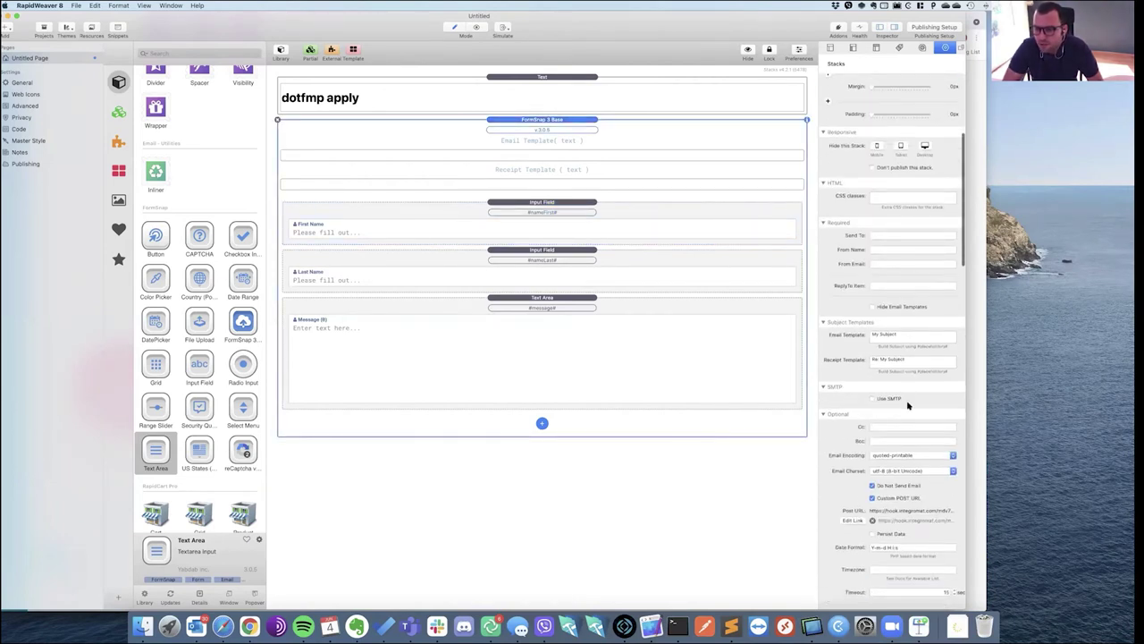
{"action": "scroll", "coordinate": [918, 390], "scroll_direction": "down", "scroll_amount": 5}
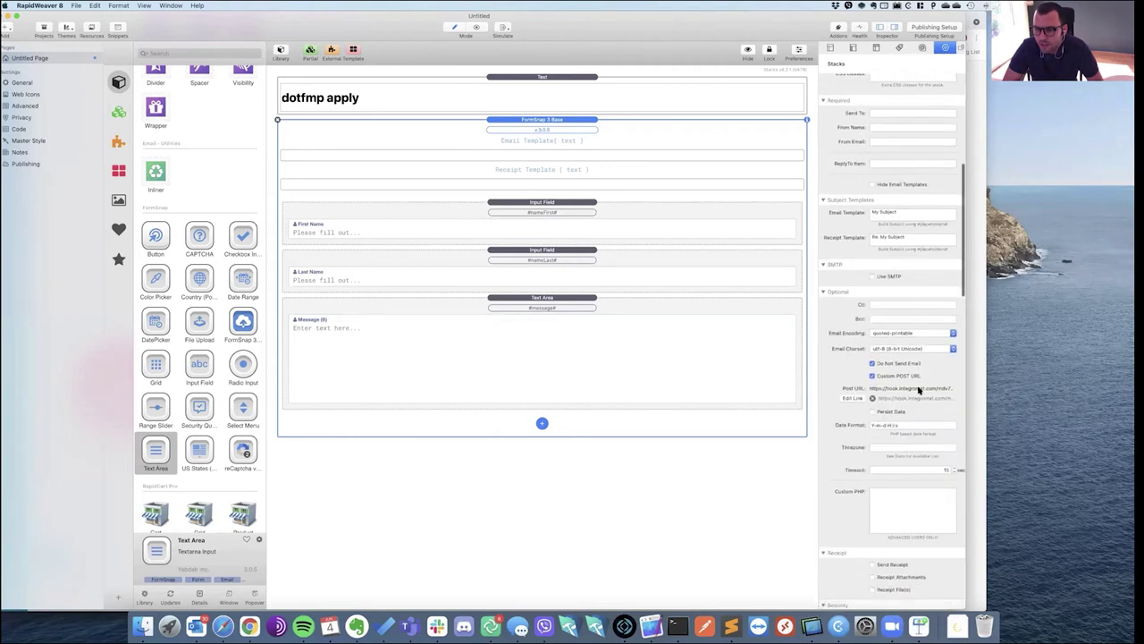
{"action": "scroll", "coordinate": [918, 391], "scroll_direction": "down", "scroll_amount": 2}
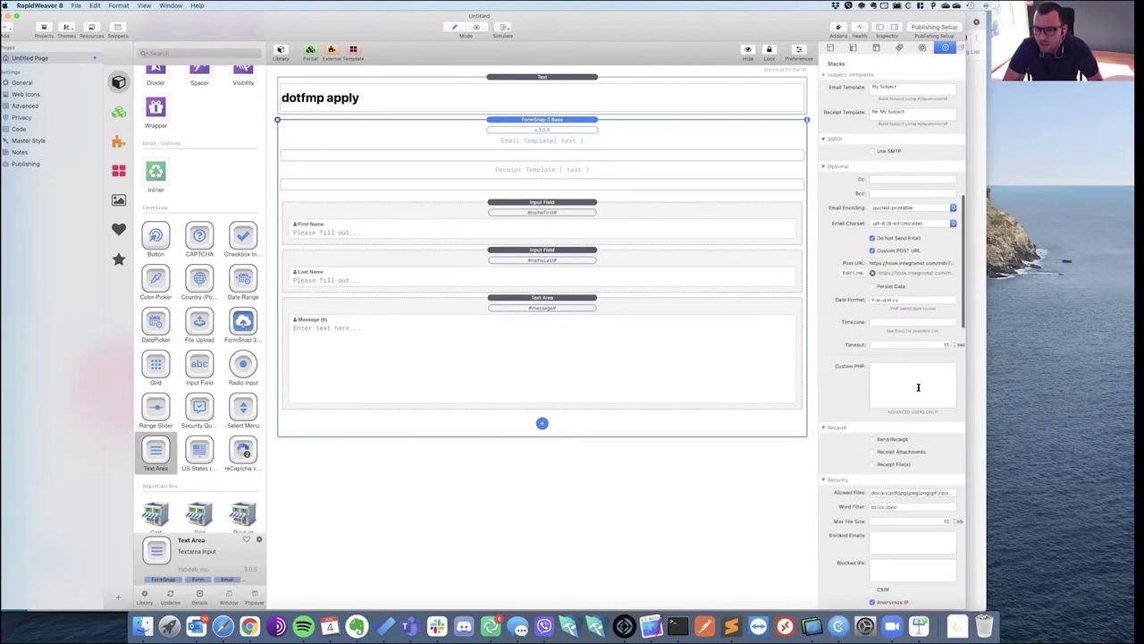
{"action": "scroll", "coordinate": [858, 393], "scroll_direction": "down", "scroll_amount": 9}
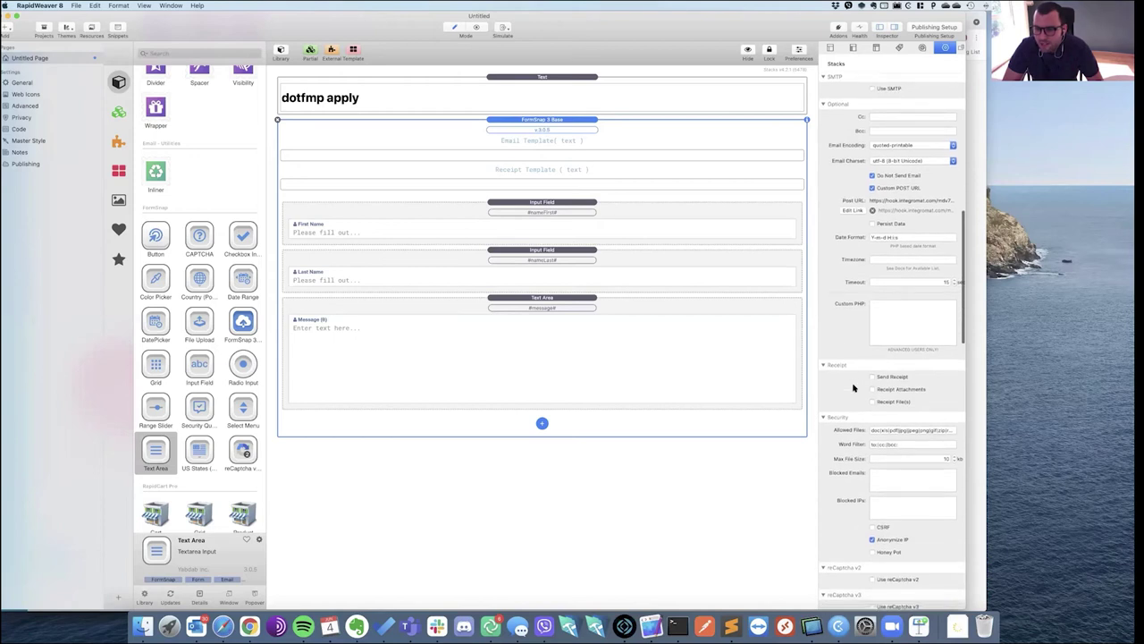
{"action": "scroll", "coordinate": [854, 386], "scroll_direction": "down", "scroll_amount": 2}
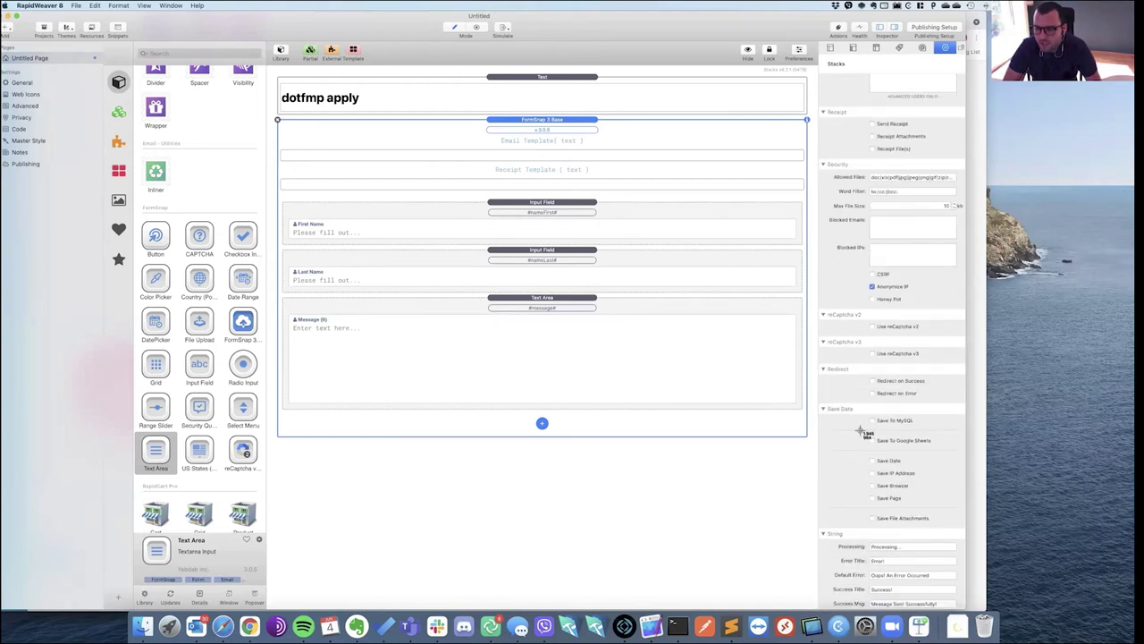
{"action": "key", "text": "super+shift+4"}
{"action": "left_click_drag", "start_coordinate": [861, 454], "coordinate": [932, 507]}
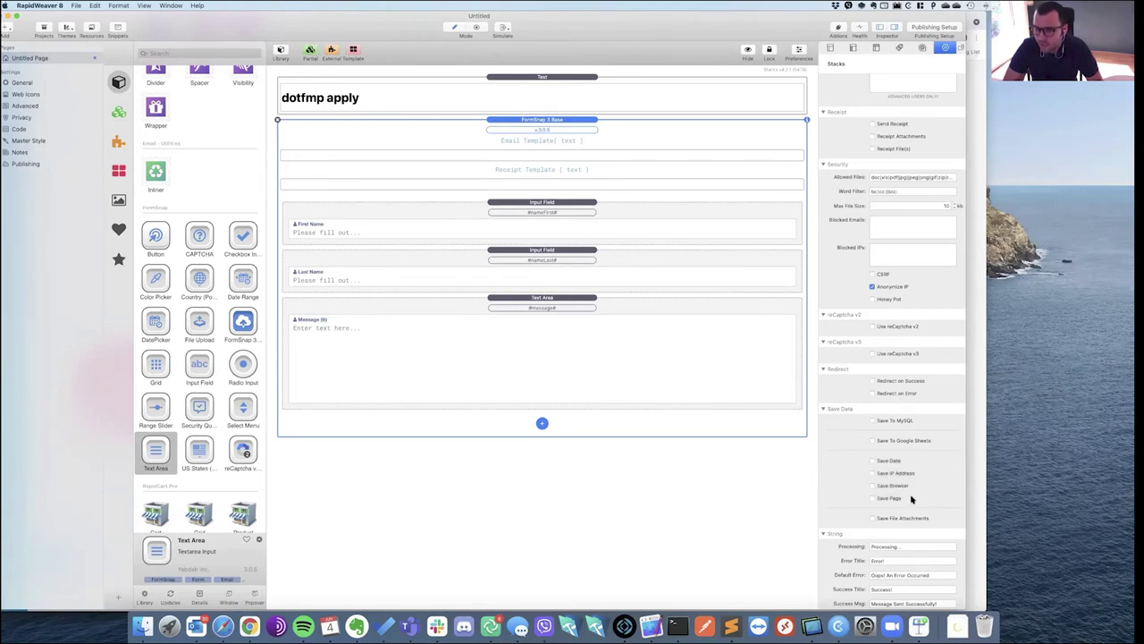
{"action": "scroll", "coordinate": [903, 459], "scroll_direction": "down", "scroll_amount": 2}
{"action": "scroll", "coordinate": [905, 452], "scroll_direction": "down", "scroll_amount": 1}
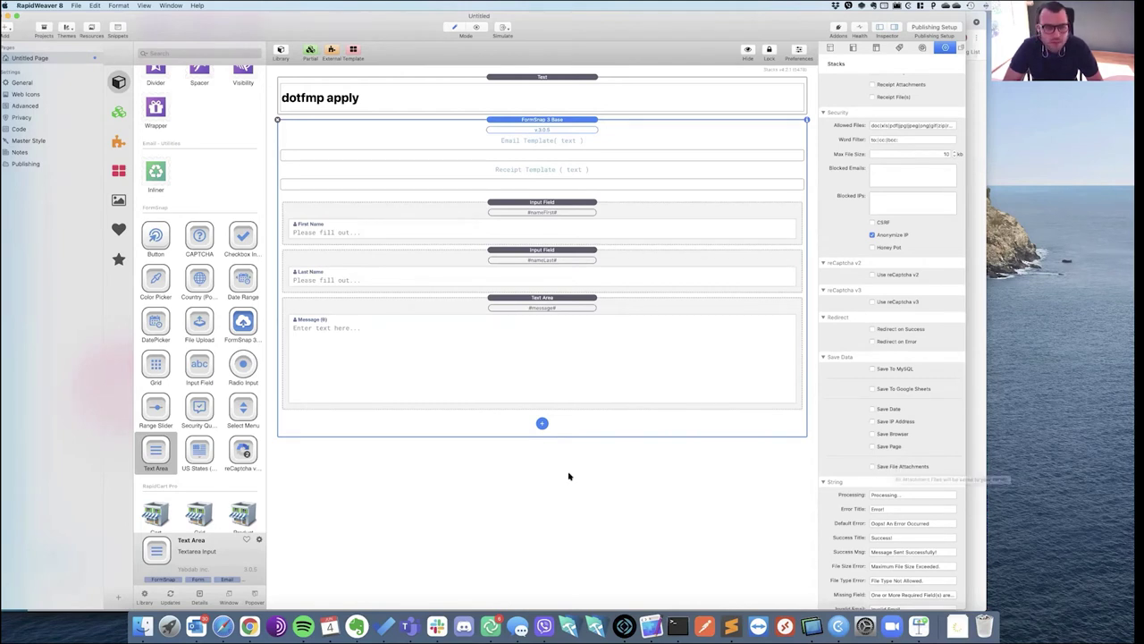
{"action": "left_click", "coordinate": [427, 462]}
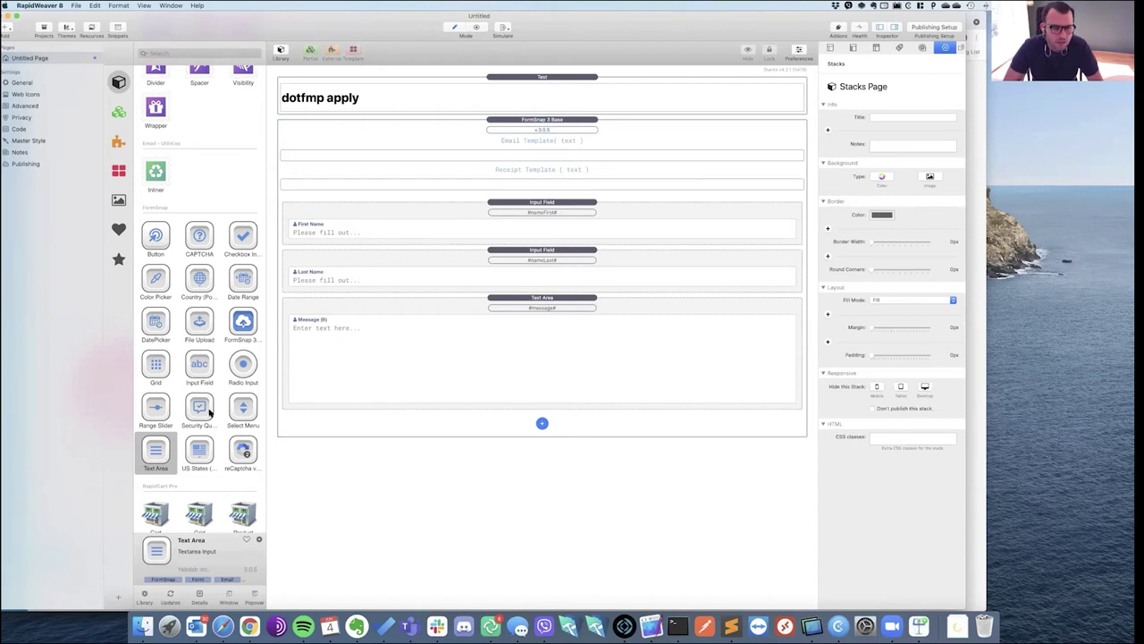
{"action": "left_click", "coordinate": [373, 351]}
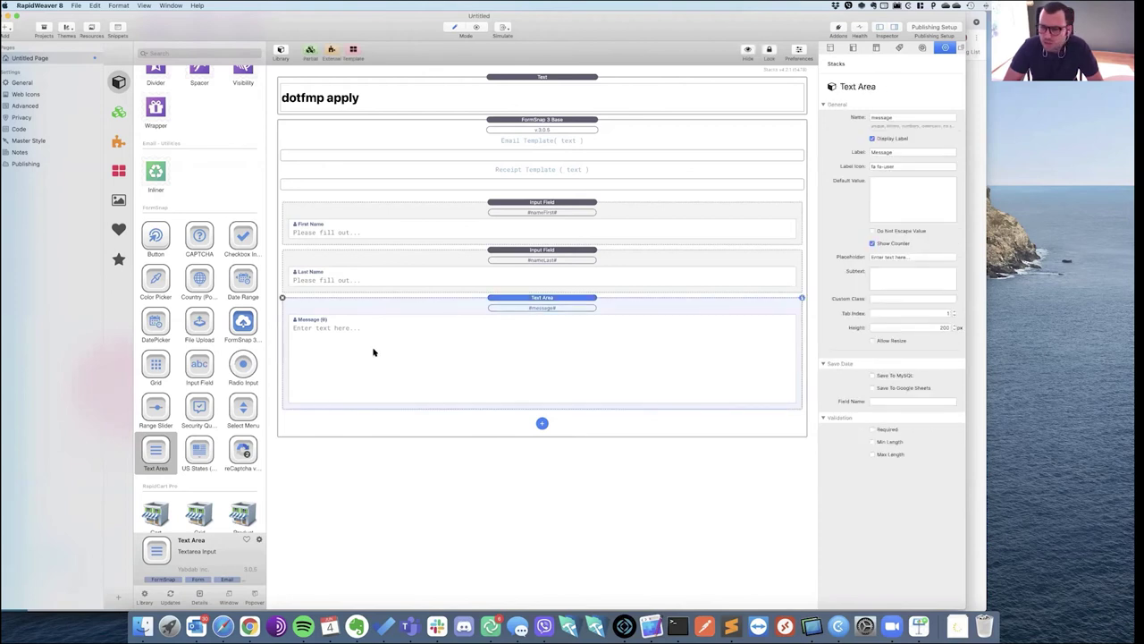
{"action": "left_click", "coordinate": [874, 429]}
{"action": "left_click", "coordinate": [884, 430]}
{"action": "left_click", "coordinate": [884, 443]}
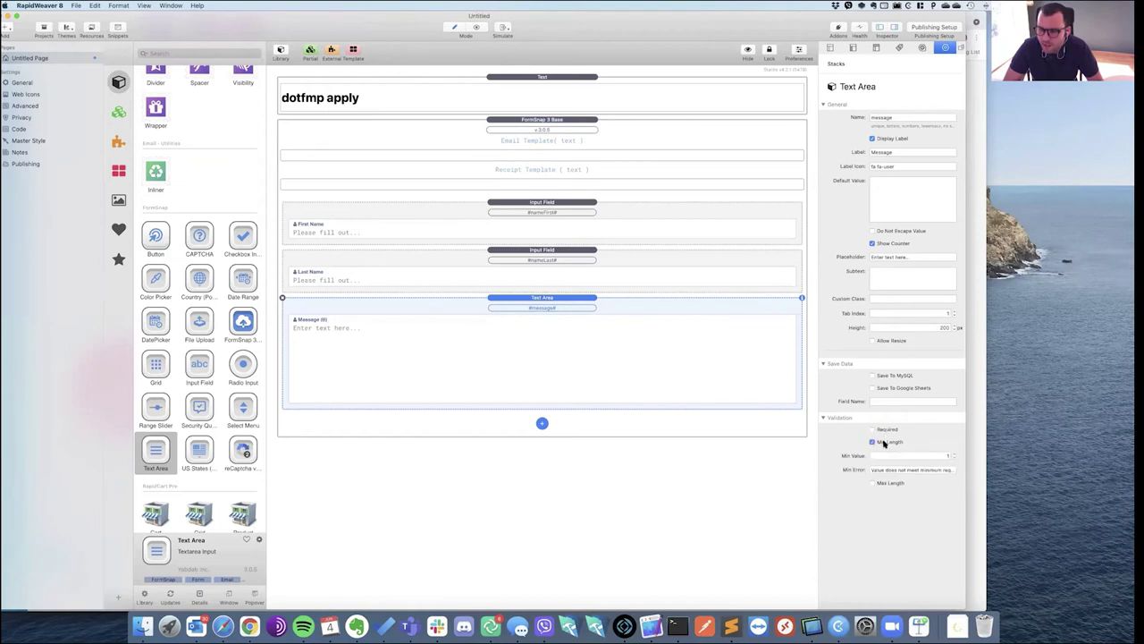
{"action": "left_click", "coordinate": [884, 442]}
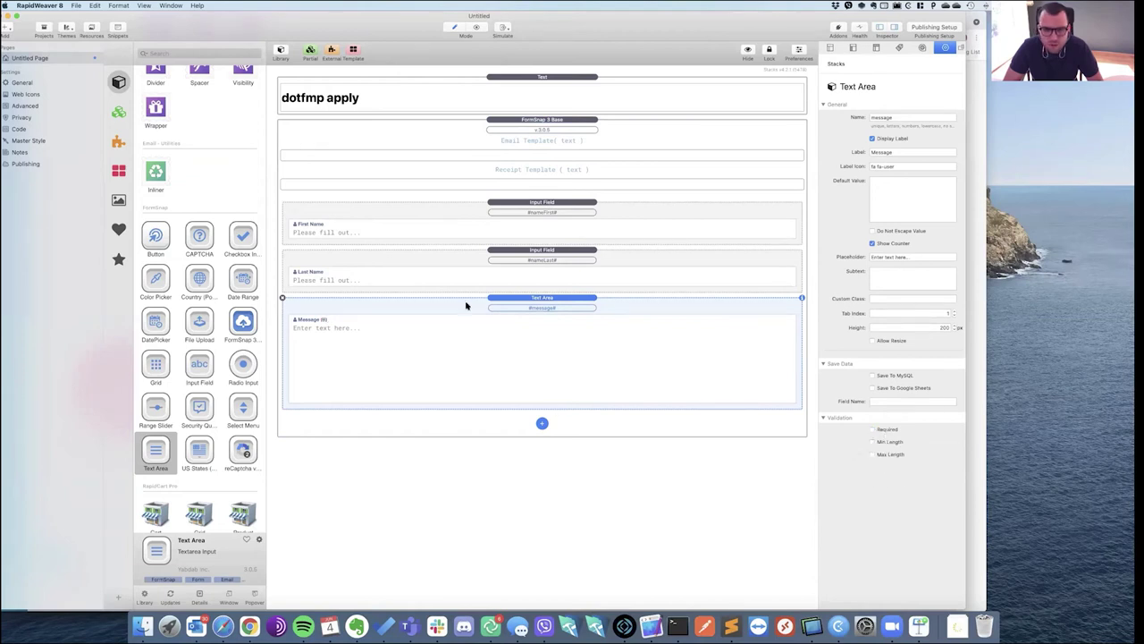
{"action": "left_click", "coordinate": [444, 467]}
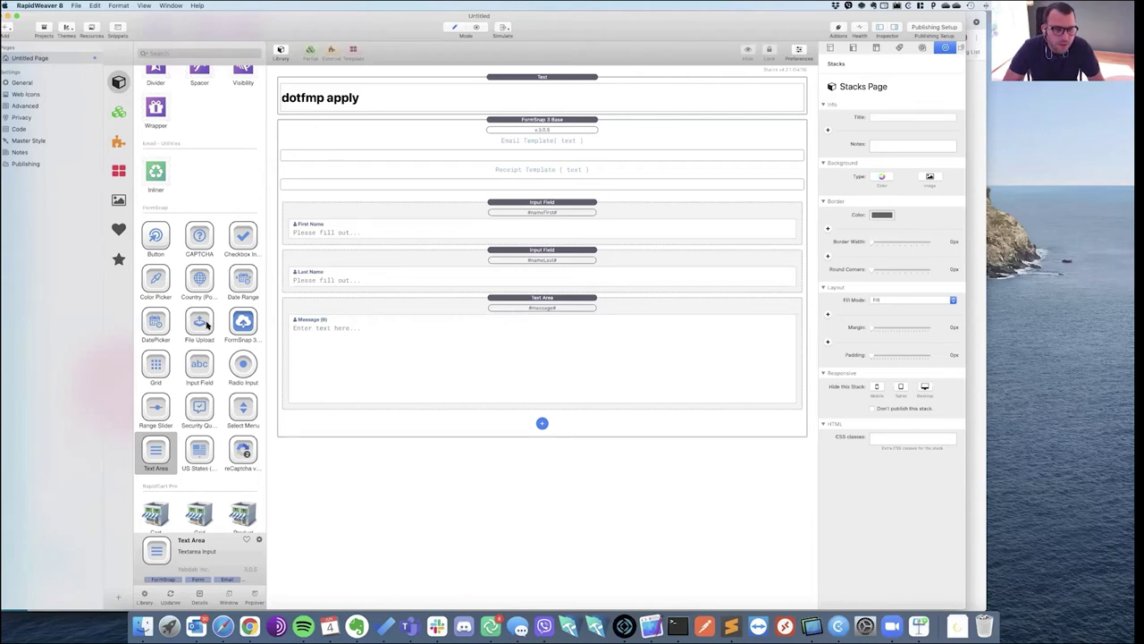
{"action": "scroll", "coordinate": [207, 327], "scroll_direction": "down", "scroll_amount": 1}
Try a reCaptcha v2 below Message, remove it again, then preview the page.
{"action": "left_click_drag", "start_coordinate": [237, 457], "coordinate": [363, 411]}
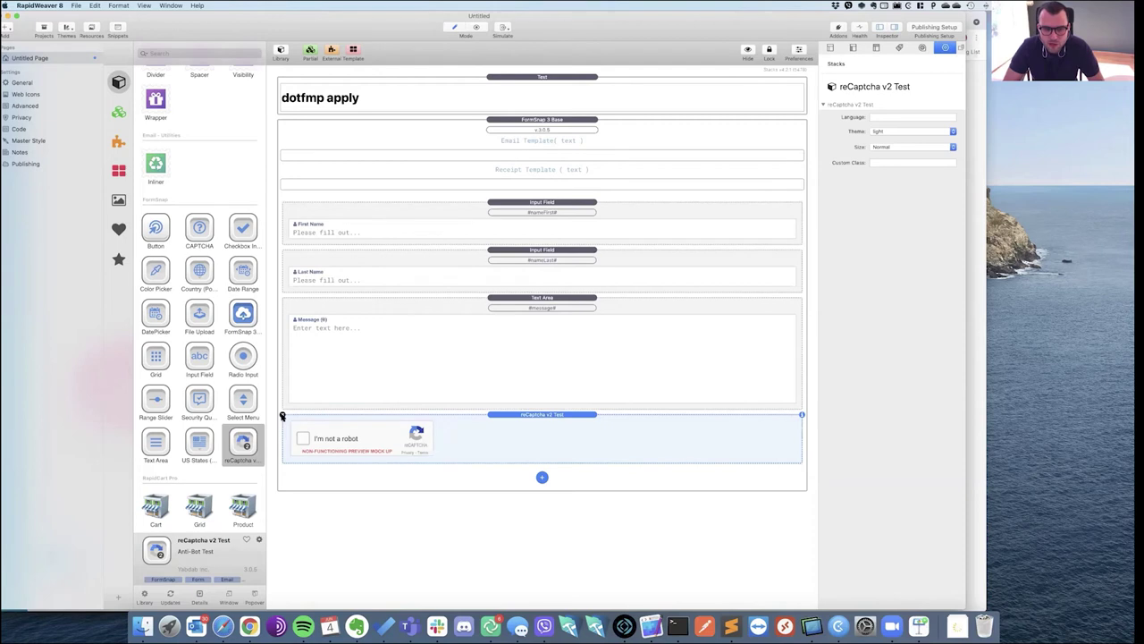
{"action": "left_click", "coordinate": [283, 416]}
{"action": "left_click", "coordinate": [423, 431]}
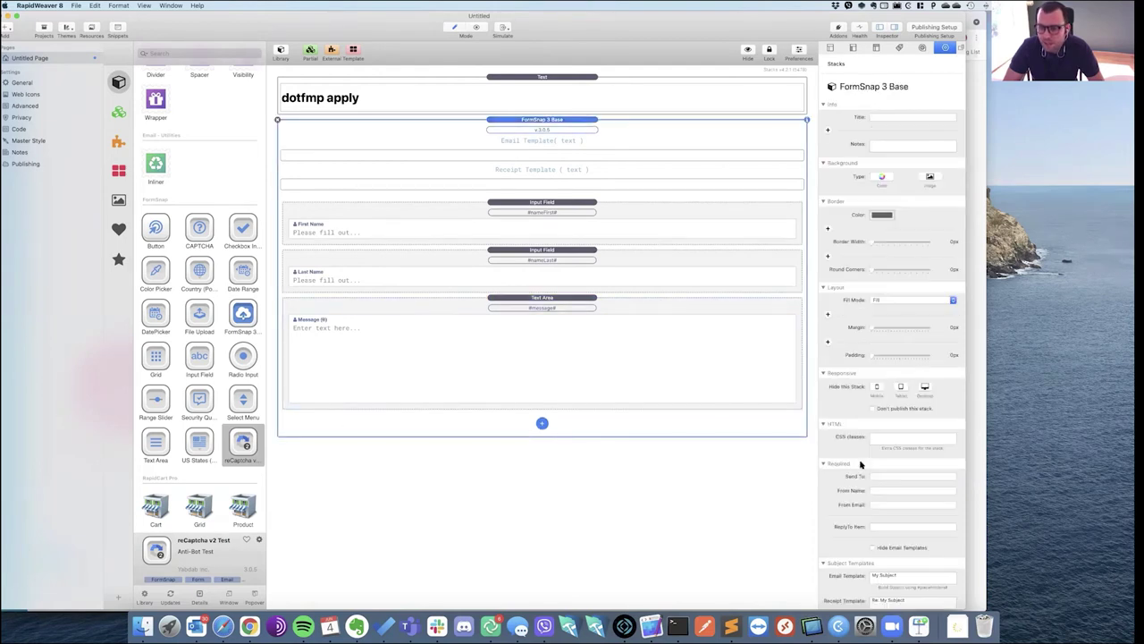
{"action": "scroll", "coordinate": [861, 463], "scroll_direction": "down", "scroll_amount": 10}
{"action": "scroll", "coordinate": [861, 465], "scroll_direction": "down", "scroll_amount": 10}
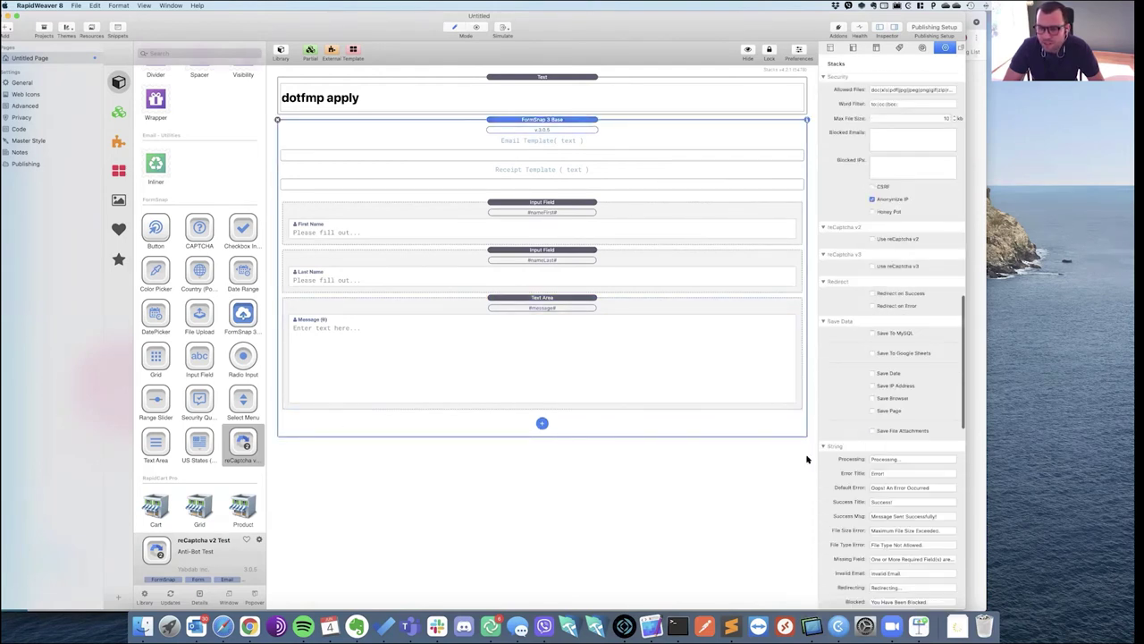
{"action": "left_click", "coordinate": [544, 445]}
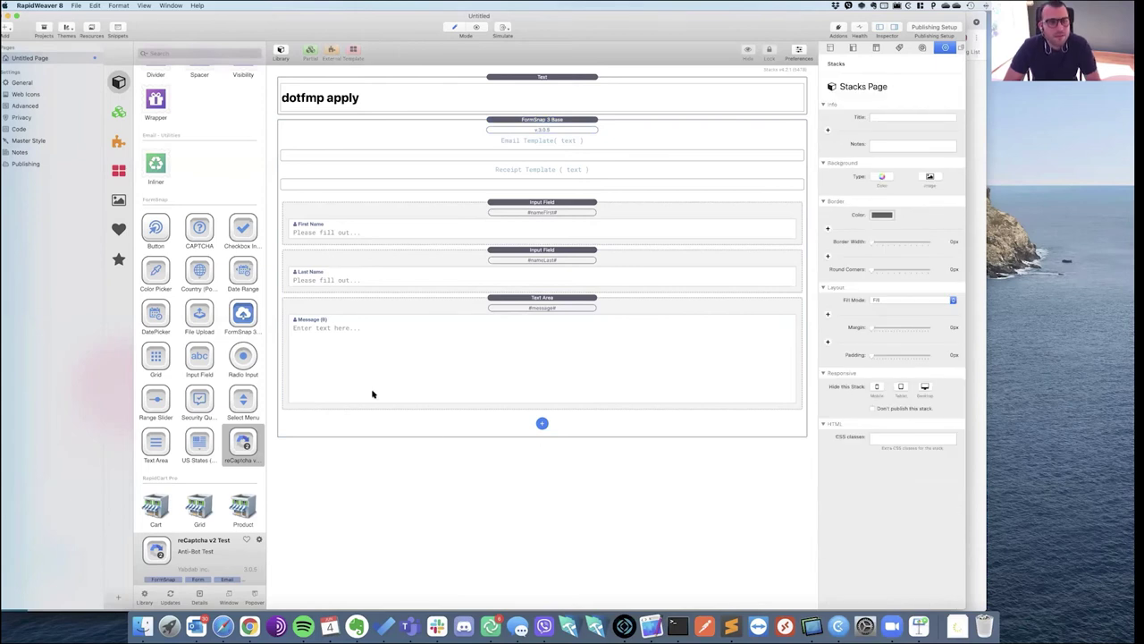
{"action": "key", "text": "super+r"}
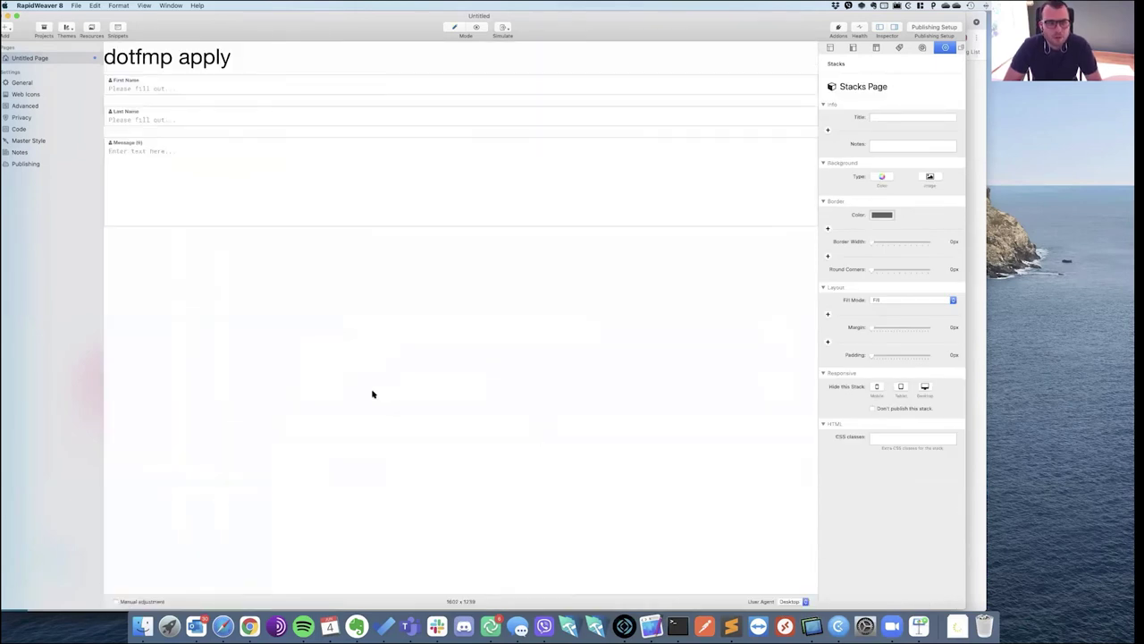
Leave preview, look at the Publishing setup, and close the untitled document without saving.
{"action": "key", "text": "super+r"}
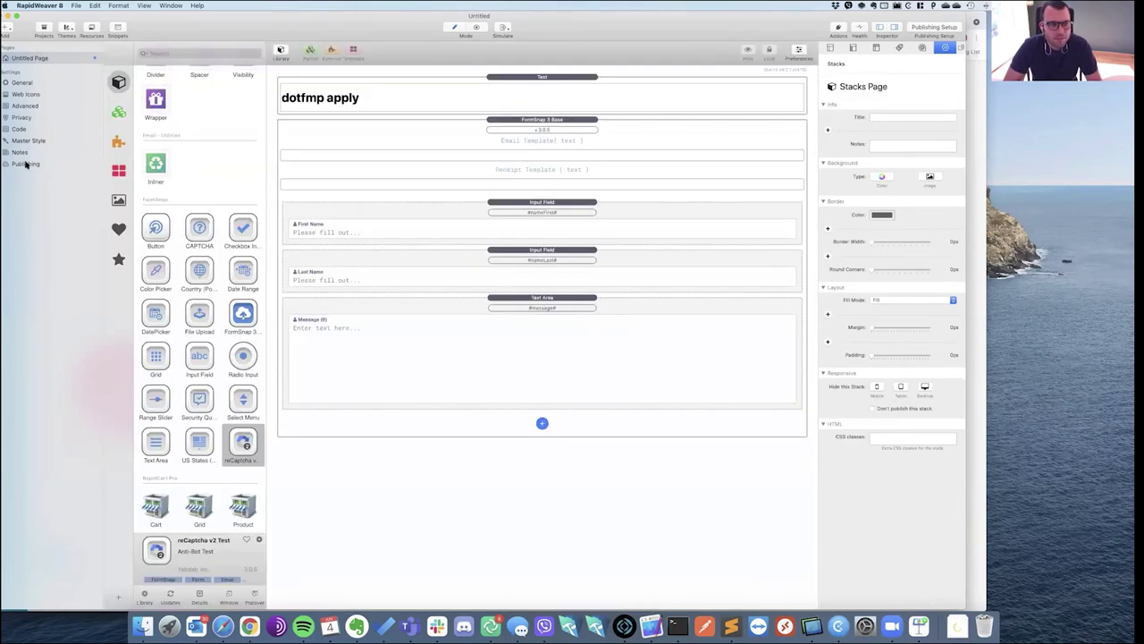
{"action": "left_click", "coordinate": [26, 163]}
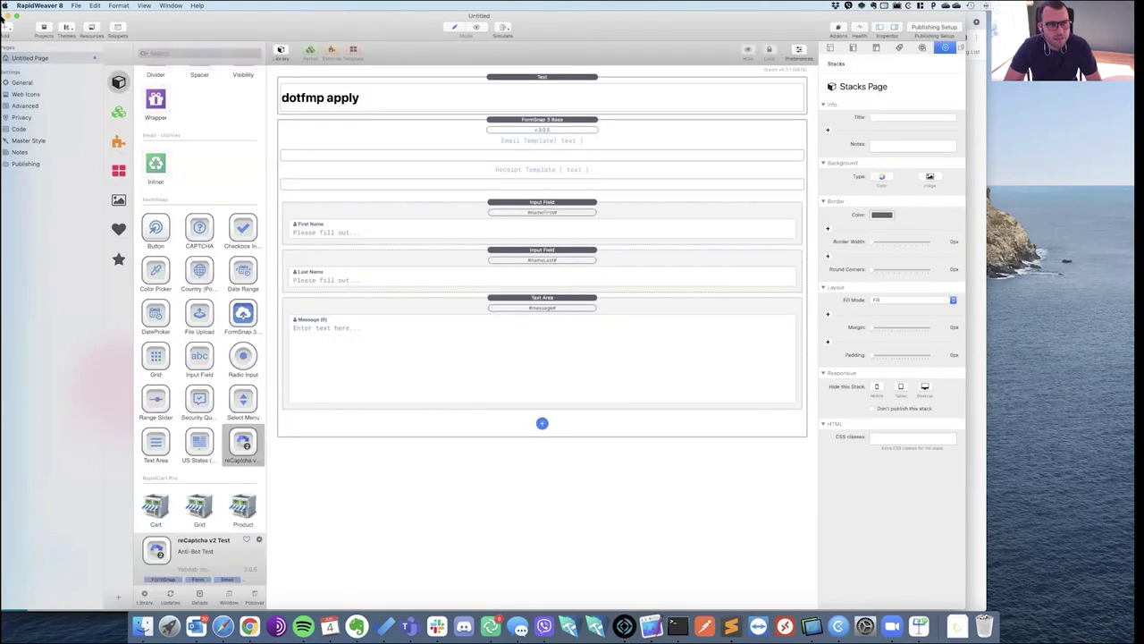
{"action": "key", "text": "super+w"}
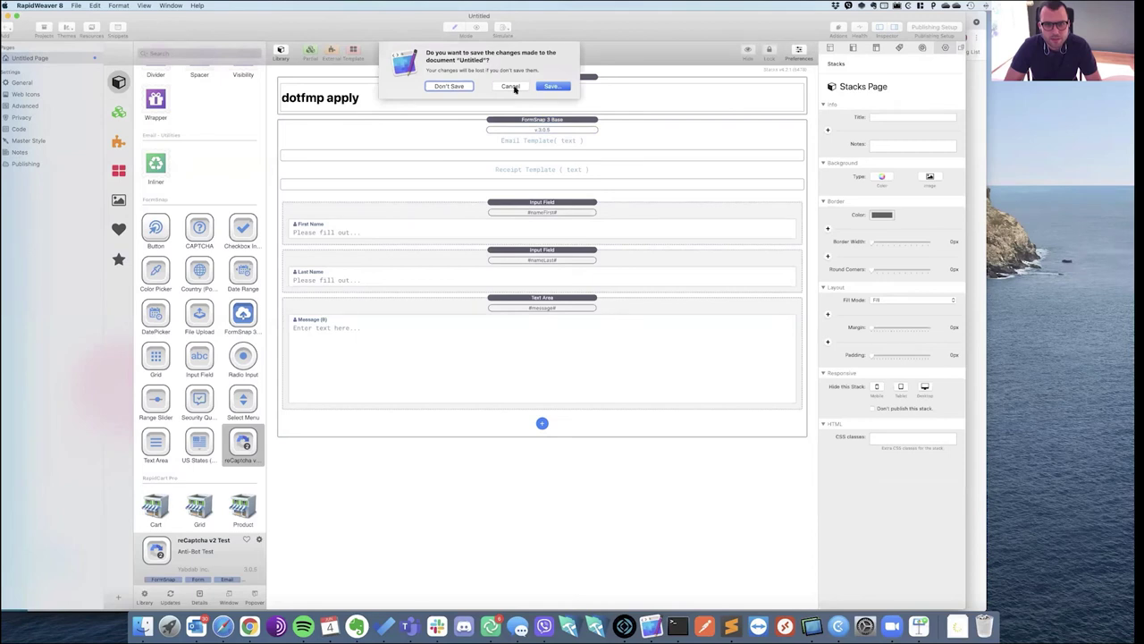
{"action": "key", "text": "Escape"}
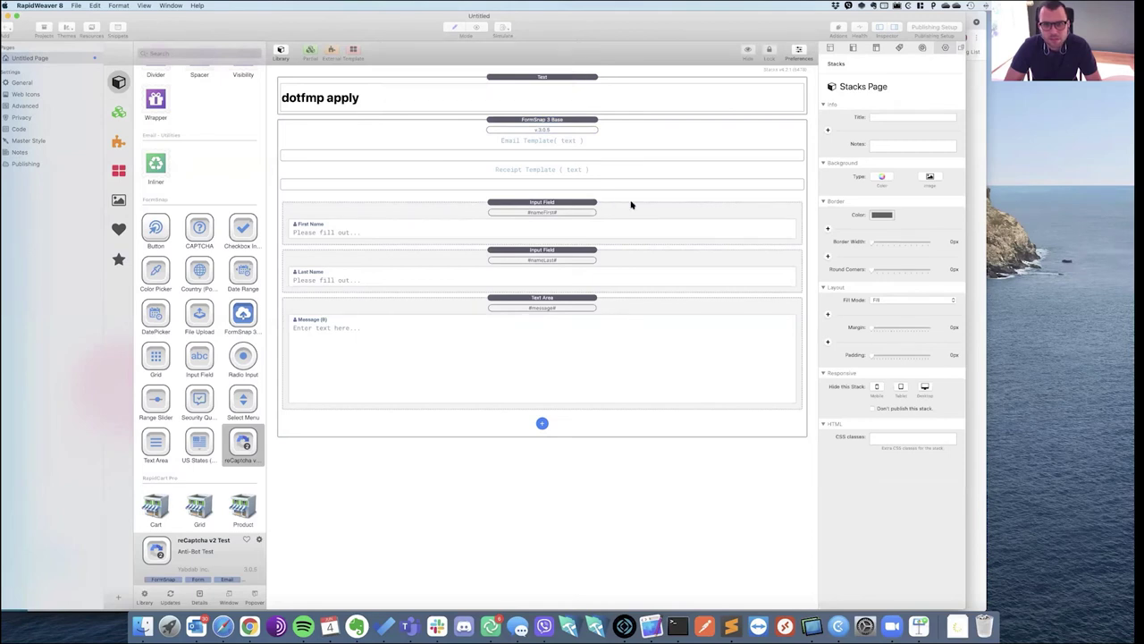
{"action": "key", "text": "super+s"}
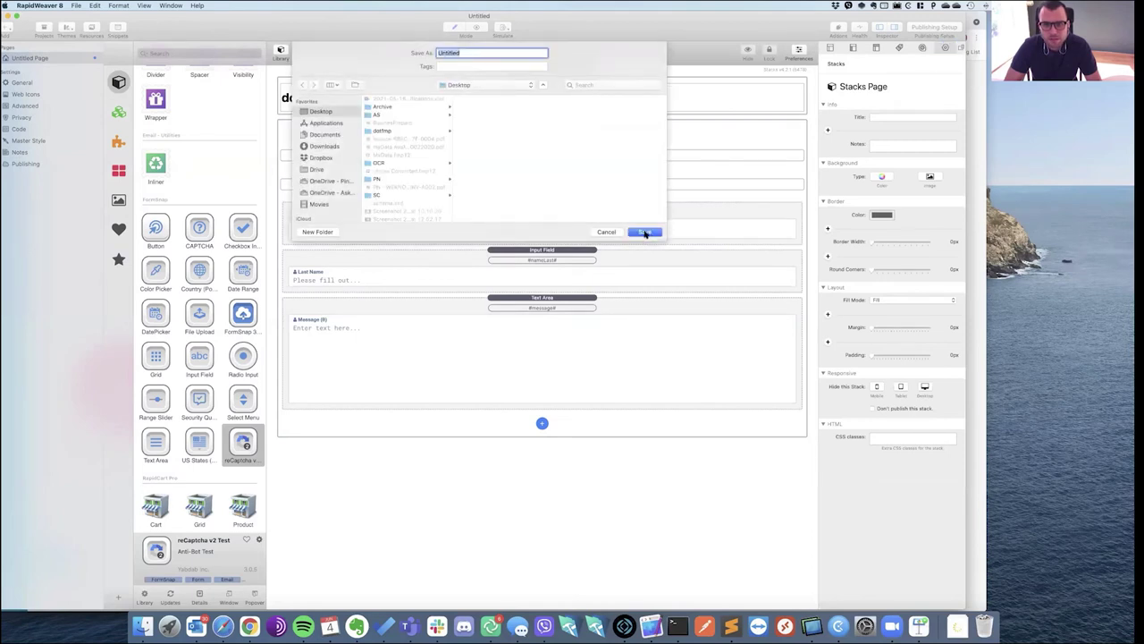
{"action": "key", "text": "Escape"}
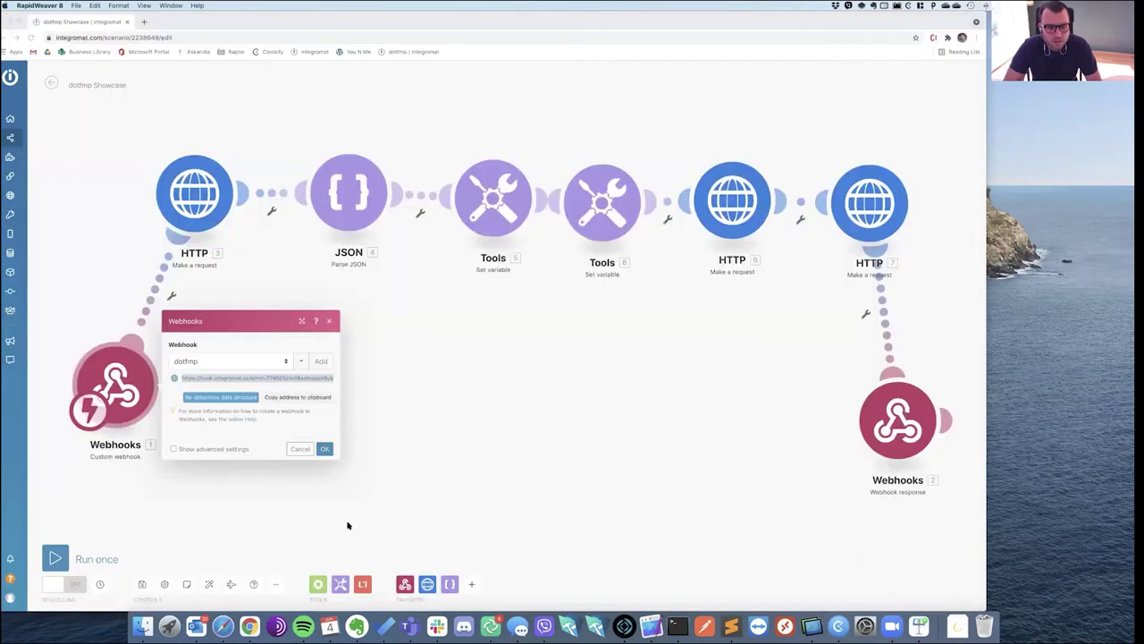
{"action": "key", "text": "super+w"}
Open the dotfmp project, then the Untitled RWDoc from the Desktop folder.
{"action": "left_click", "coordinate": [146, 627]}
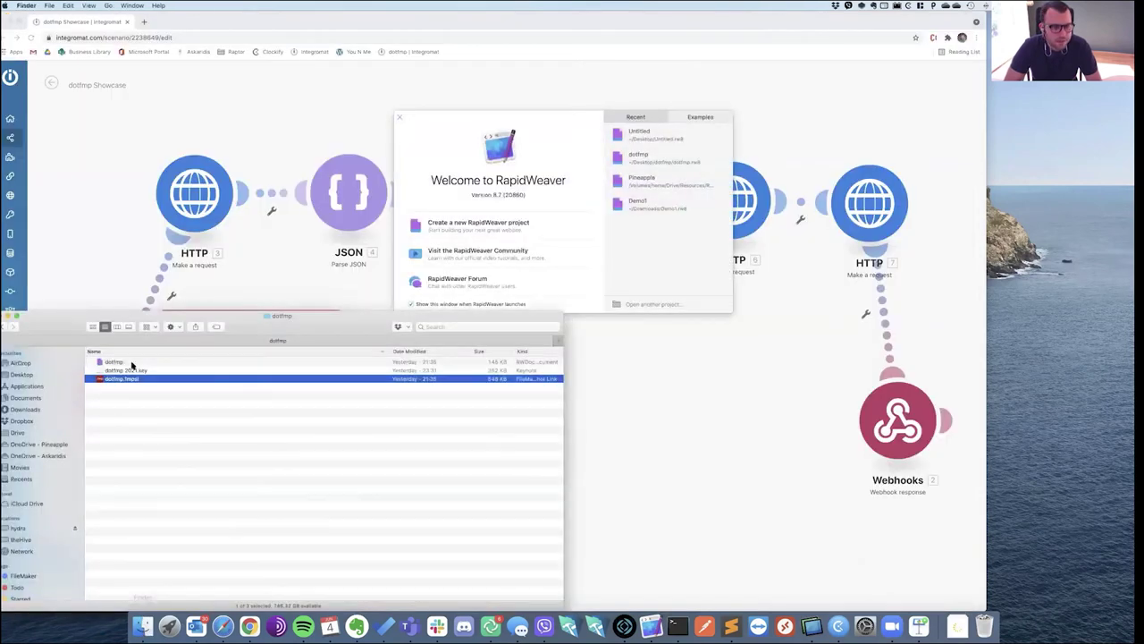
{"action": "left_click", "coordinate": [132, 363]}
{"action": "double_click", "coordinate": [323, 362]}
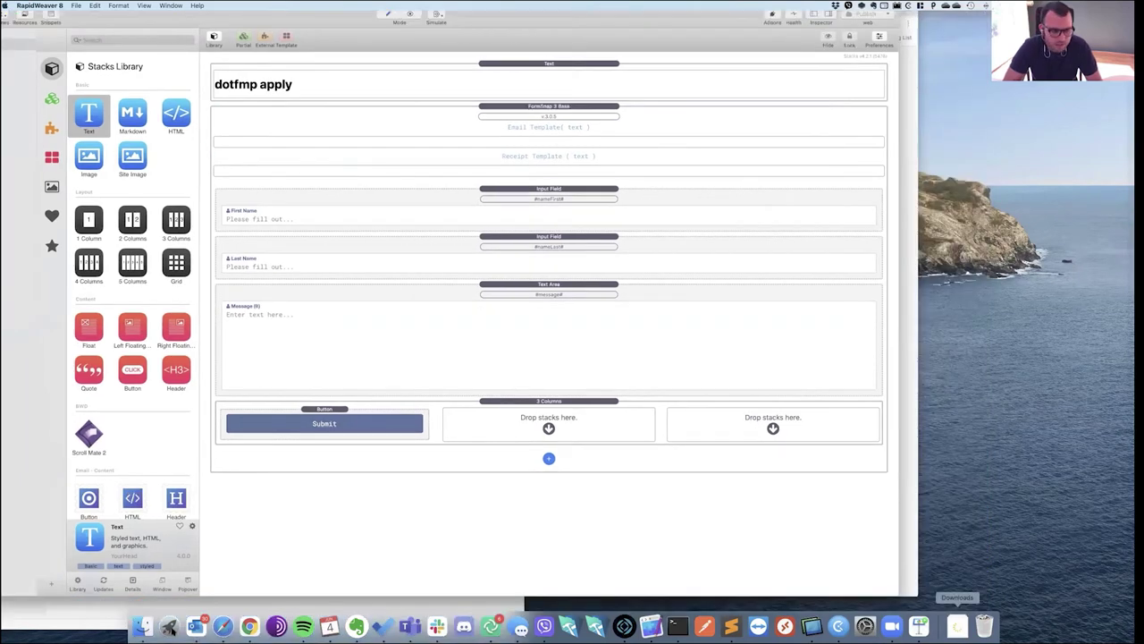
{"action": "left_click", "coordinate": [143, 626]}
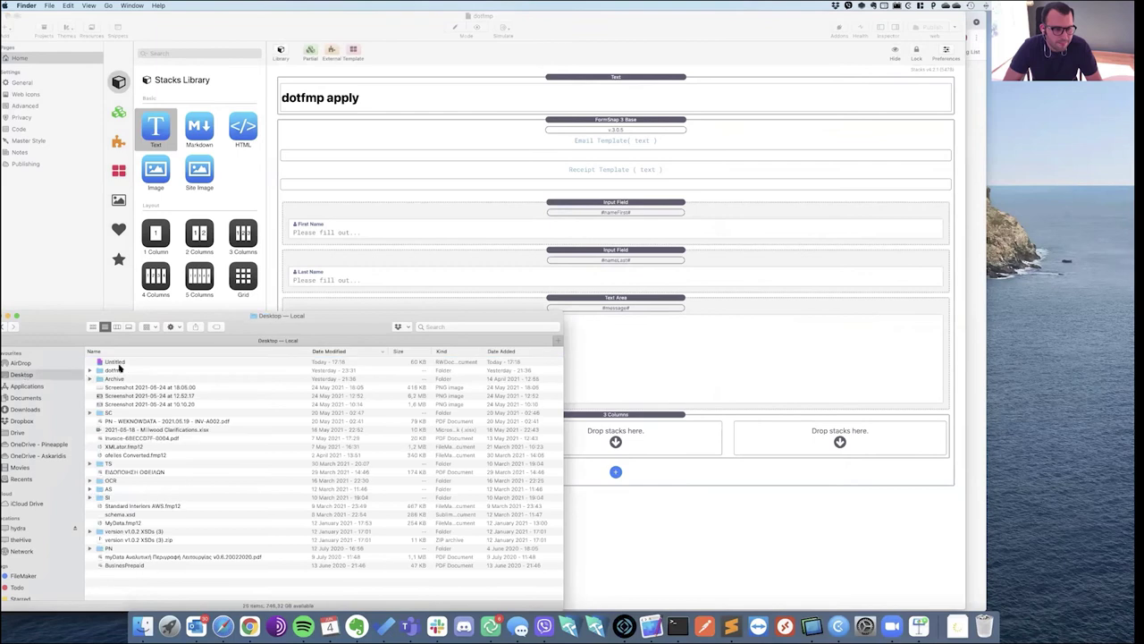
{"action": "double_click", "coordinate": [116, 362]}
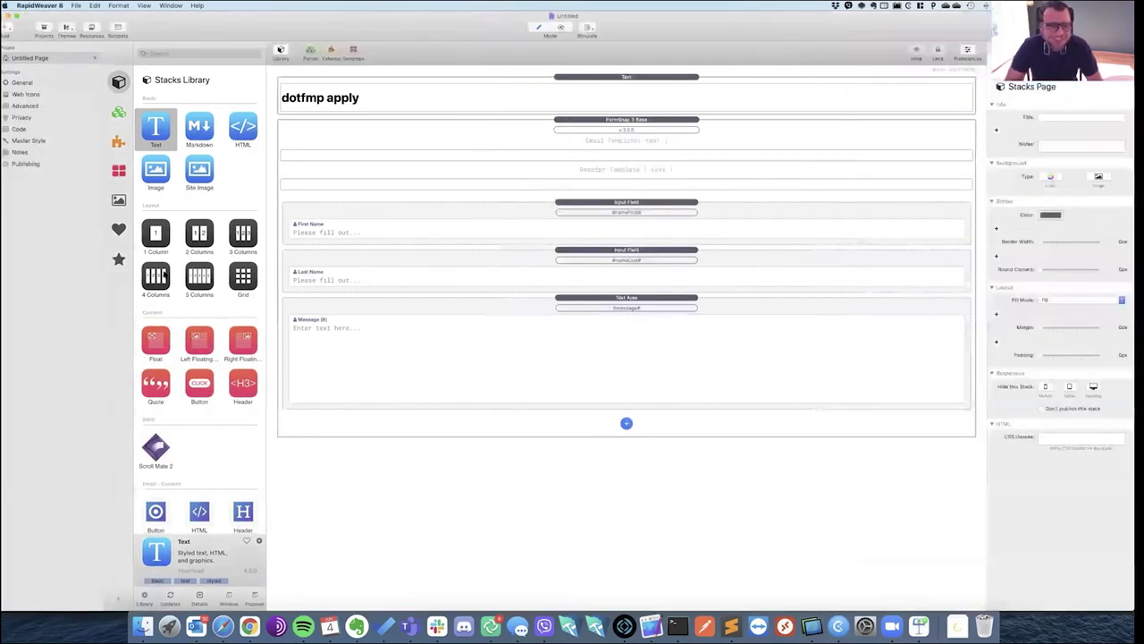
{"action": "scroll", "coordinate": [249, 264], "scroll_direction": "down", "scroll_amount": 5}
Add a 3 Columns stack below the Text Area with a FormSnap Submit button in column one.
{"action": "scroll", "coordinate": [249, 264], "scroll_direction": "down", "scroll_amount": 5}
{"action": "scroll", "coordinate": [238, 268], "scroll_direction": "up", "scroll_amount": 6}
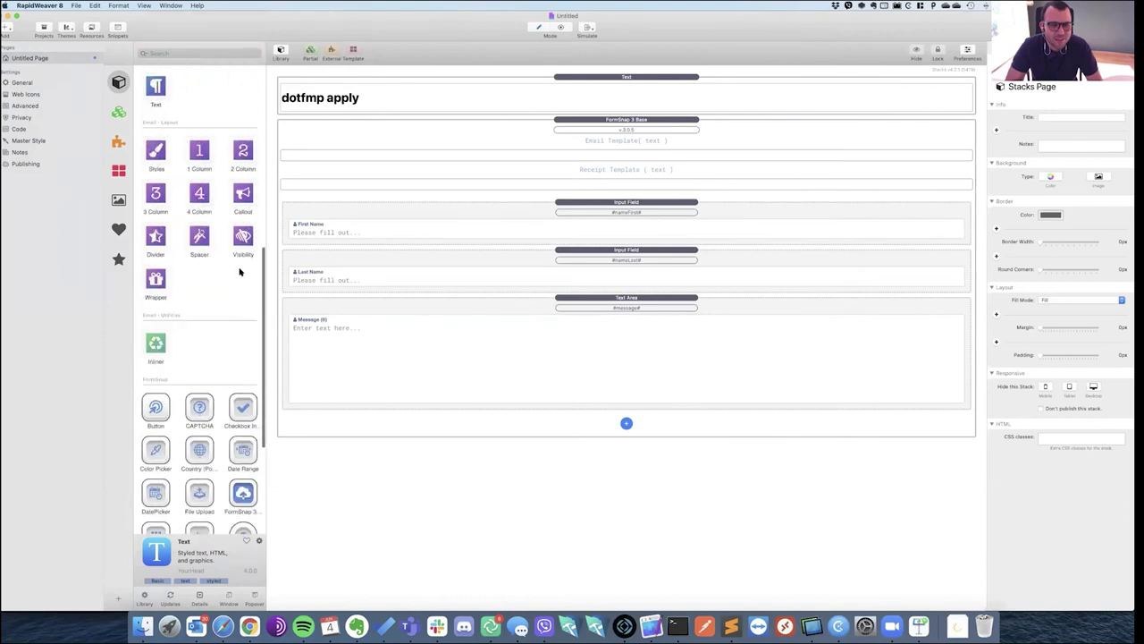
{"action": "scroll", "coordinate": [229, 232], "scroll_direction": "up", "scroll_amount": 1}
{"action": "left_click_drag", "start_coordinate": [244, 108], "coordinate": [385, 413]}
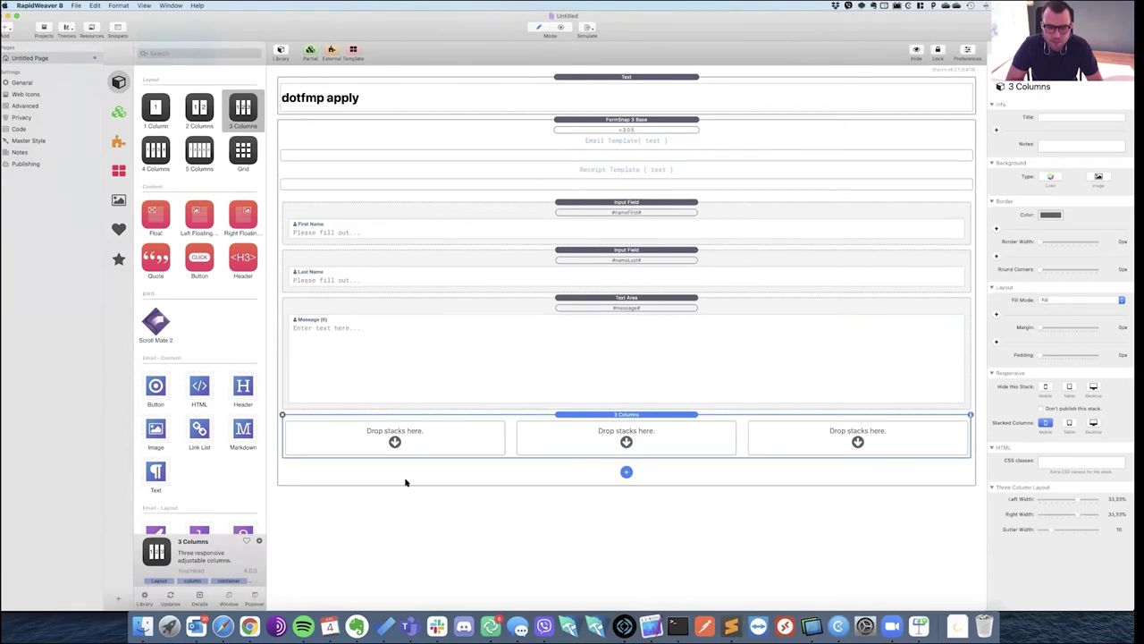
{"action": "scroll", "coordinate": [217, 452], "scroll_direction": "down", "scroll_amount": 10}
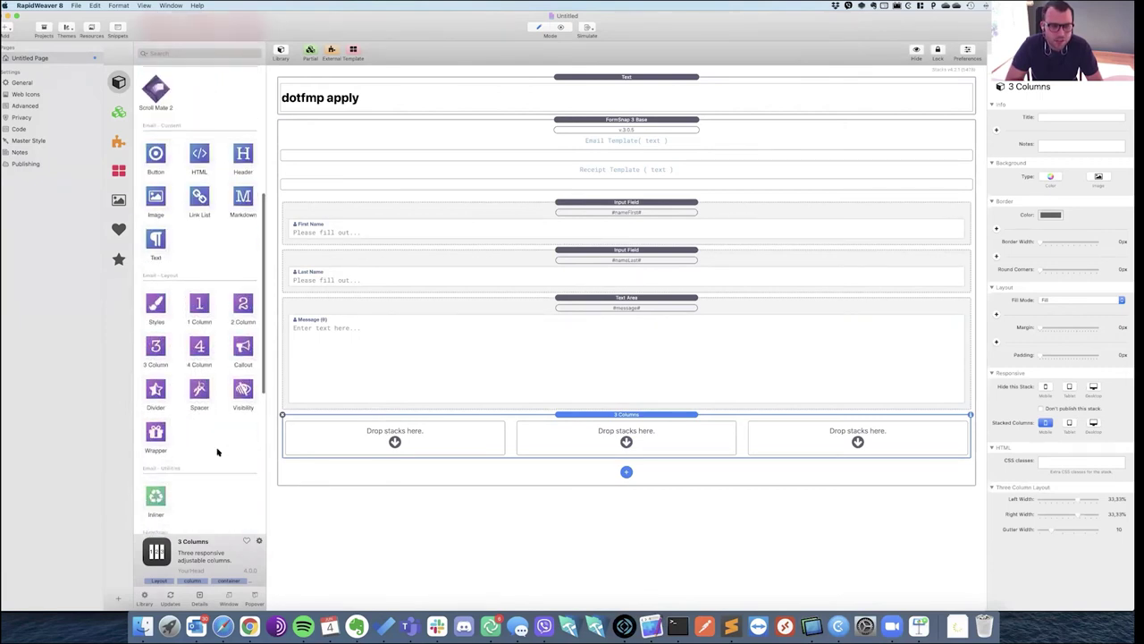
{"action": "scroll", "coordinate": [217, 453], "scroll_direction": "down", "scroll_amount": 5}
{"action": "left_click_drag", "start_coordinate": [156, 256], "coordinate": [374, 444]}
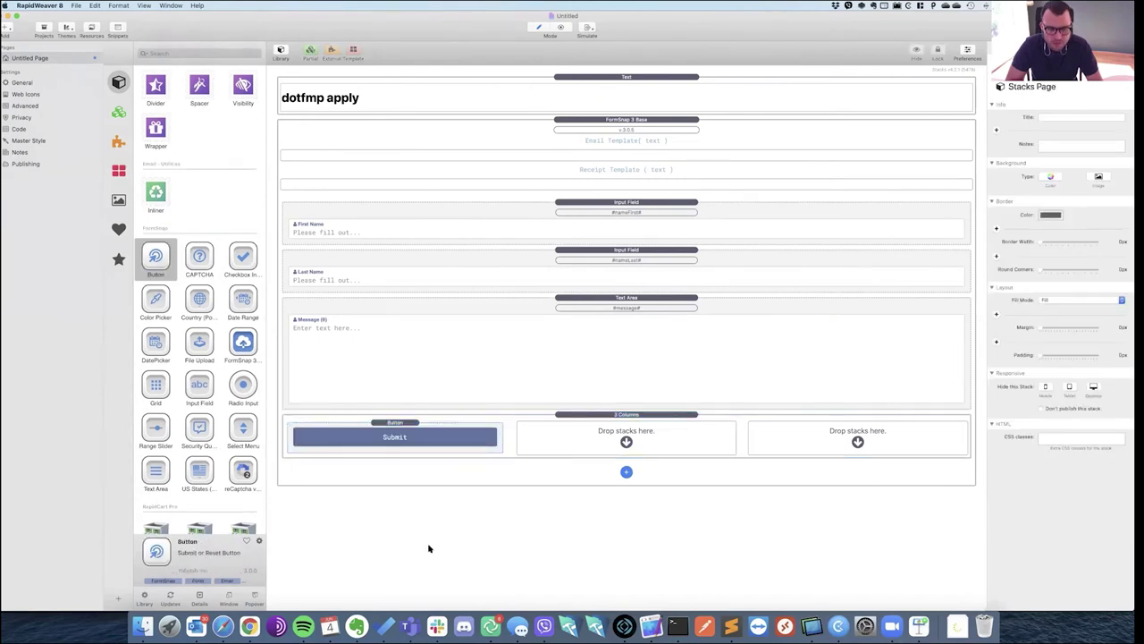
{"action": "key", "text": "super+r"}
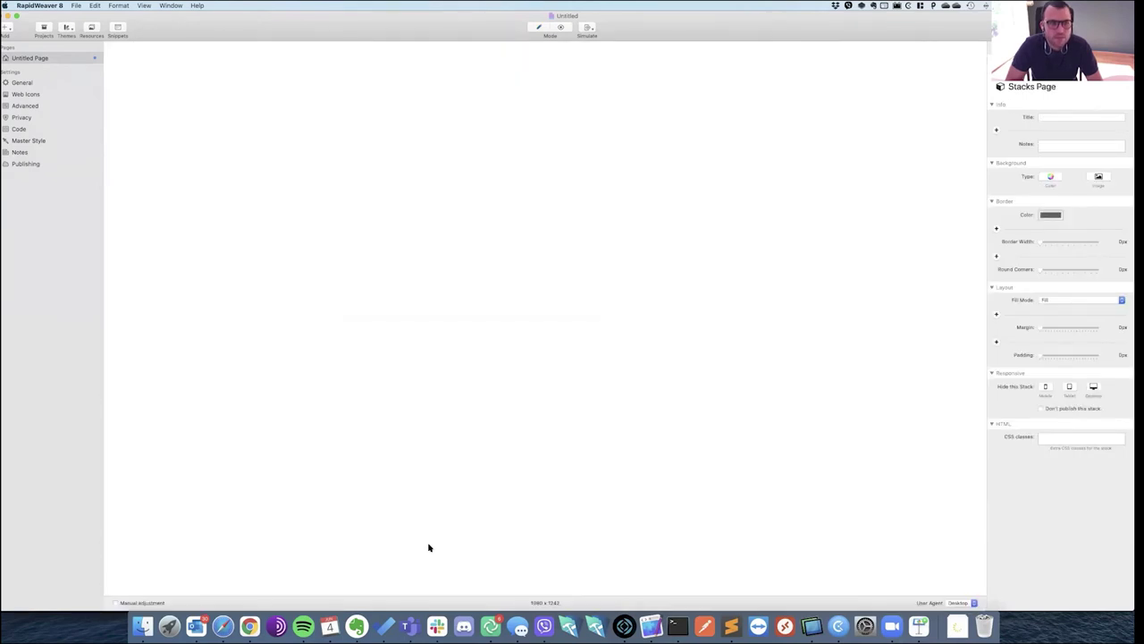
{"action": "key", "text": "super+r"}
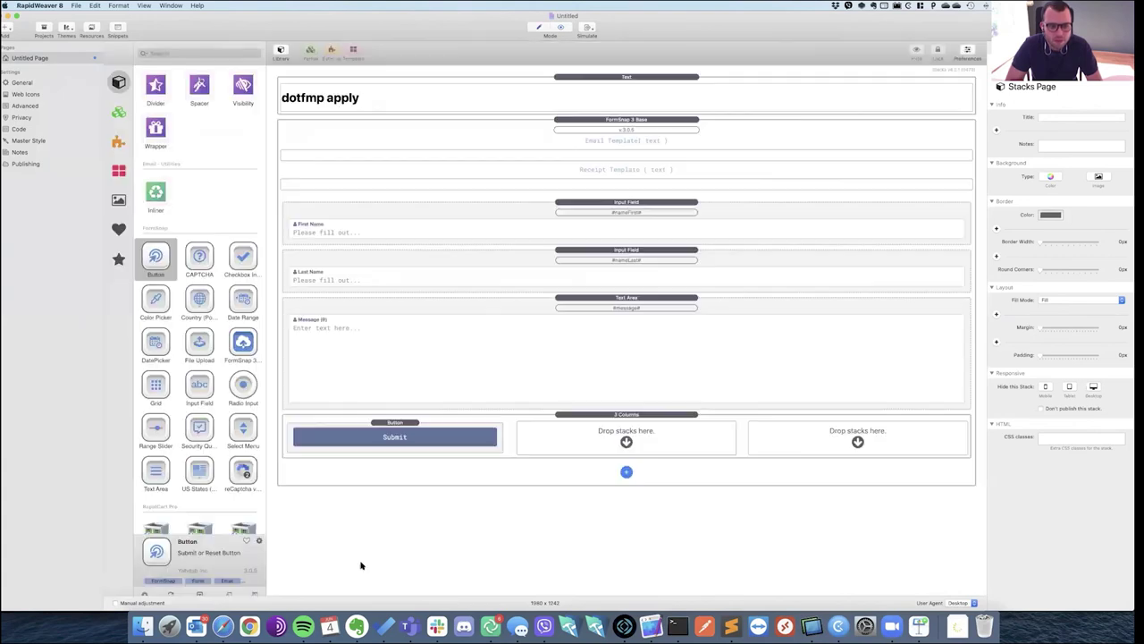
{"action": "left_click", "coordinate": [222, 625]}
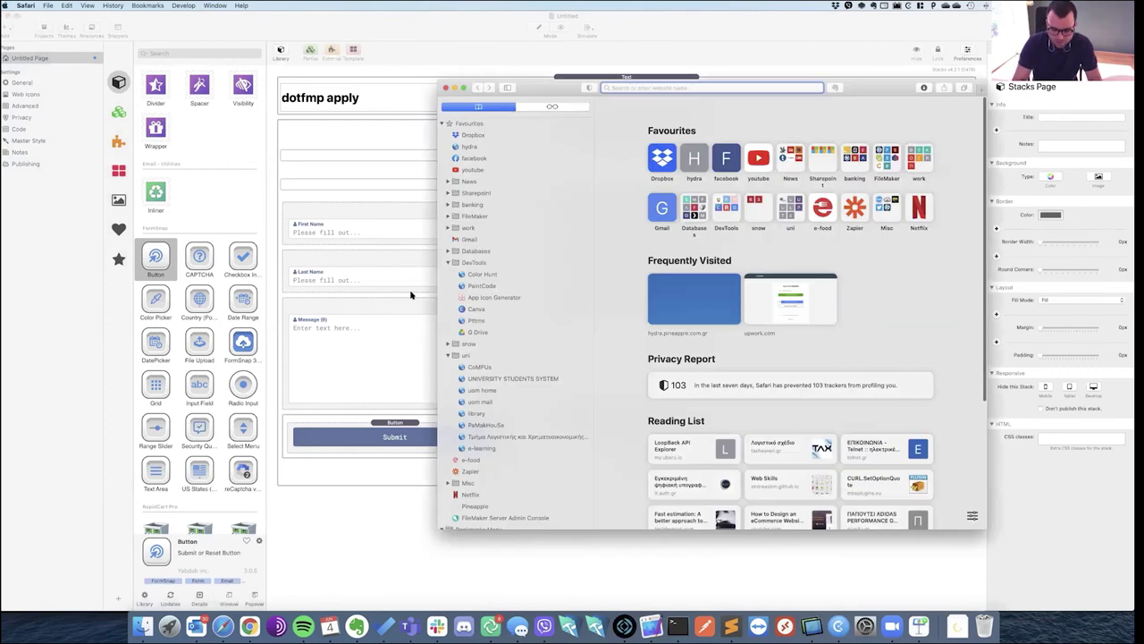
Load pineapple.gr/dotfmp in Safari, tile it left, and move the dotfmp database window right.
{"action": "type", "text": "pineapple.gr/d"}
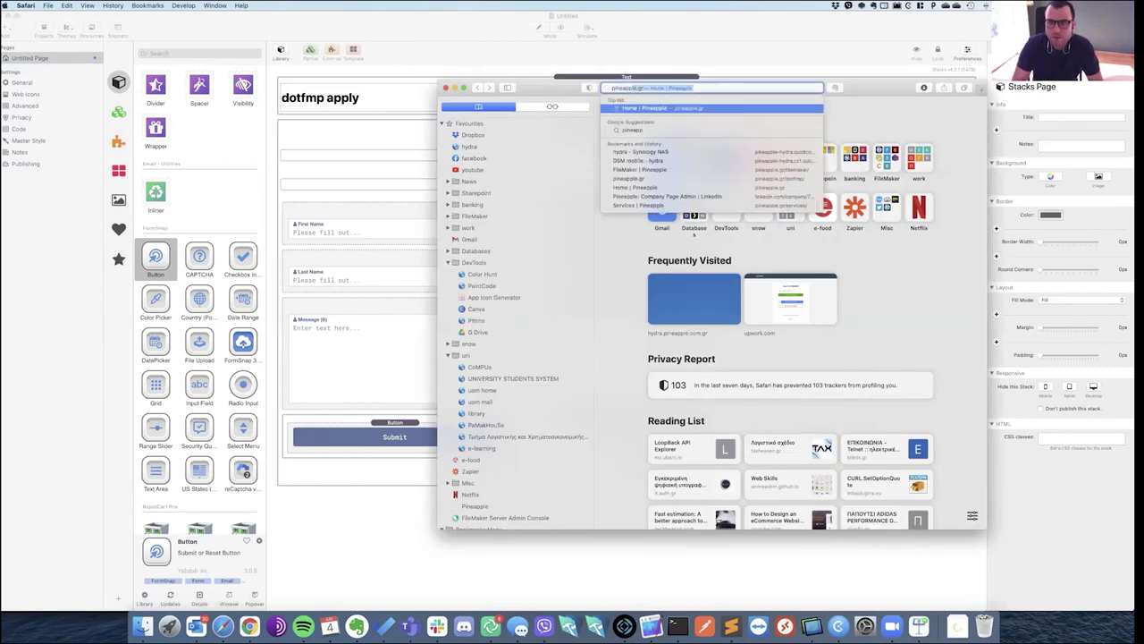
{"action": "key", "text": "Return"}
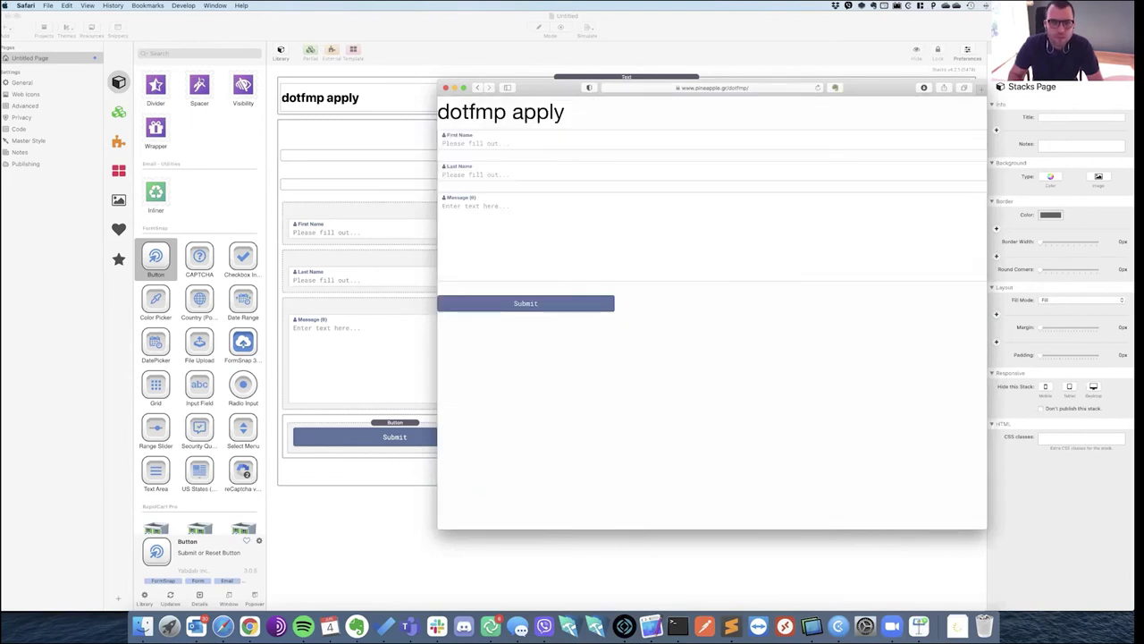
{"action": "key", "text": "ctrl+alt+Left"}
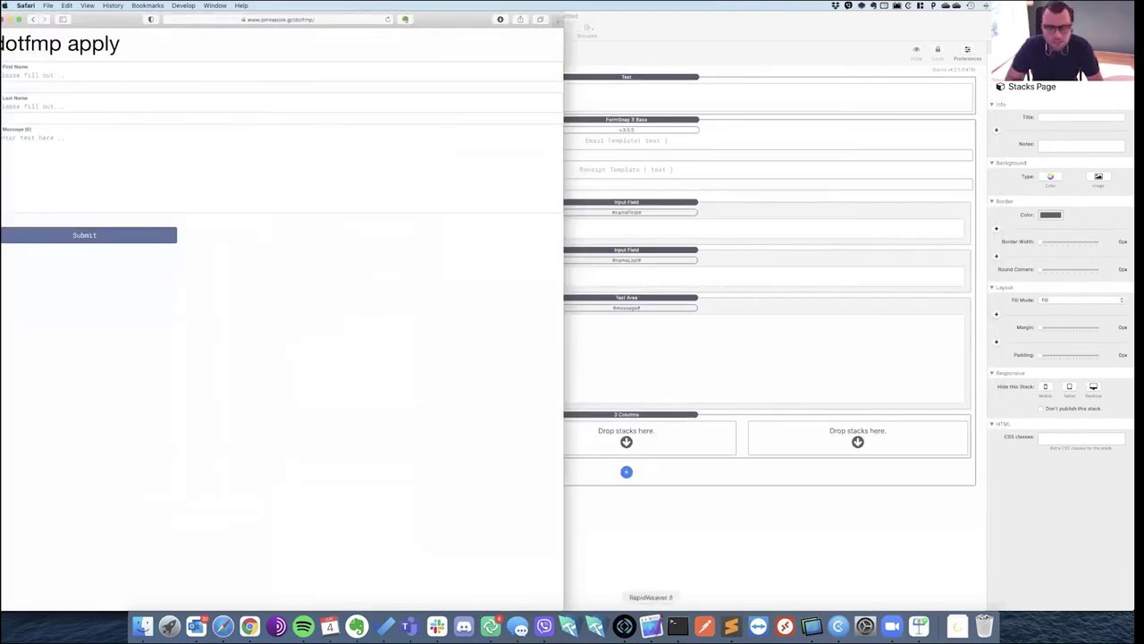
{"action": "left_click", "coordinate": [624, 626]}
{"action": "left_click_drag", "start_coordinate": [649, 156], "coordinate": [814, 158]}
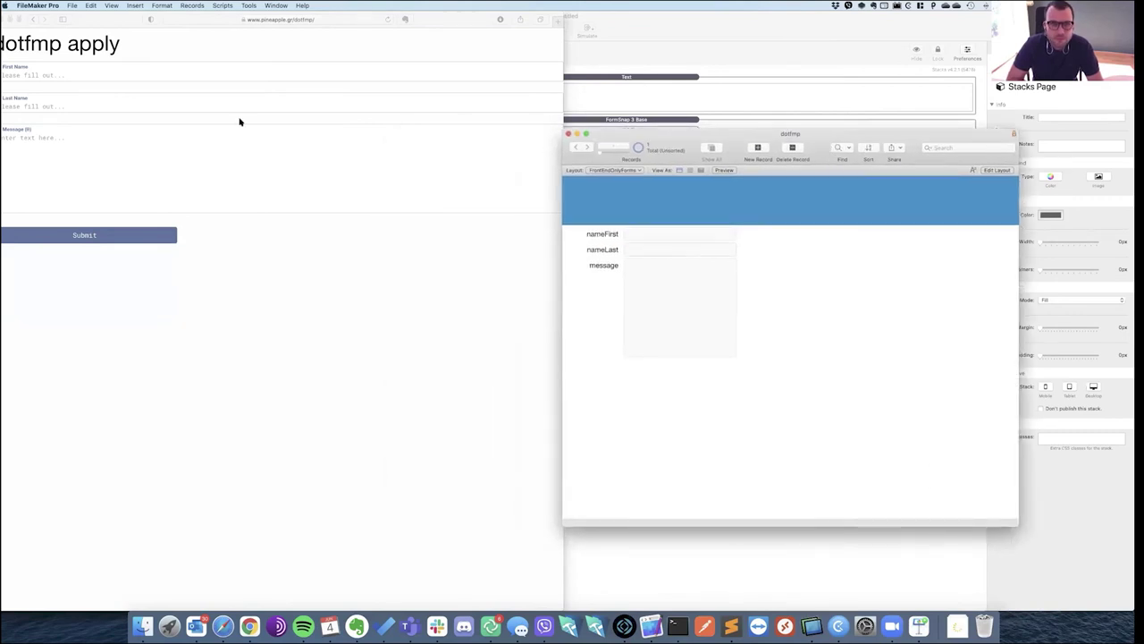
Submit the form with a sample first and last name and 'My message', then dismiss Success.
{"action": "left_click", "coordinate": [73, 74]}
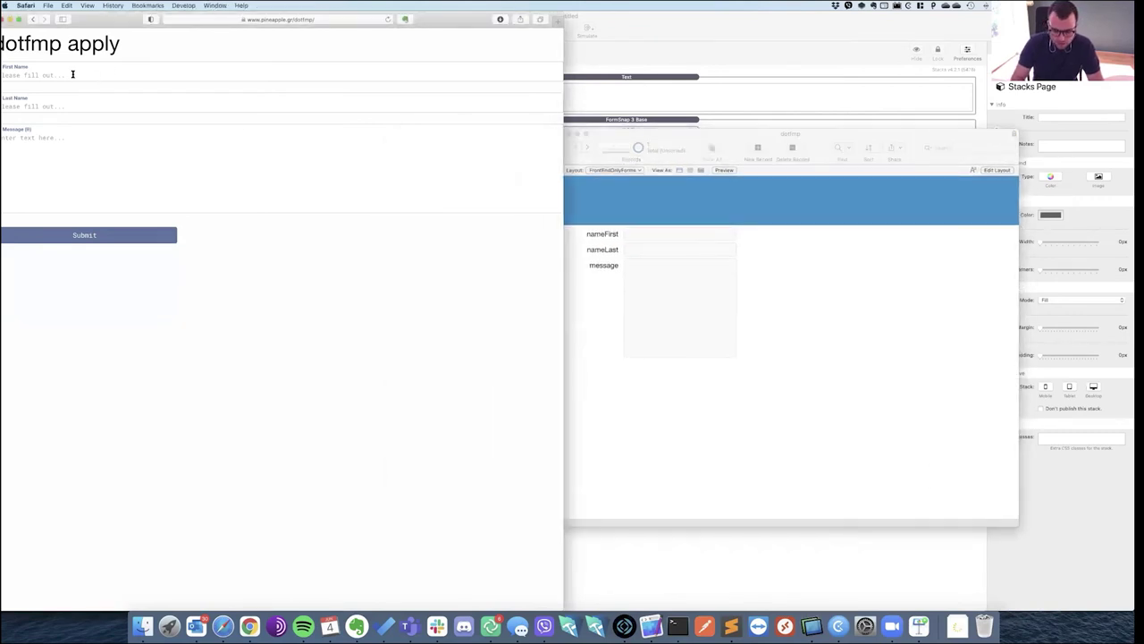
{"action": "type", "text": "John"}
{"action": "key", "text": "Tab"}
{"action": "type", "text": "Appleseed"}
{"action": "key", "text": "Tab"}
{"action": "type", "text": "My message"}
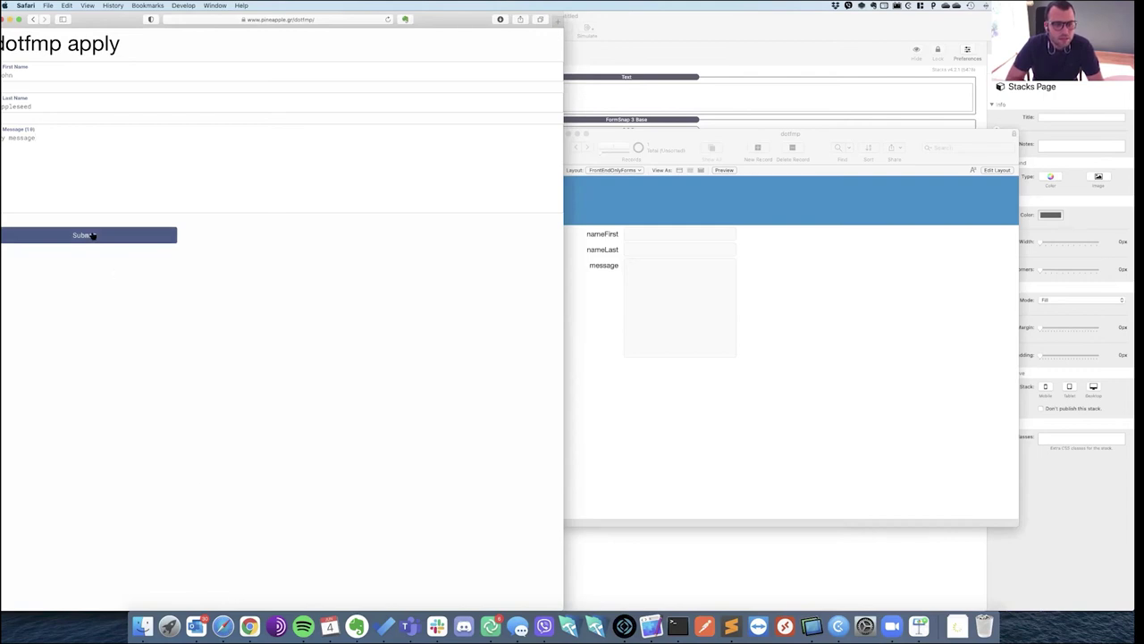
{"action": "left_click", "coordinate": [92, 235]}
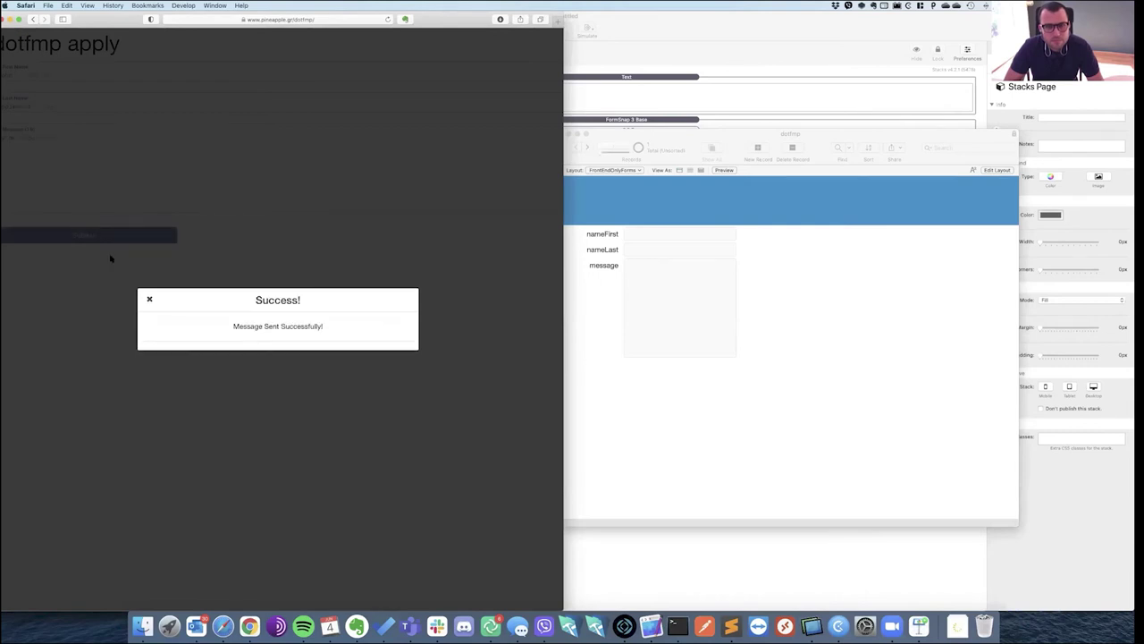
{"action": "left_click", "coordinate": [151, 301]}
Bring the dotfmp database window forward beside the form and move it up and left.
{"action": "left_click", "coordinate": [559, 388]}
{"action": "left_click", "coordinate": [203, 308]}
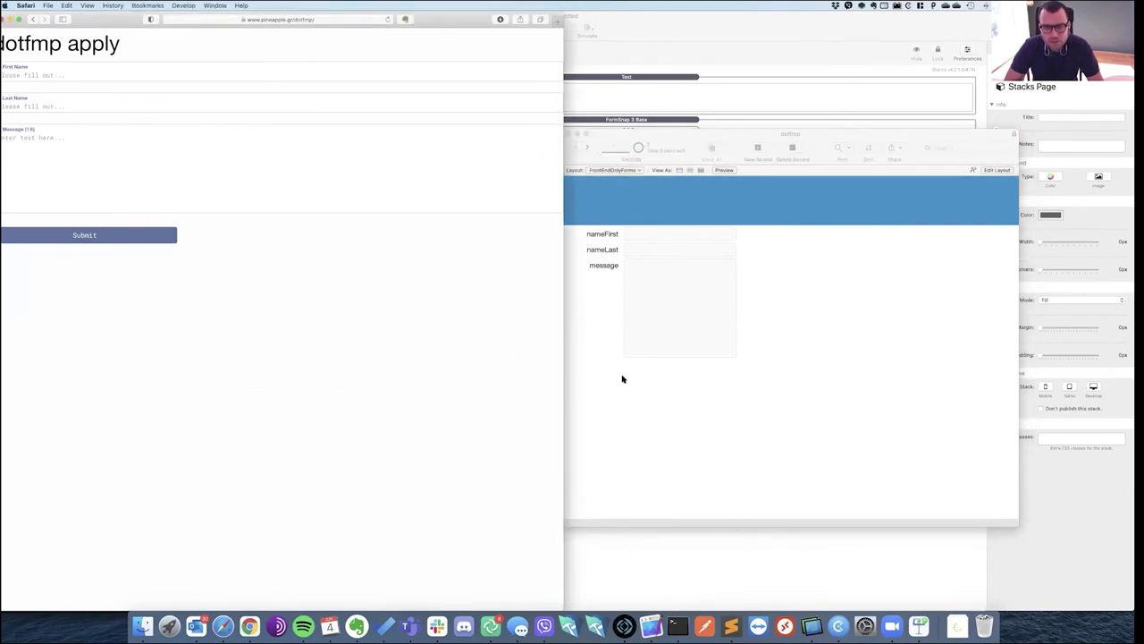
{"action": "left_click", "coordinate": [667, 140]}
{"action": "left_click_drag", "start_coordinate": [598, 146], "coordinate": [481, 135]}
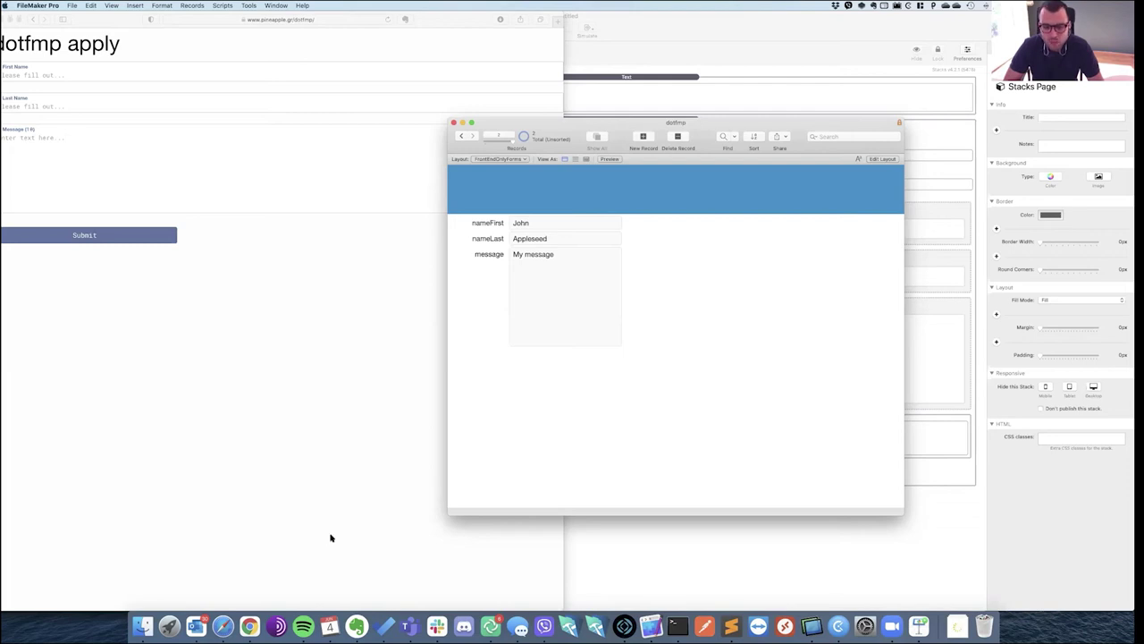
Return to the web form, then switch to the Keynote presentation.
{"action": "left_click", "coordinate": [253, 423]}
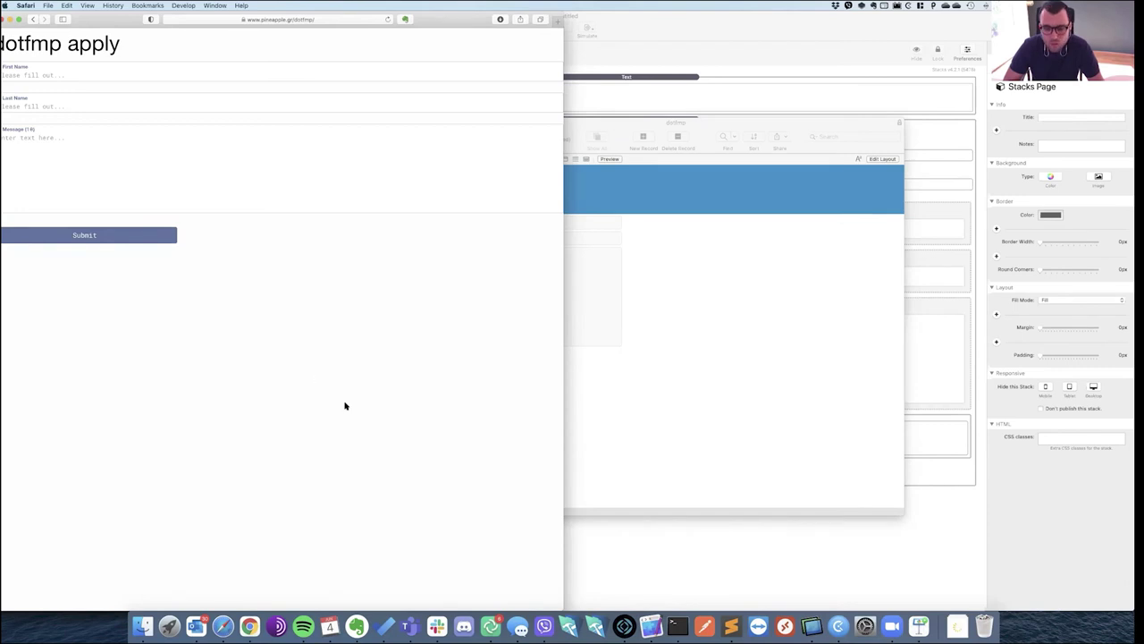
{"action": "left_click", "coordinate": [921, 630]}
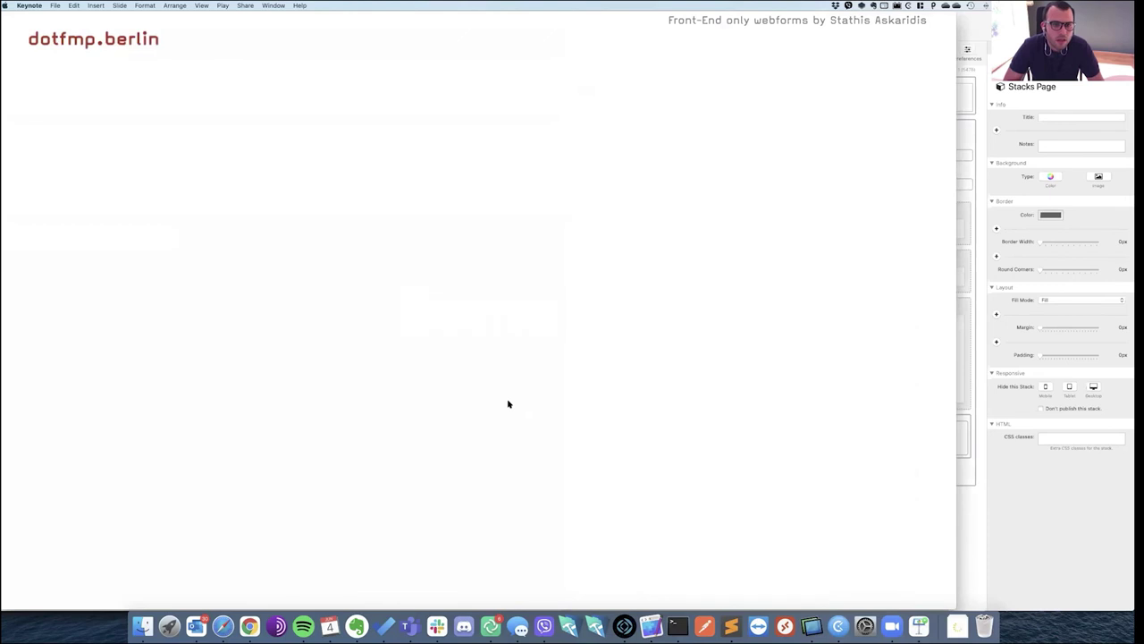
Reveal the RapidWeaver, Stacks plugin, FormSnap stack and Integromat bullets on the Resources slide.
{"action": "left_click", "coordinate": [508, 404]}
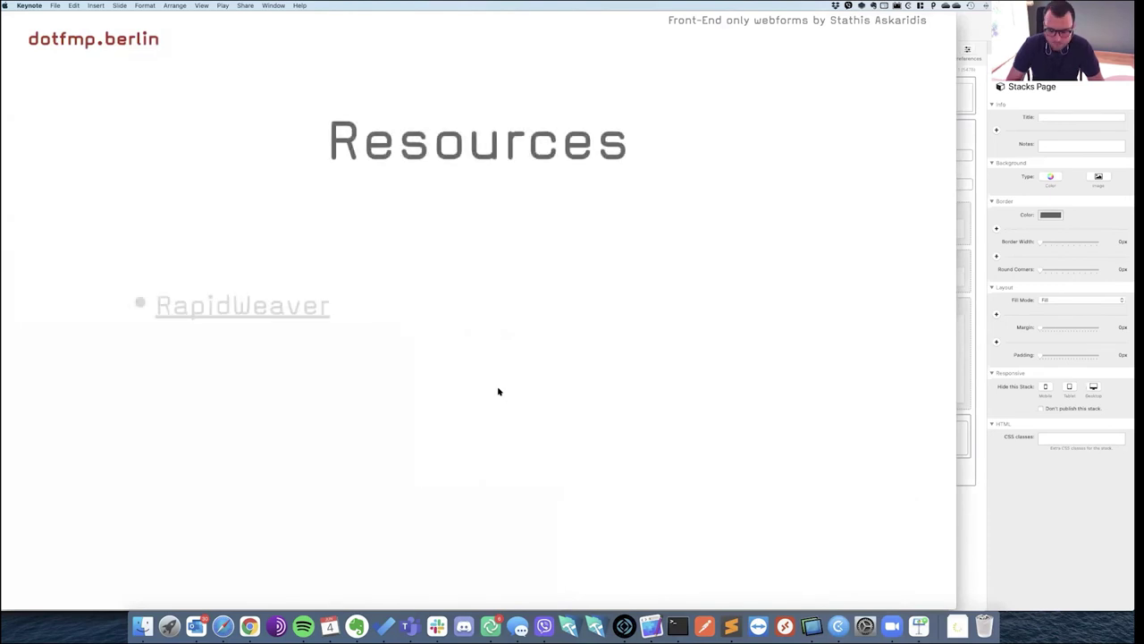
{"action": "left_click", "coordinate": [524, 393]}
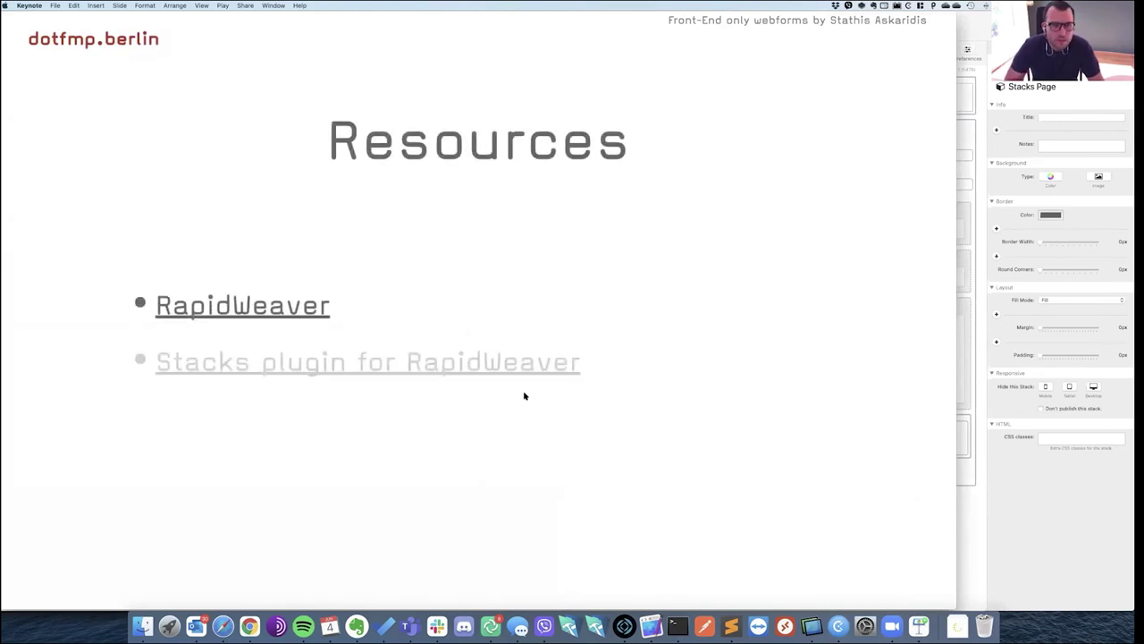
{"action": "left_click", "coordinate": [530, 395]}
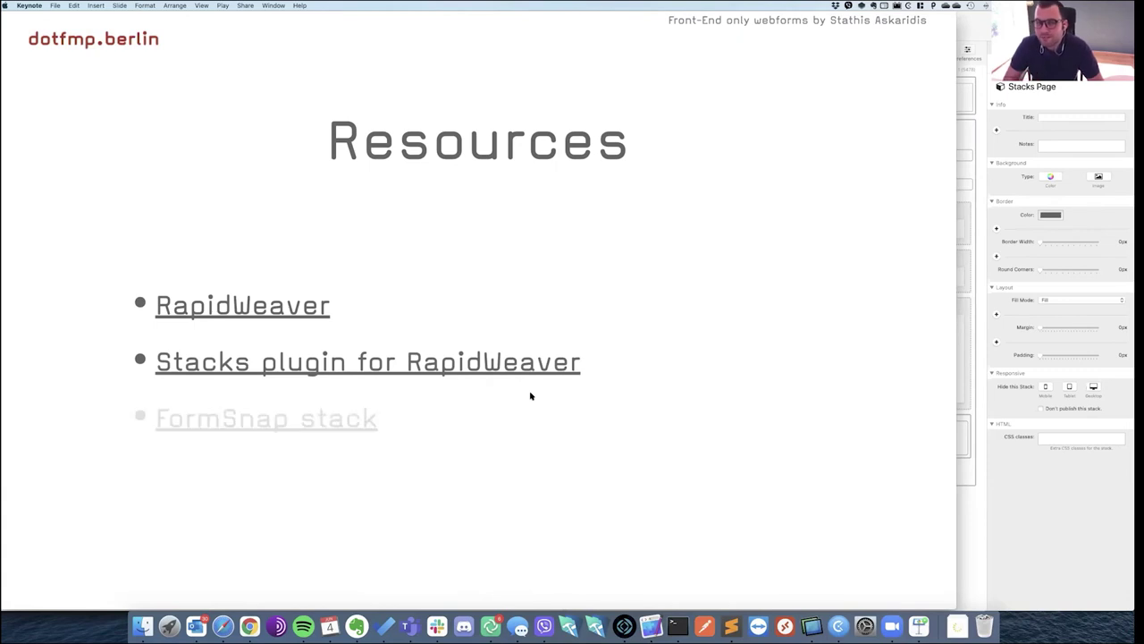
{"action": "left_click", "coordinate": [530, 395]}
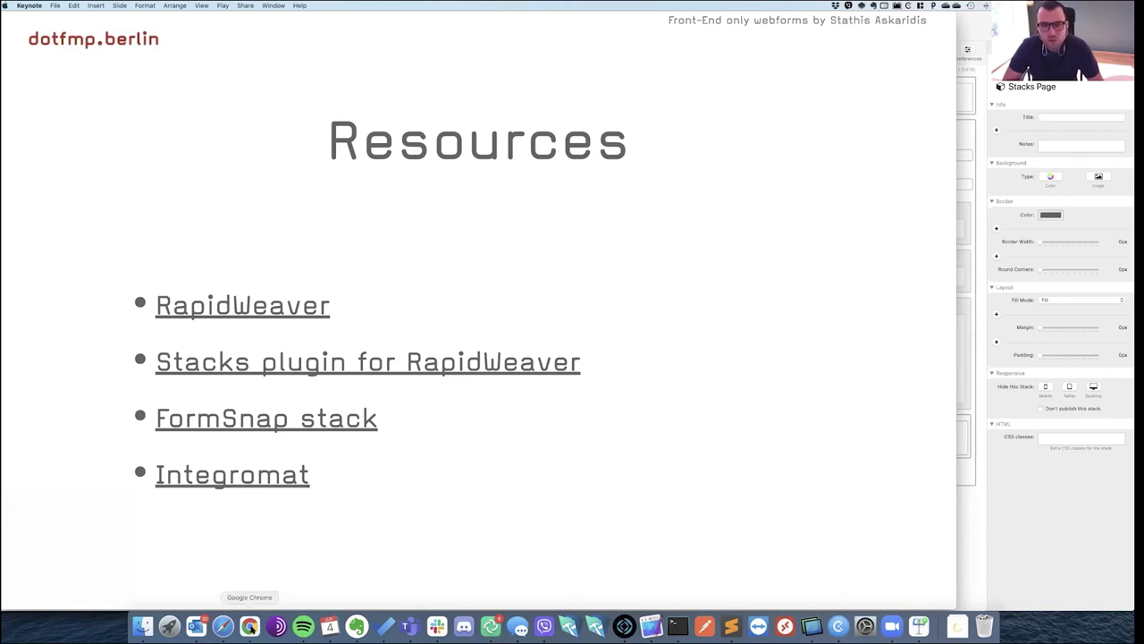
{"action": "left_click", "coordinate": [250, 625]}
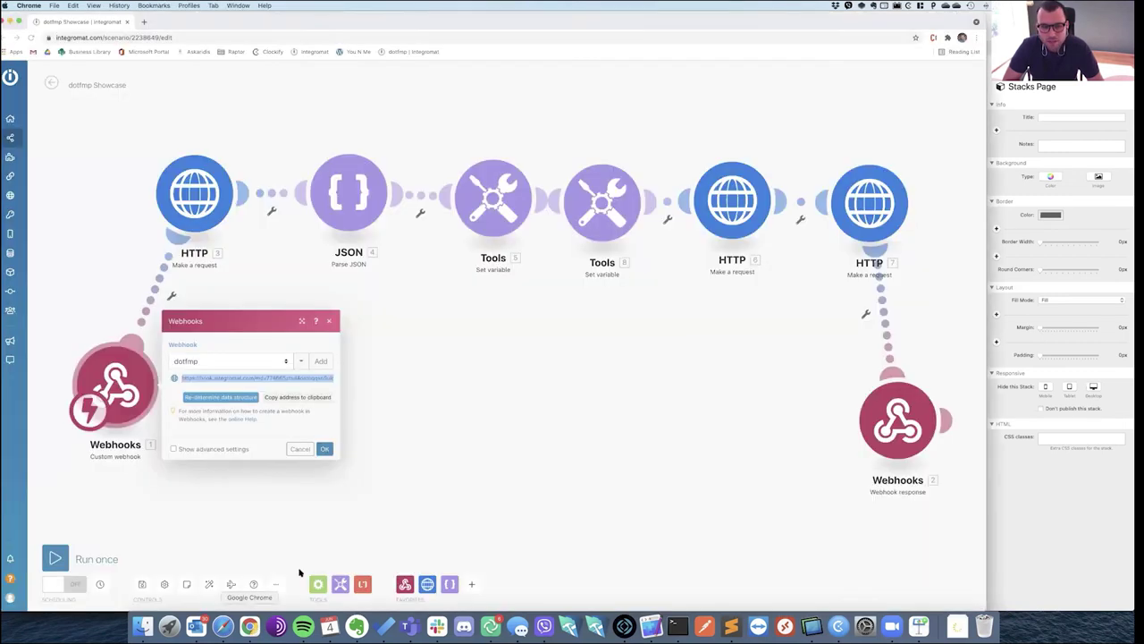
Cancel the dotfmp webhook settings and open Integromat's All scenarios list.
{"action": "left_click", "coordinate": [300, 452]}
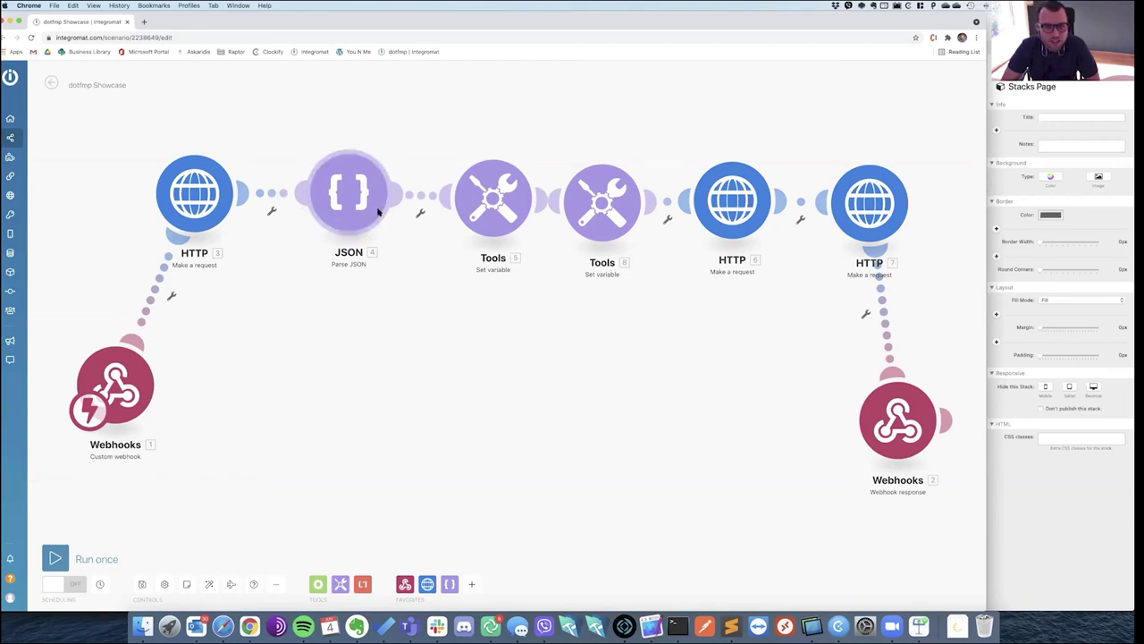
{"action": "mouse_move", "coordinate": [31, 127]}
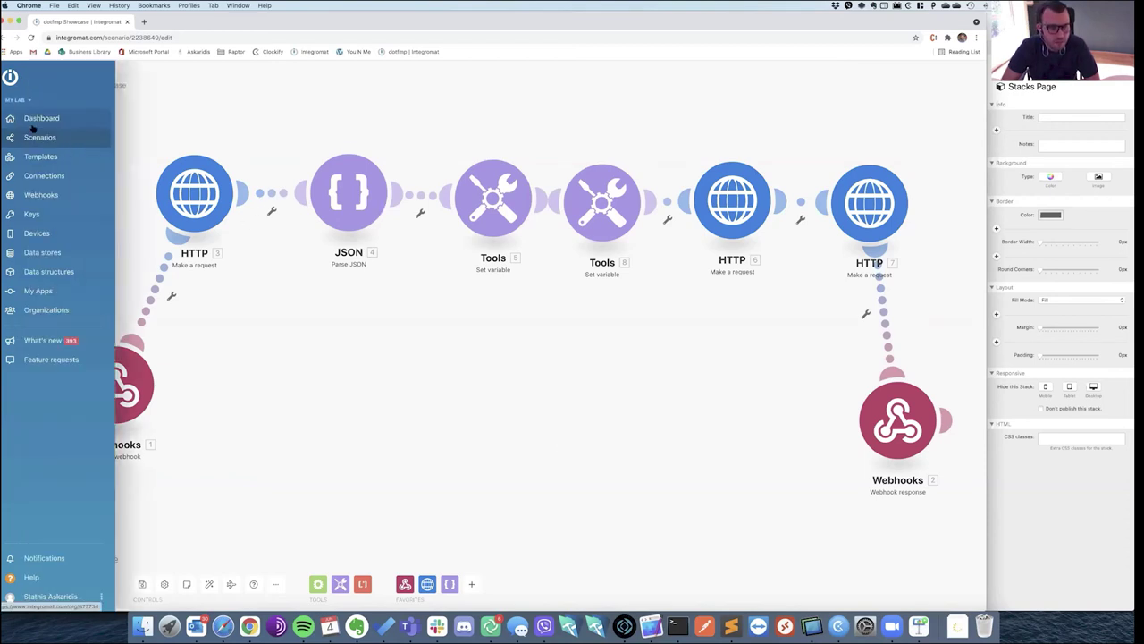
{"action": "left_click", "coordinate": [39, 136]}
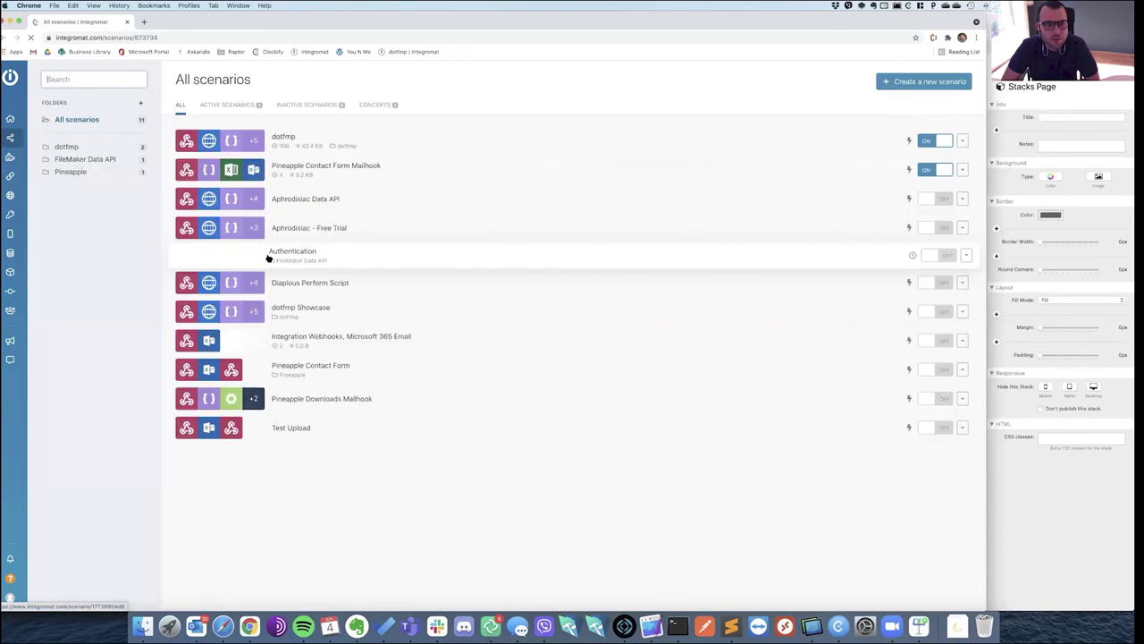
Open the dotfmp scenario, run it once, and switch to the dotfmp apply form.
{"action": "left_click", "coordinate": [309, 143]}
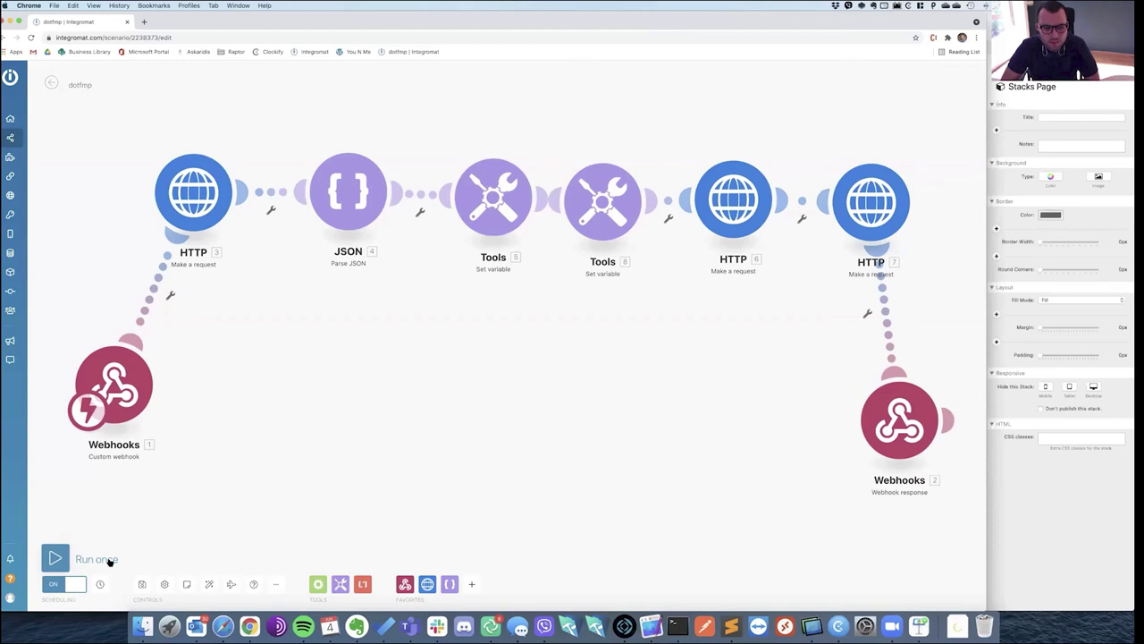
{"action": "left_click", "coordinate": [96, 559]}
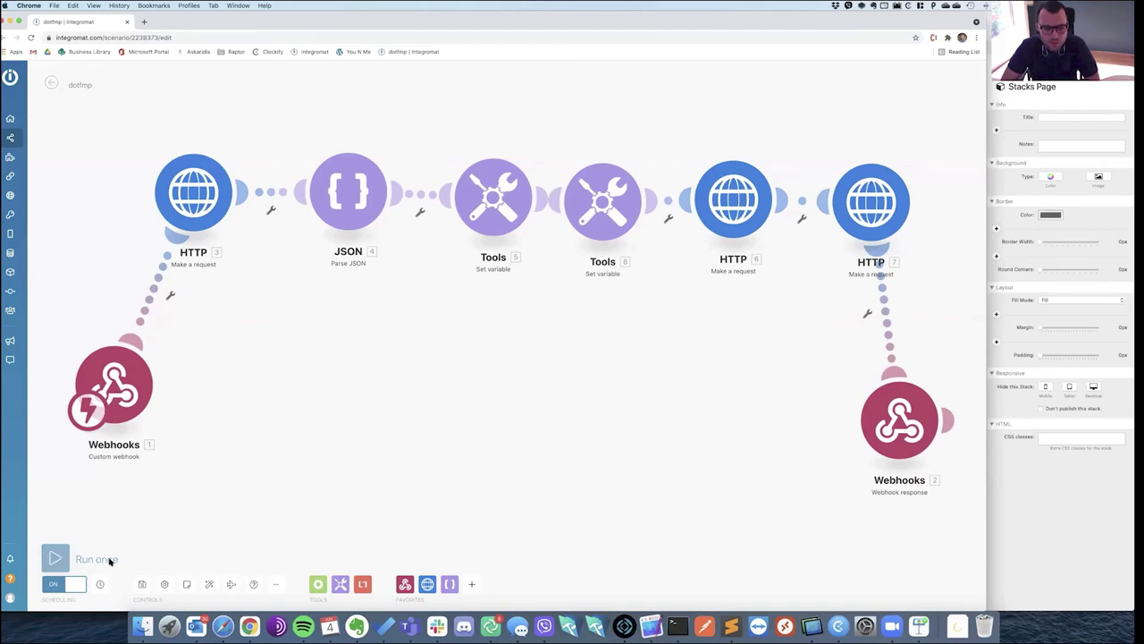
{"action": "key", "text": "super+Tab"}
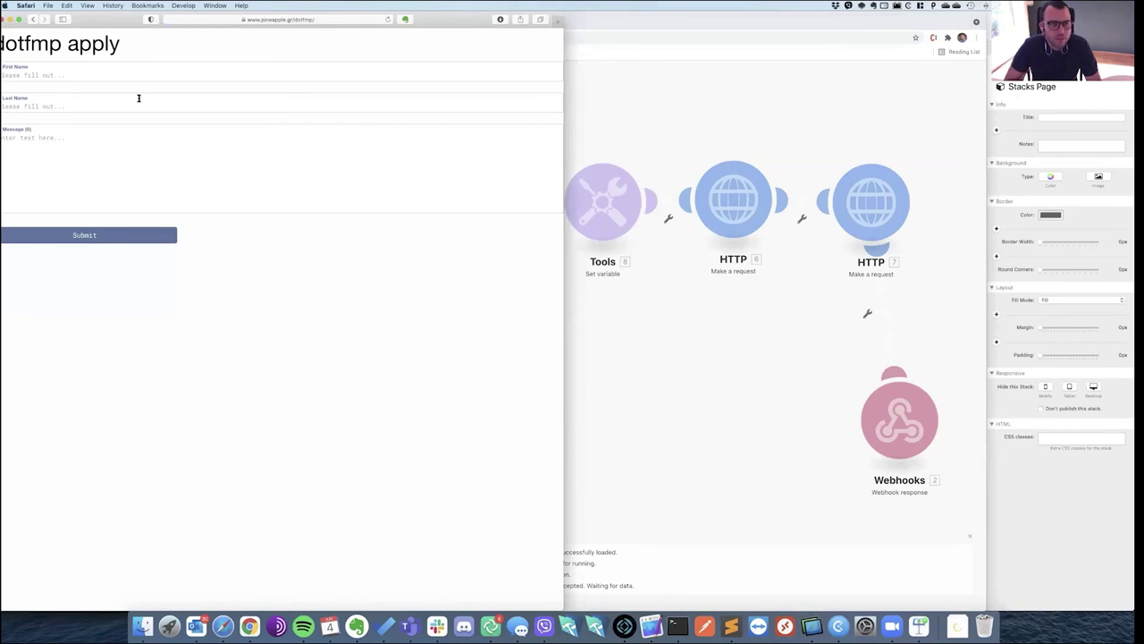
Submit the form with a sample first and last name and 'Hiis message', then return to Chrome.
{"action": "left_click", "coordinate": [48, 73]}
{"action": "type", "text": "Fred"}
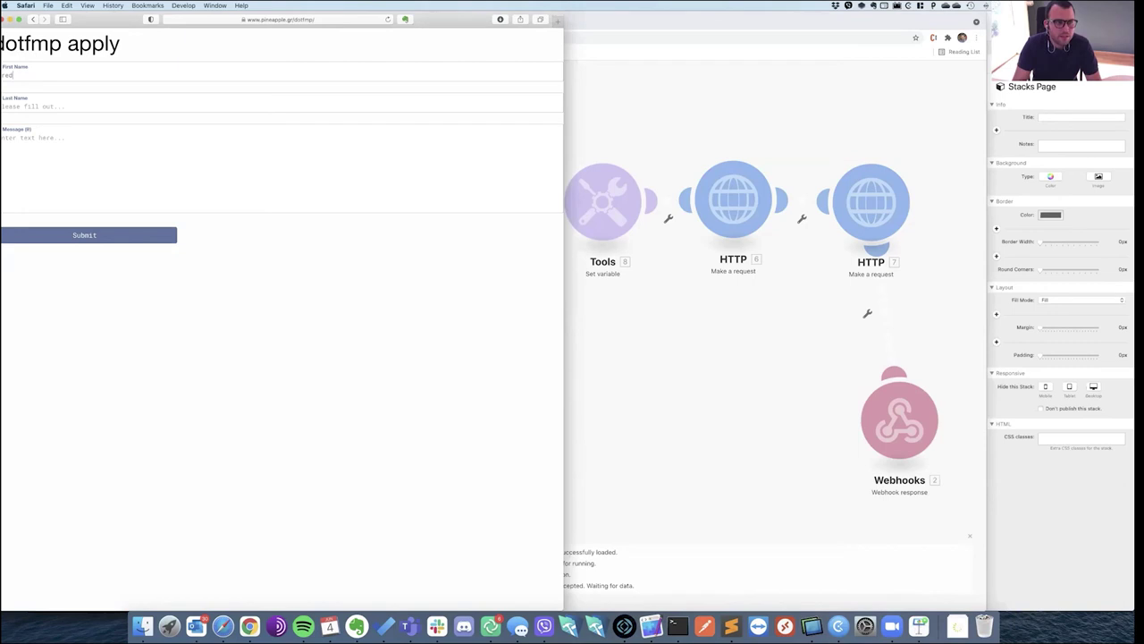
{"action": "key", "text": "Tab"}
{"action": "type", "text": "Flinstone"}
{"action": "key", "text": "Tab"}
{"action": "type", "text": "Hiis message"}
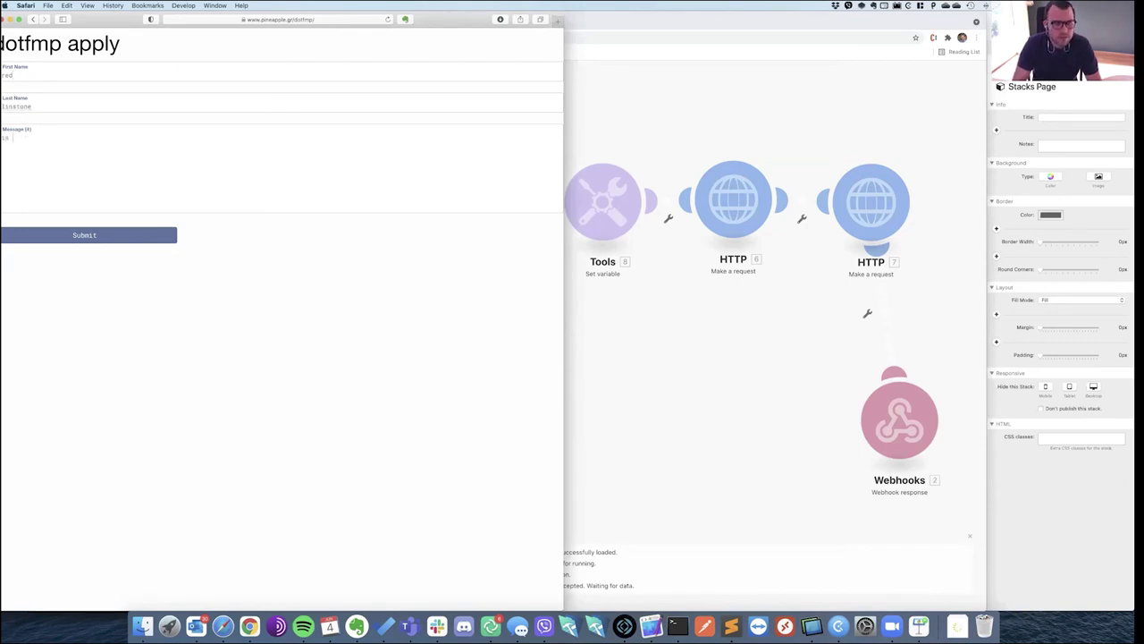
{"action": "left_click", "coordinate": [74, 237]}
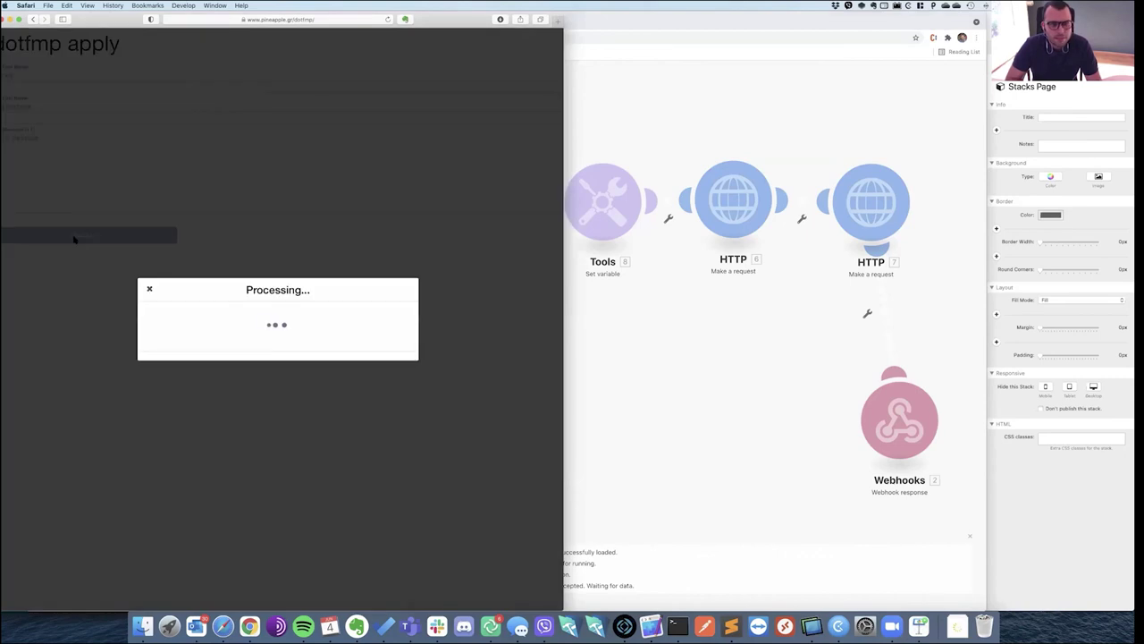
{"action": "left_click", "coordinate": [731, 404]}
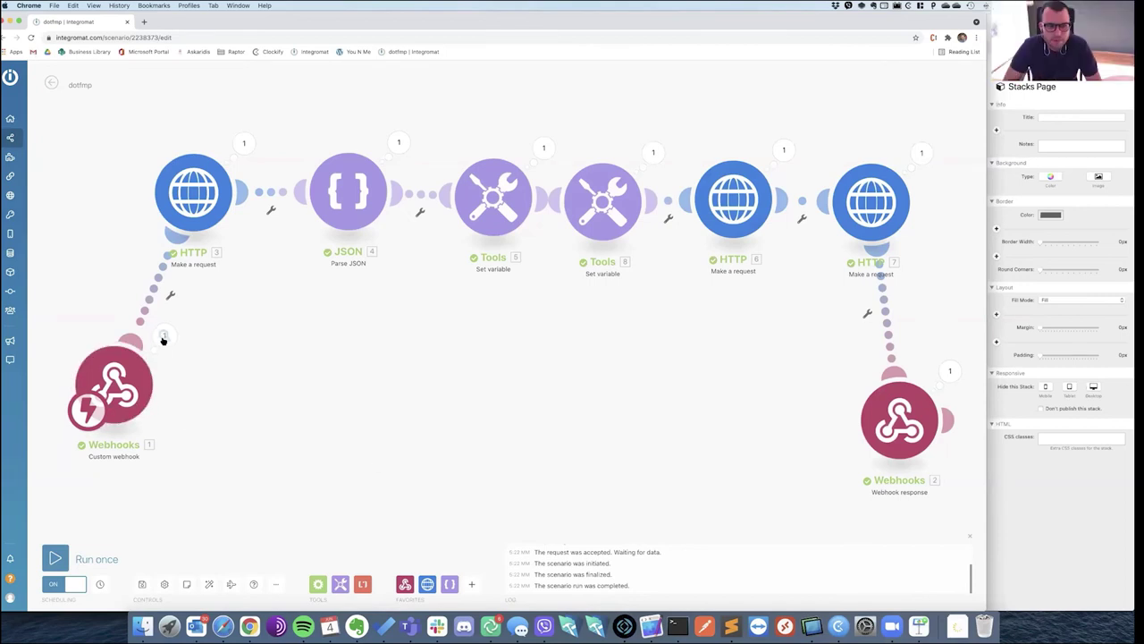
{"action": "left_click", "coordinate": [164, 336]}
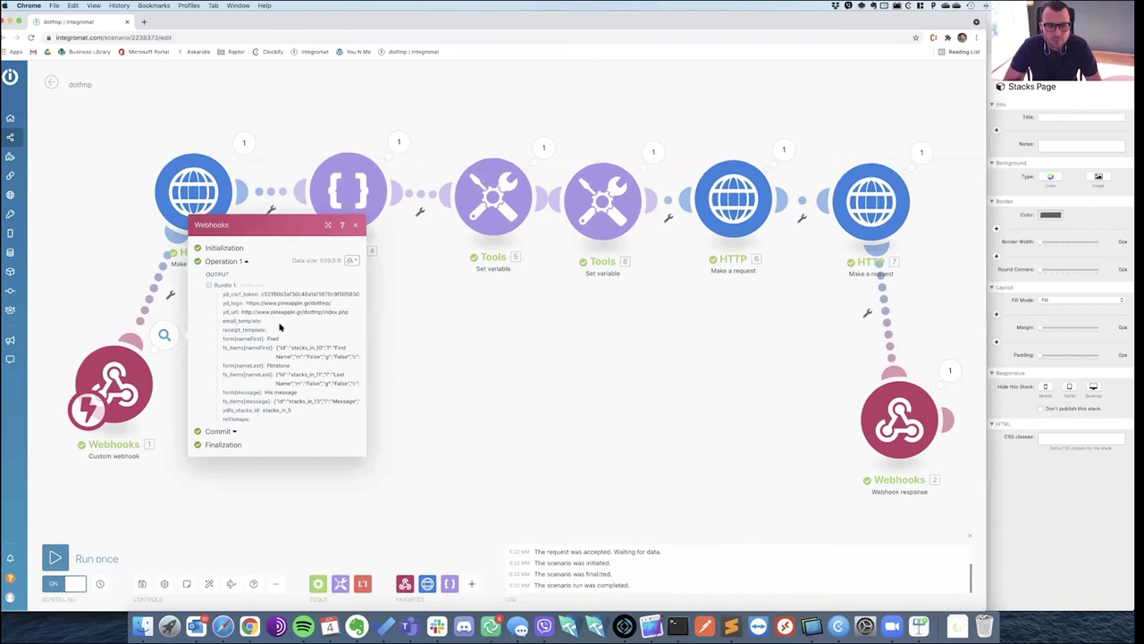
{"action": "left_click", "coordinate": [327, 225]}
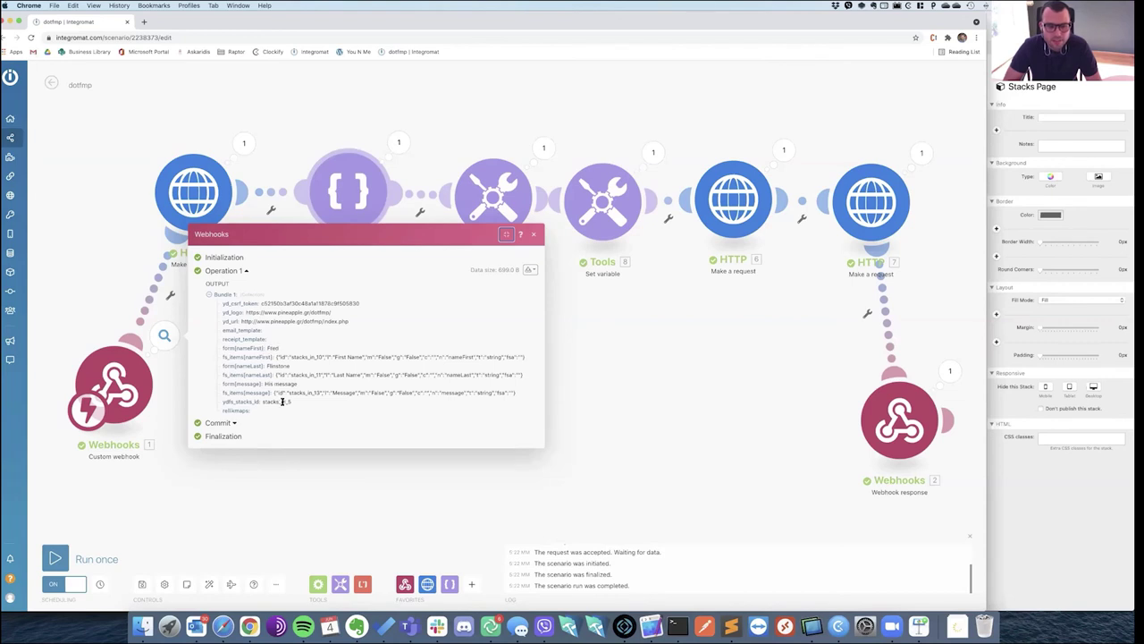
{"action": "left_click", "coordinate": [533, 236]}
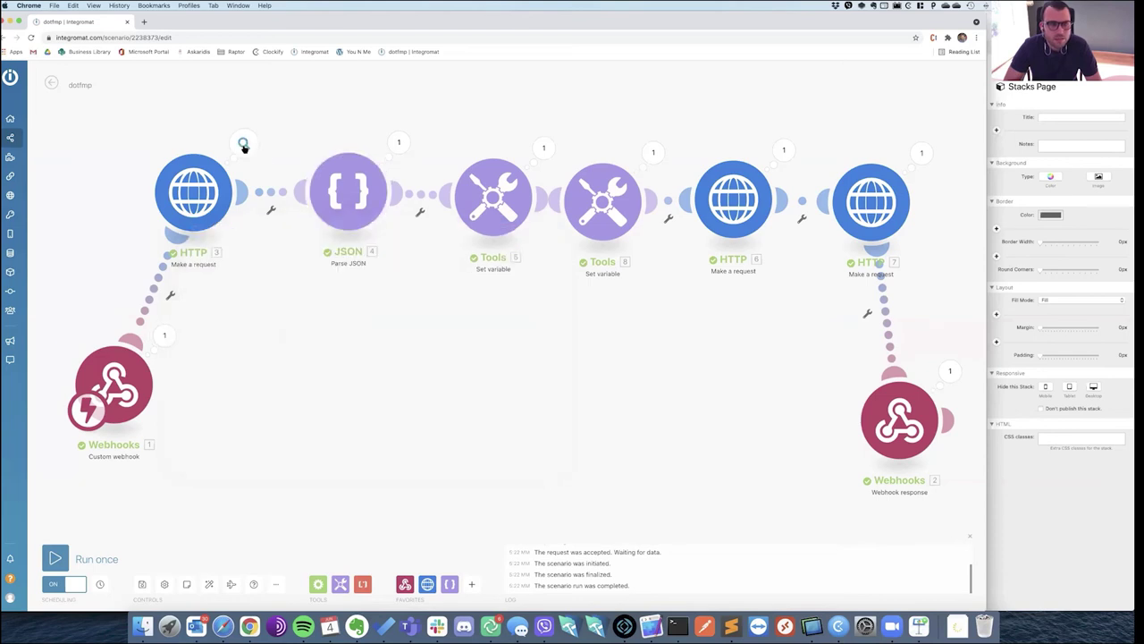
{"action": "left_click", "coordinate": [243, 144]}
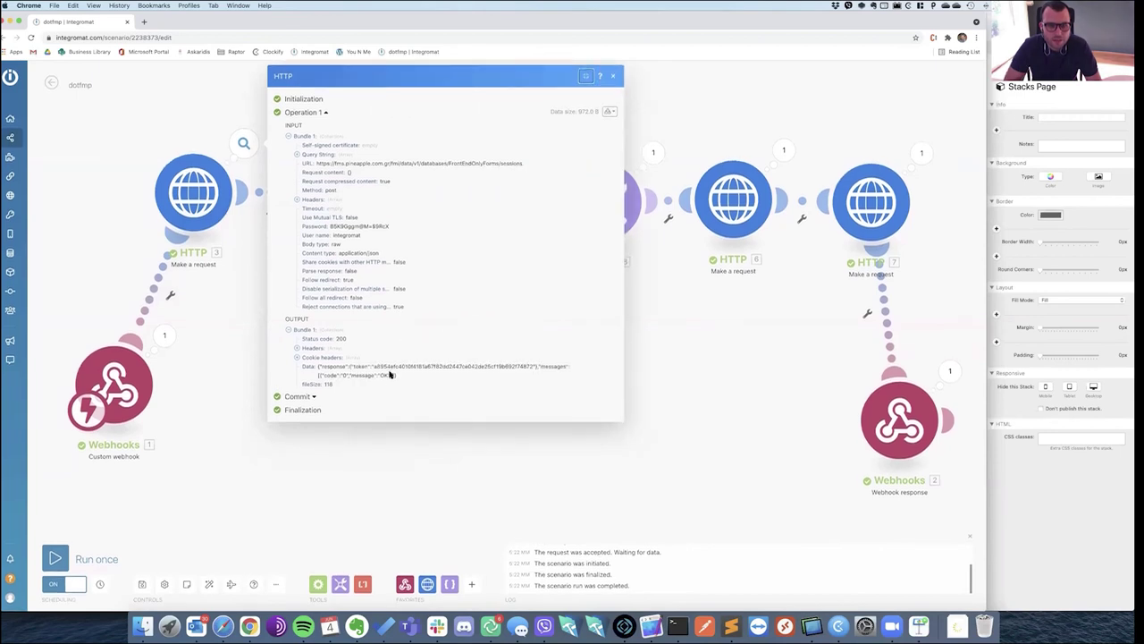
{"action": "left_click", "coordinate": [615, 79]}
{"action": "left_click", "coordinate": [401, 142]}
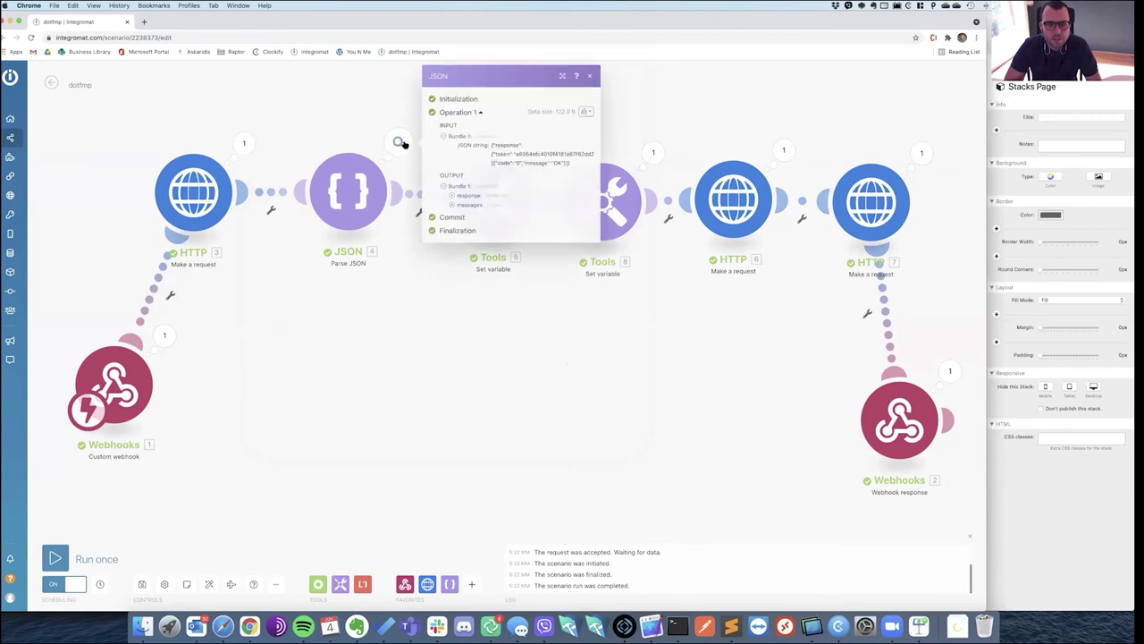
{"action": "left_click", "coordinate": [589, 75]}
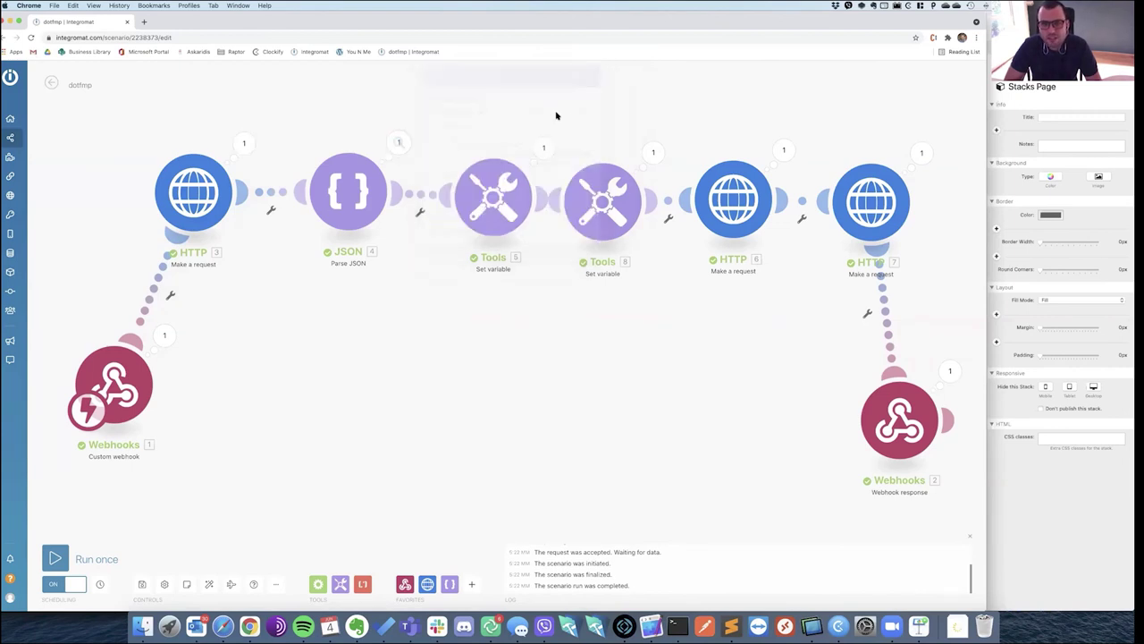
{"action": "left_click", "coordinate": [544, 147]}
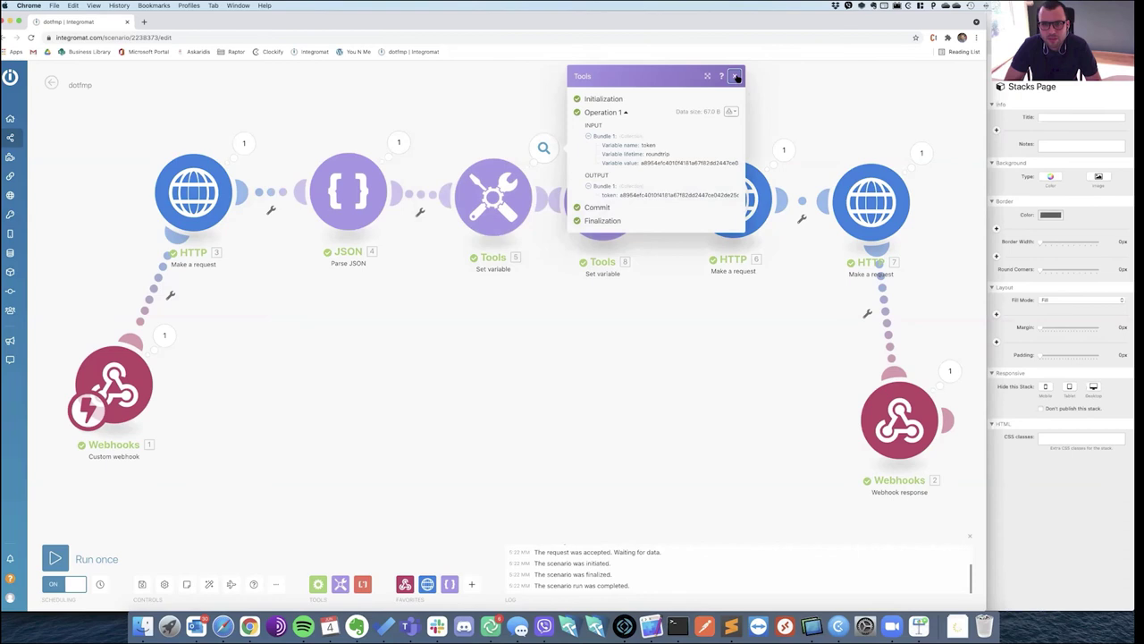
{"action": "left_click", "coordinate": [653, 154]}
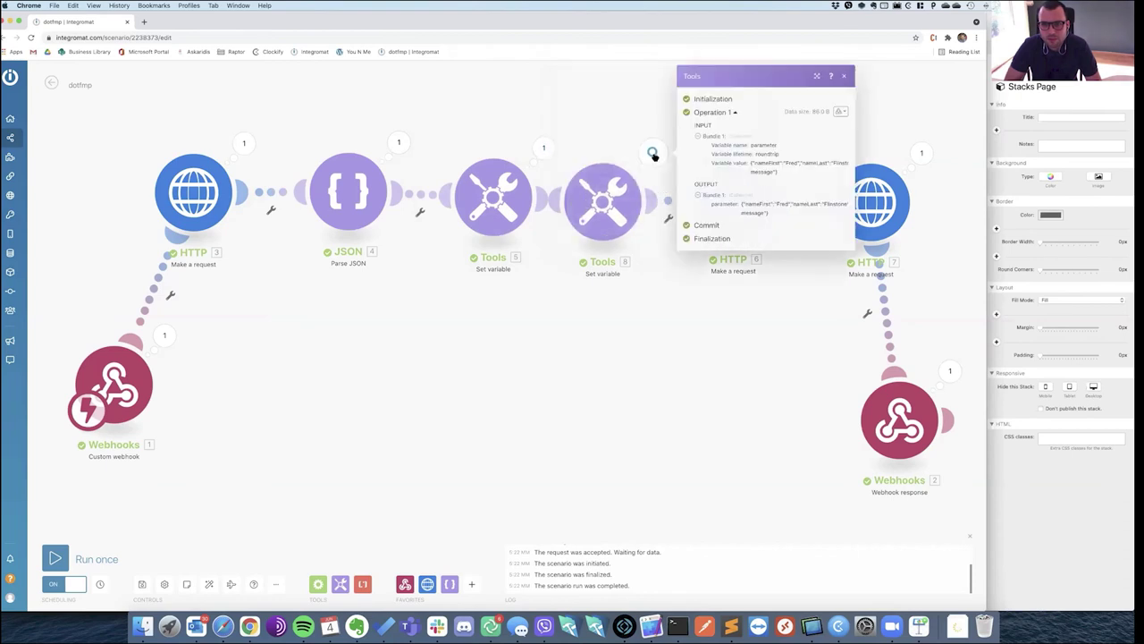
{"action": "left_click", "coordinate": [843, 76]}
{"action": "left_click", "coordinate": [782, 152]}
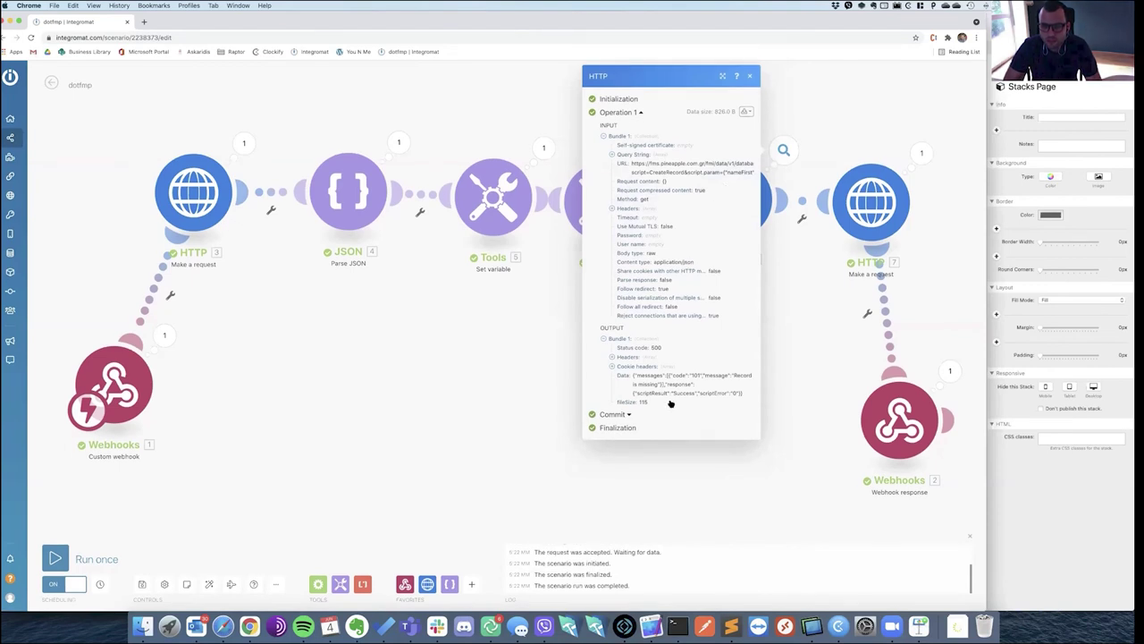
{"action": "left_click", "coordinate": [611, 368]}
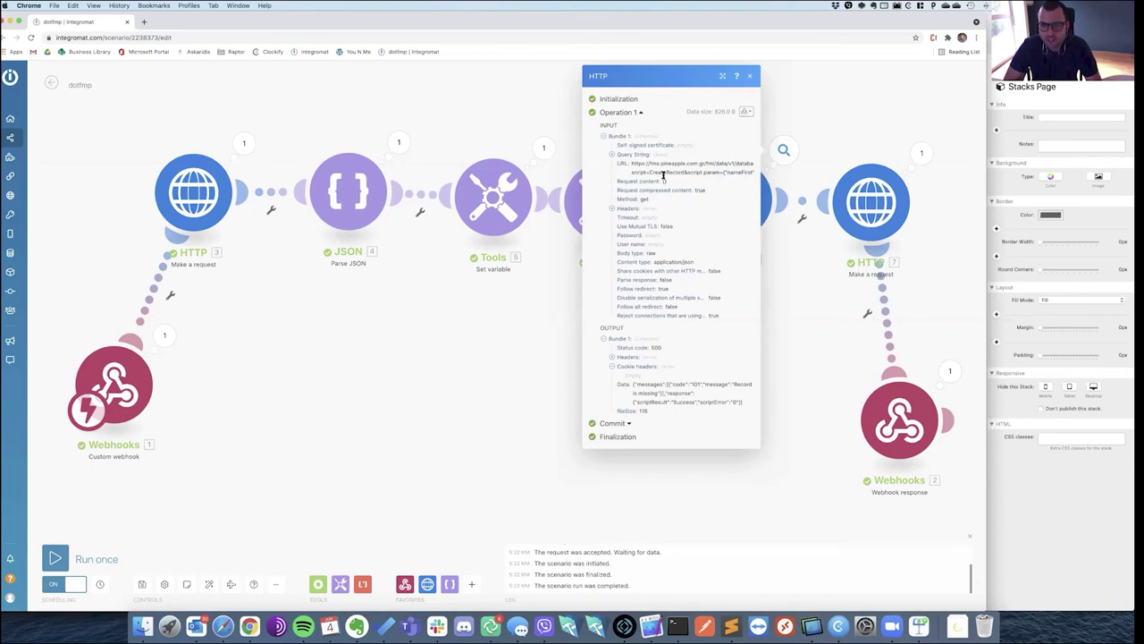
{"action": "left_click", "coordinate": [751, 77]}
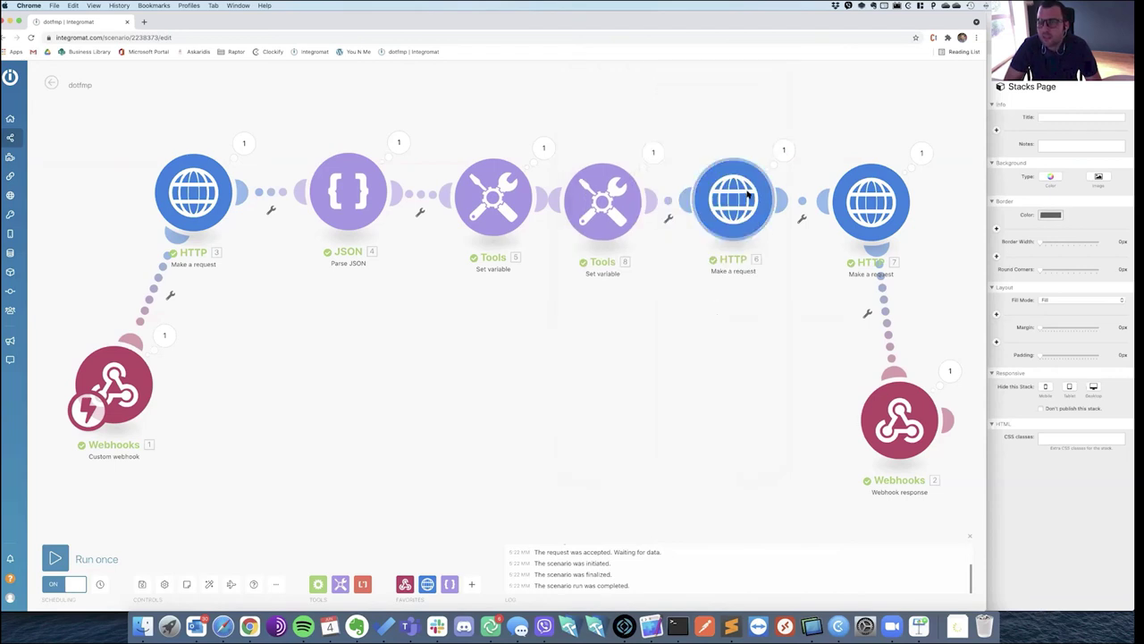
Review HTTP 7's settings and run results and the webhook response, then switch to FileMaker Pro.
{"action": "left_click", "coordinate": [866, 202]}
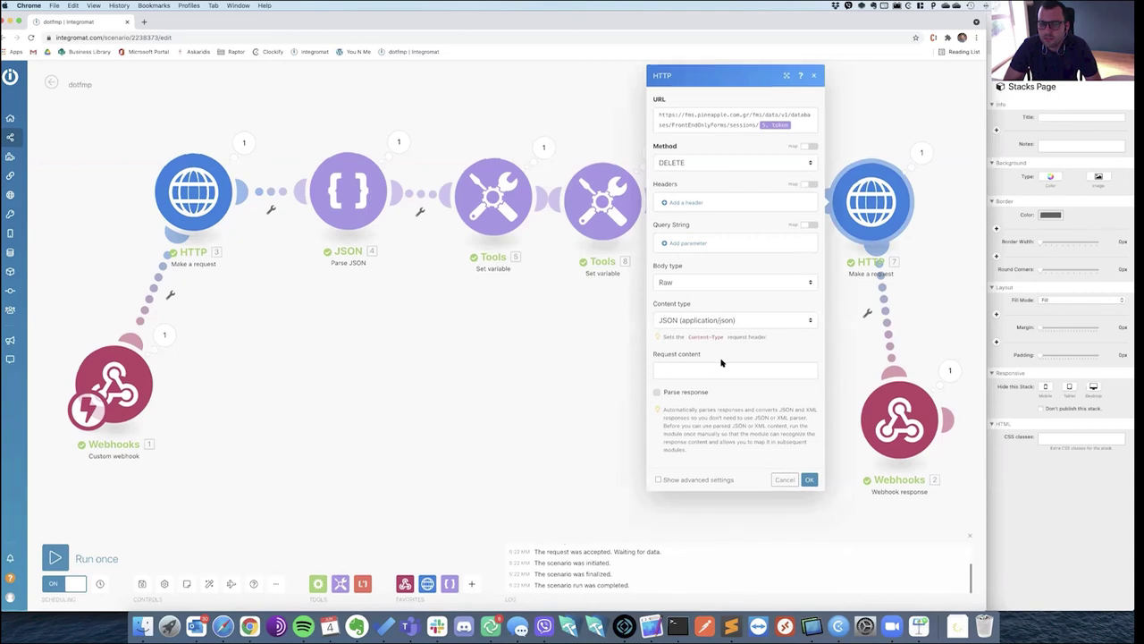
{"action": "left_click", "coordinate": [921, 154]}
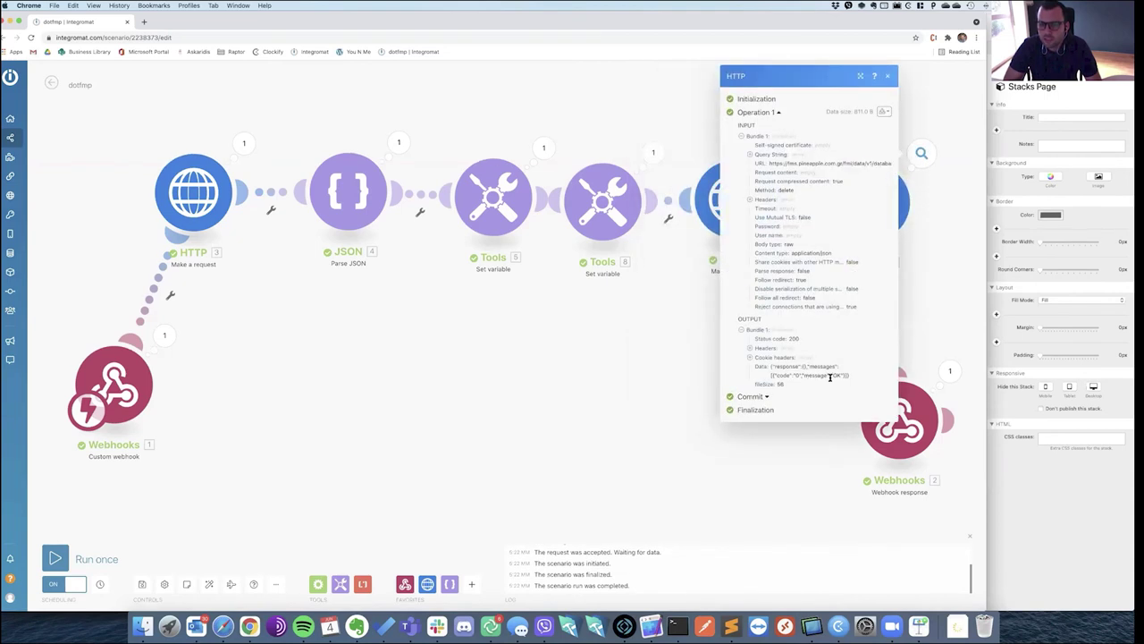
{"action": "left_click", "coordinate": [783, 462]}
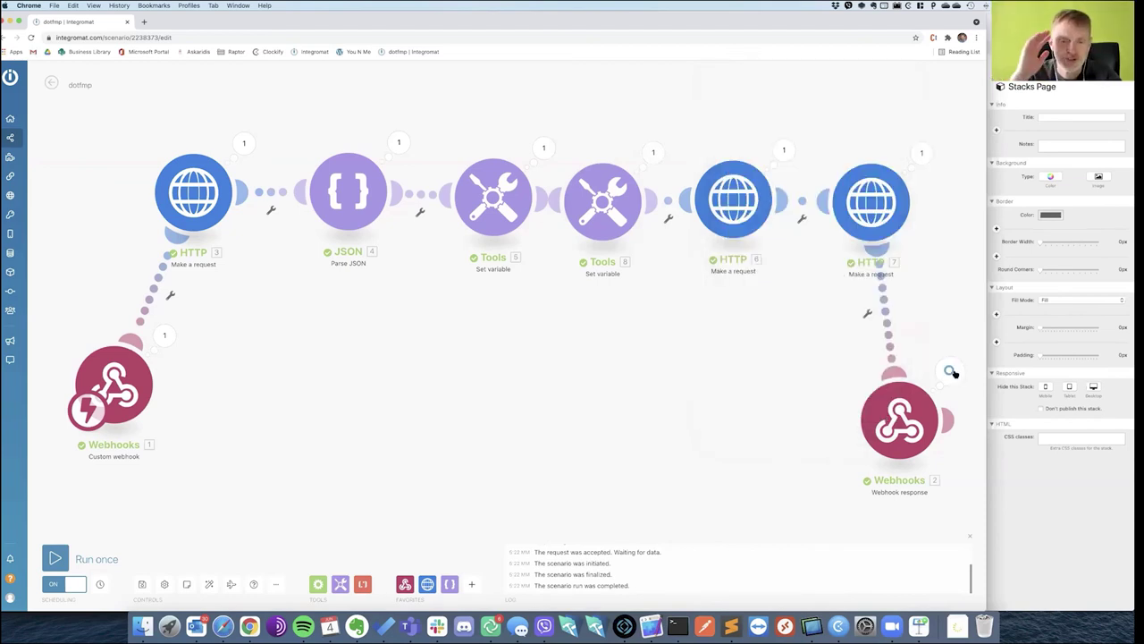
{"action": "left_click", "coordinate": [950, 370]}
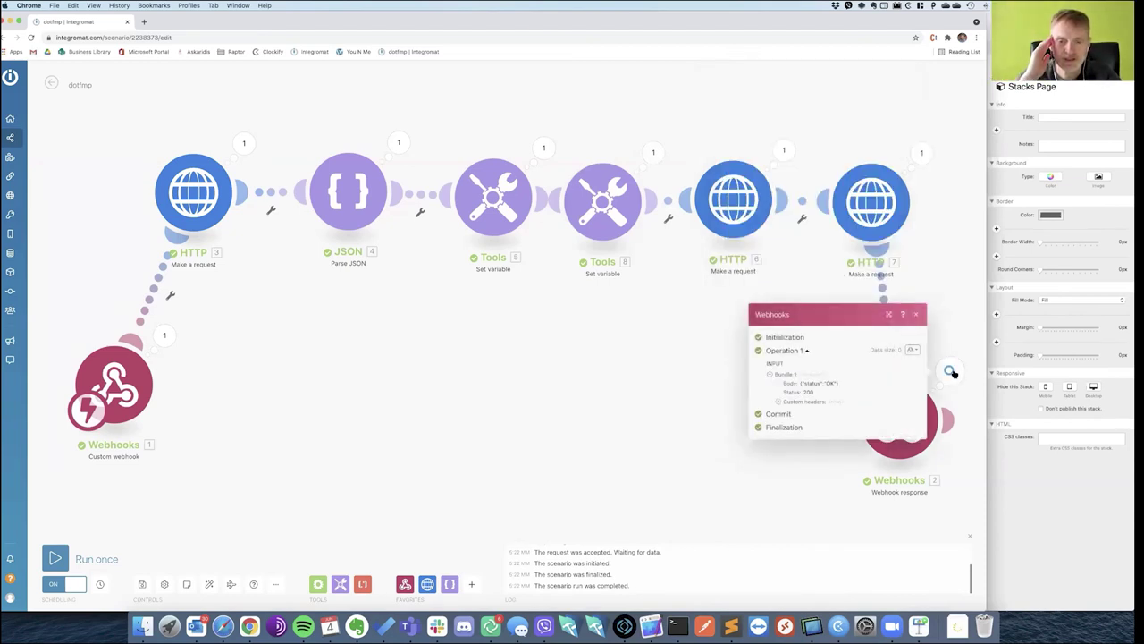
{"action": "left_click", "coordinate": [918, 316]}
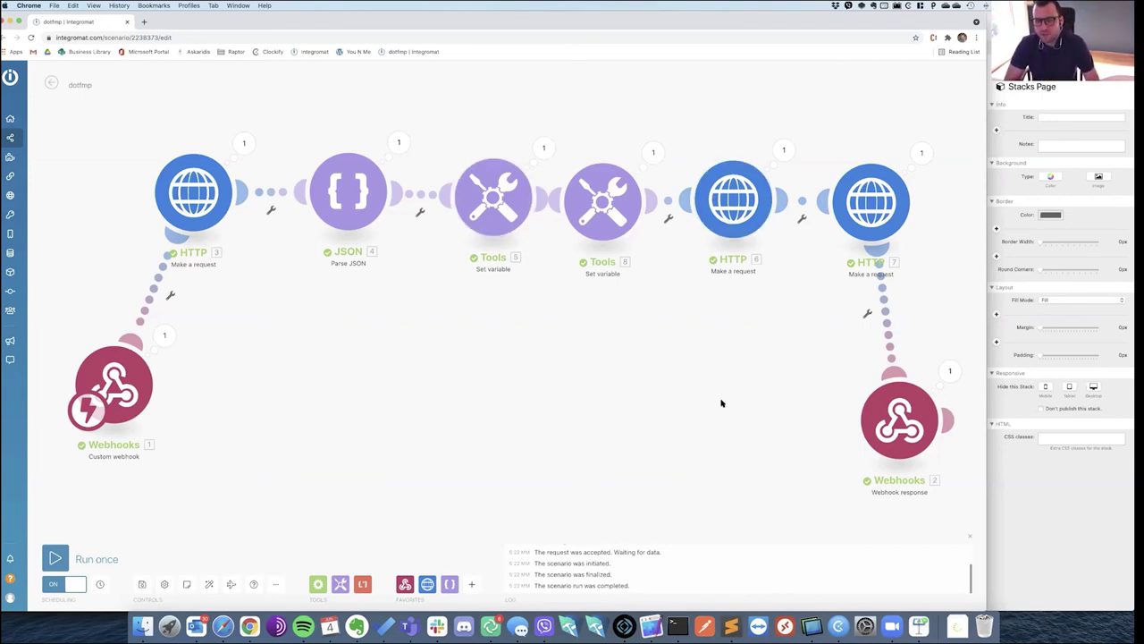
{"action": "left_click", "coordinate": [625, 626]}
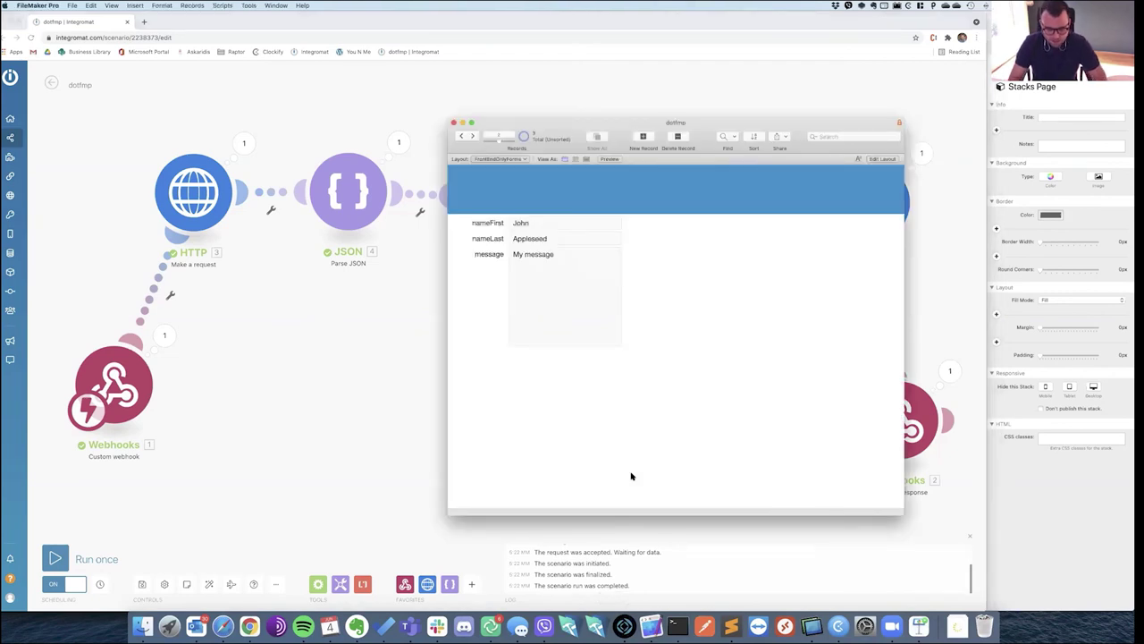
In Manage Security, set and confirm a new password for the integromat account.
{"action": "key", "text": "super+alt+s"}
{"action": "left_click", "coordinate": [482, 145]}
{"action": "left_click", "coordinate": [929, 180]}
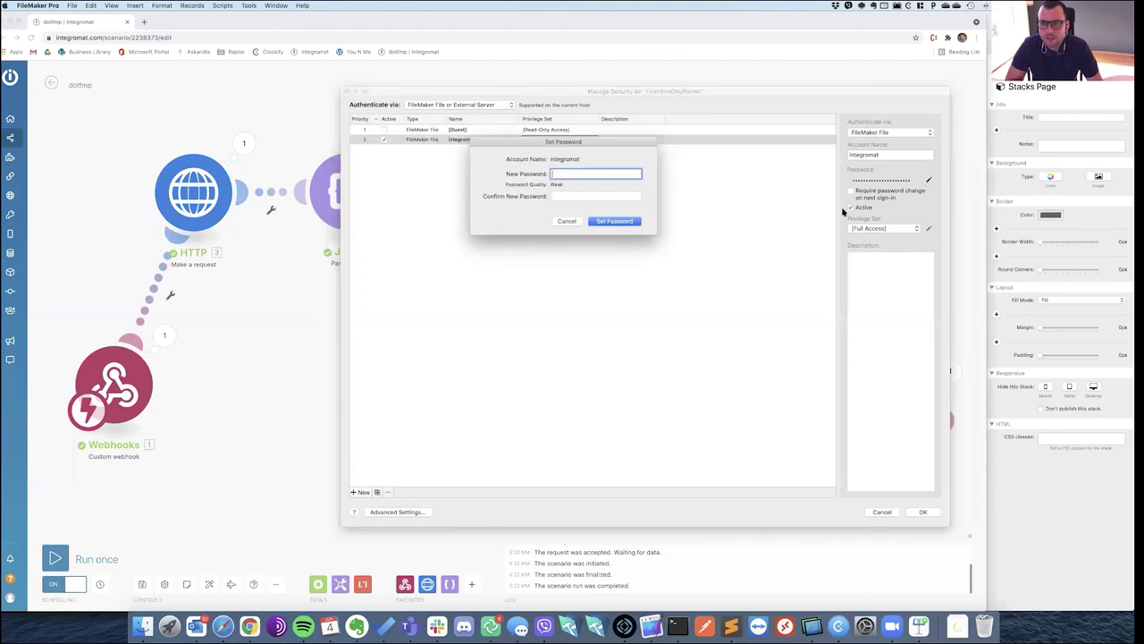
{"action": "type", "text": "integromat"}
{"action": "key", "text": "Tab"}
{"action": "type", "text": "integromat"}
{"action": "key", "text": "Return"}
Confirm the security changes with a full-access account name and password; dismiss the failure alert.
{"action": "left_click", "coordinate": [923, 514]}
{"action": "key", "text": "Tab"}
{"action": "type", "text": "****"}
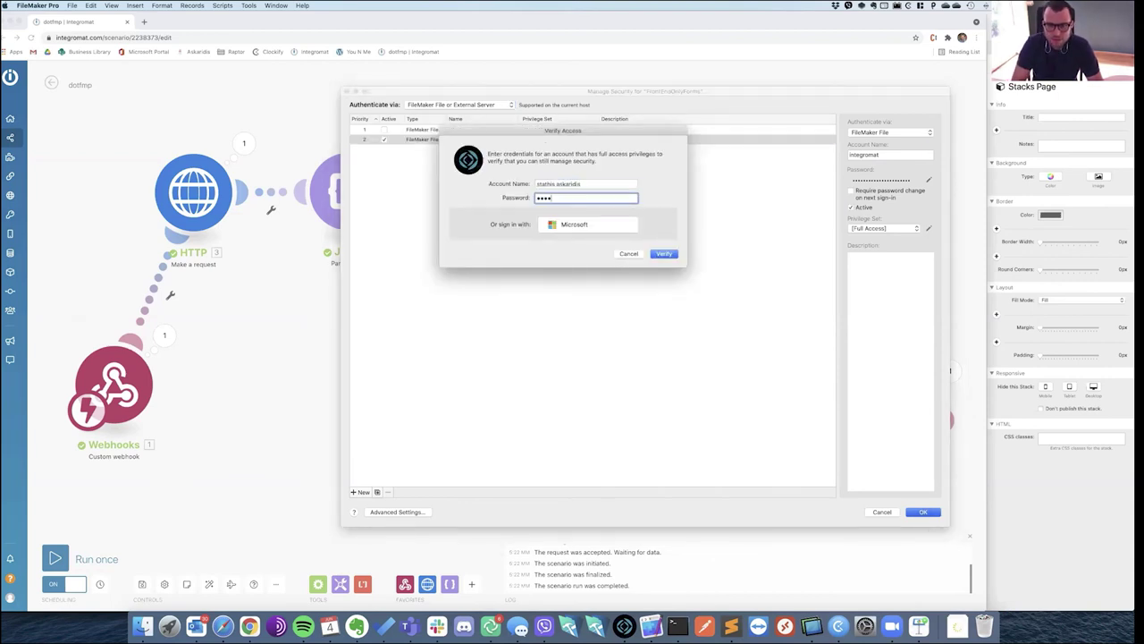
{"action": "key", "text": "Return"}
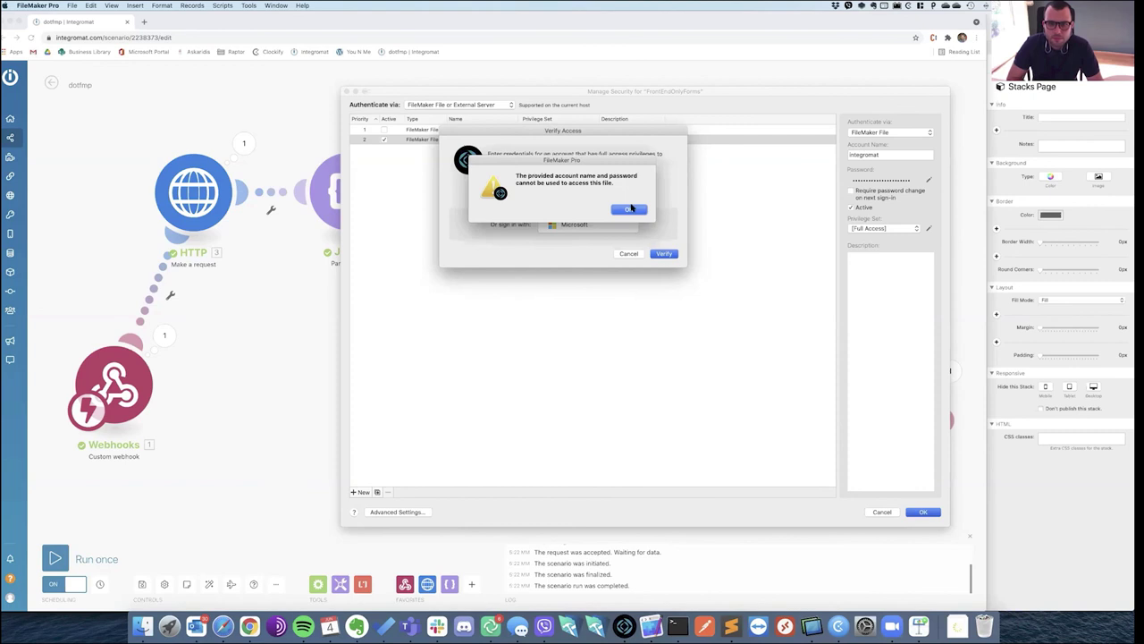
{"action": "left_click", "coordinate": [629, 208]}
Re-authenticate as integromat with its password to apply the changes, then return to Integromat.
{"action": "type", "text": "*"}
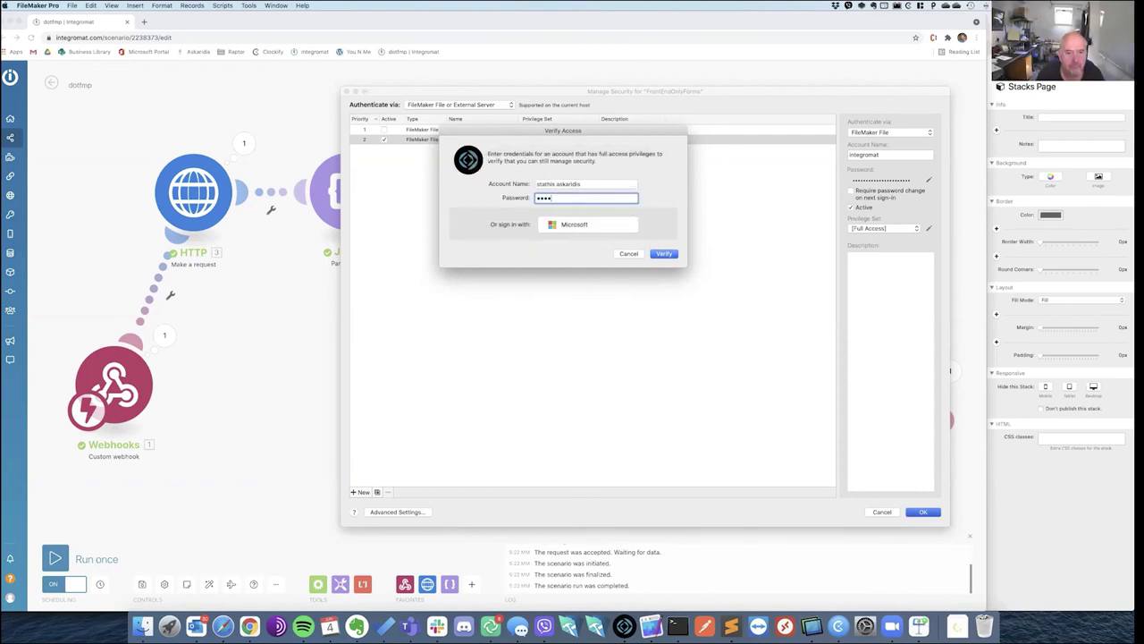
{"action": "key", "text": "shift+Tab"}
{"action": "key", "text": "BackSpace"}
{"action": "type", "text": "integromat"}
{"action": "key", "text": "Tab"}
{"action": "type", "text": "*"}
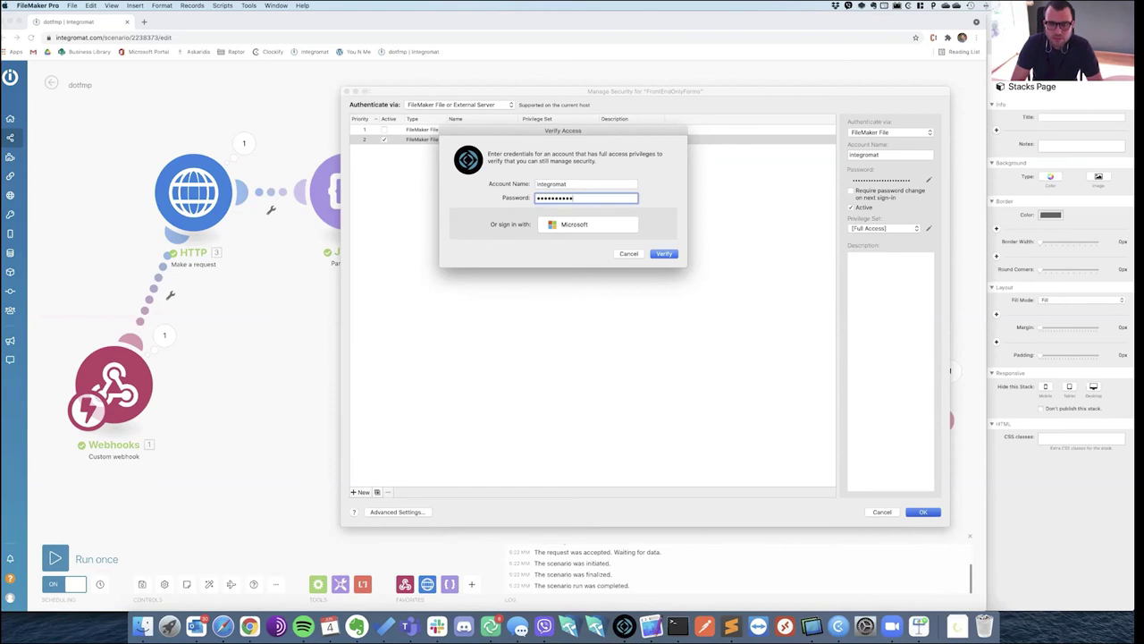
{"action": "key", "text": "Return"}
{"action": "left_click", "coordinate": [270, 584]}
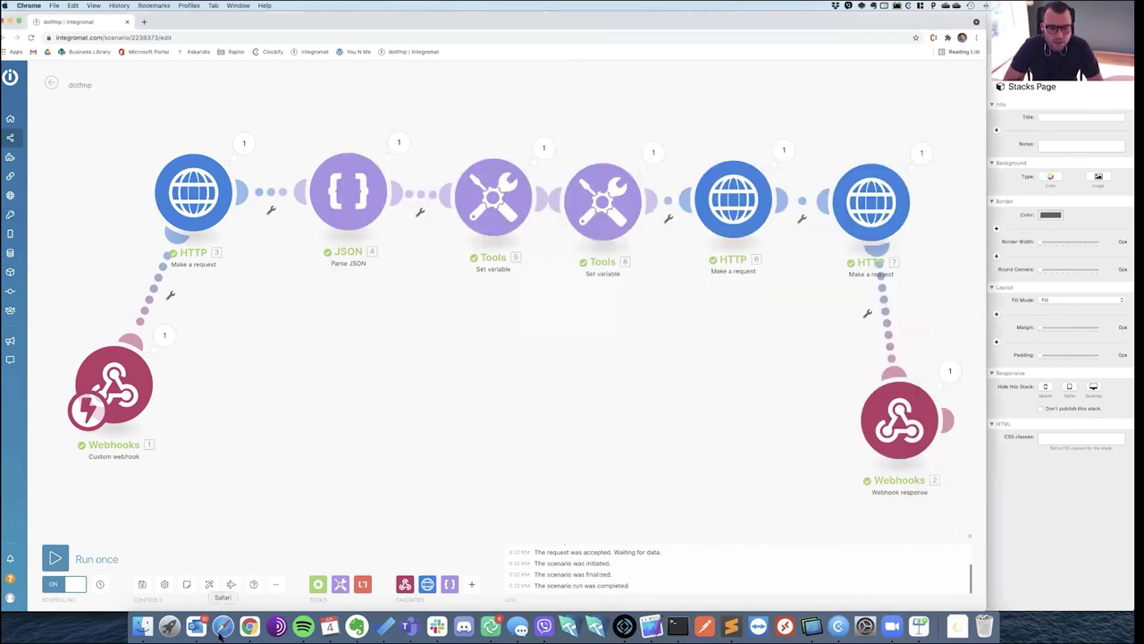
{"action": "left_click", "coordinate": [222, 626]}
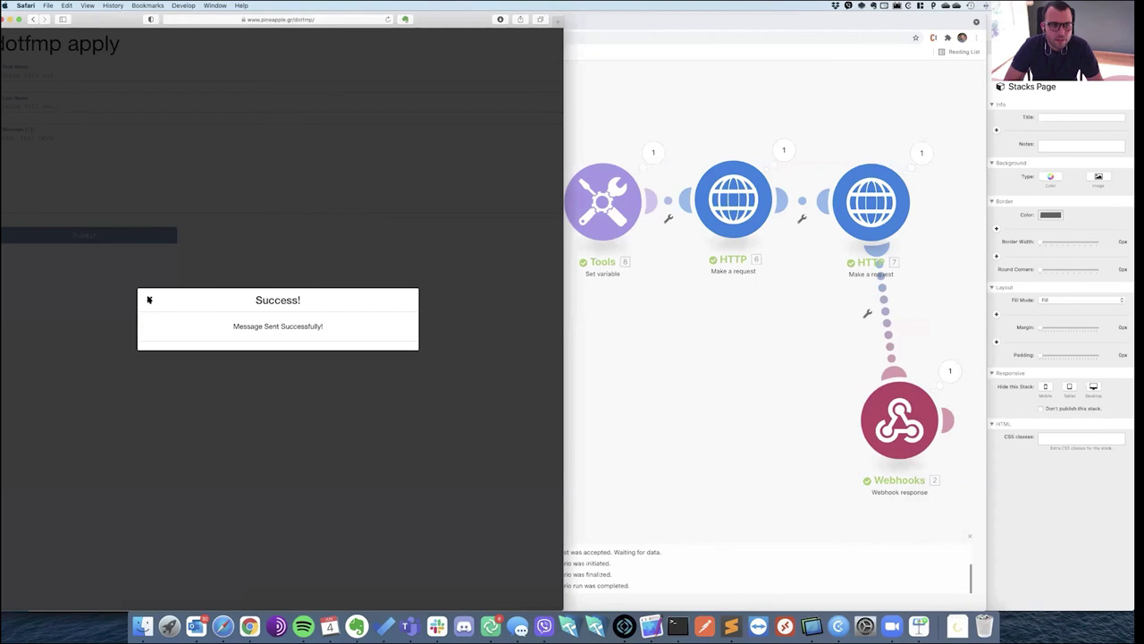
Dismiss the success message and fill the form with 'J', 'T' and 'Message'.
{"action": "left_click", "coordinate": [149, 299]}
{"action": "left_click", "coordinate": [66, 76]}
{"action": "type", "text": "J"}
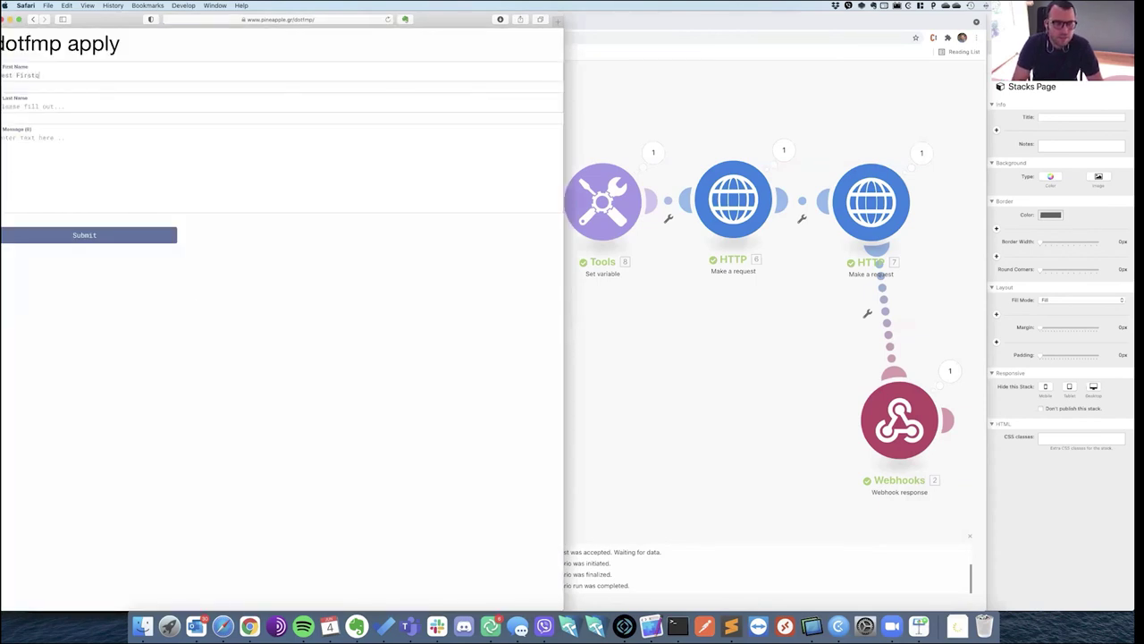
{"action": "key", "text": "Tab"}
{"action": "type", "text": "T"}
{"action": "key", "text": "Tab"}
{"action": "type", "text": "Message"}
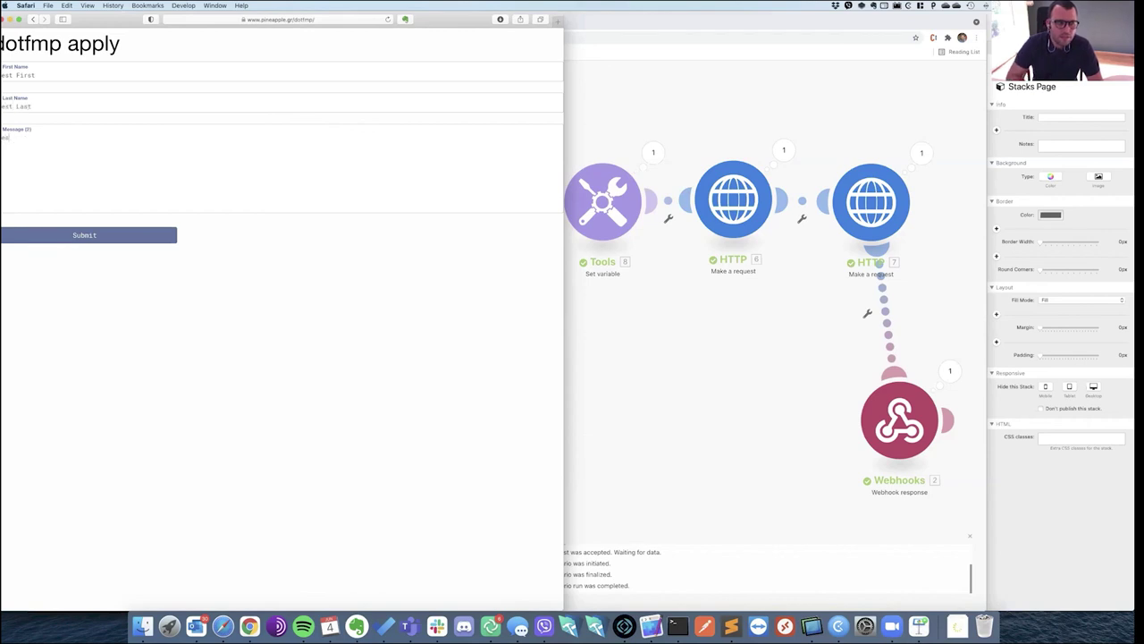
Run the dotfmp scenario once, submit the form from Safari, and return to watch the run.
{"action": "left_click", "coordinate": [664, 414]}
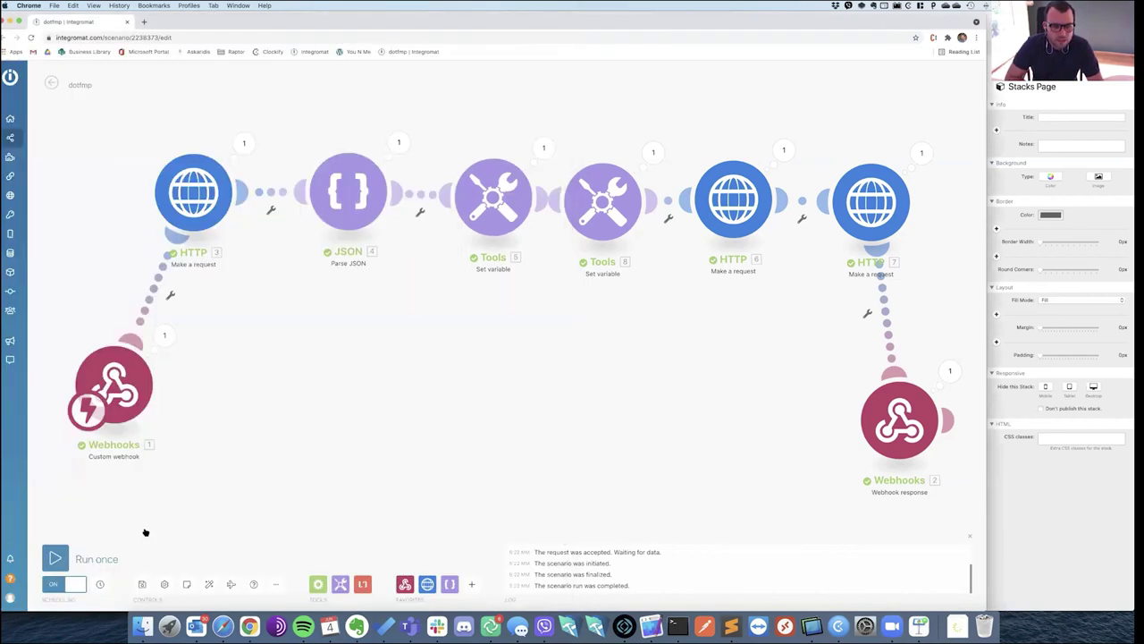
{"action": "left_click", "coordinate": [106, 564]}
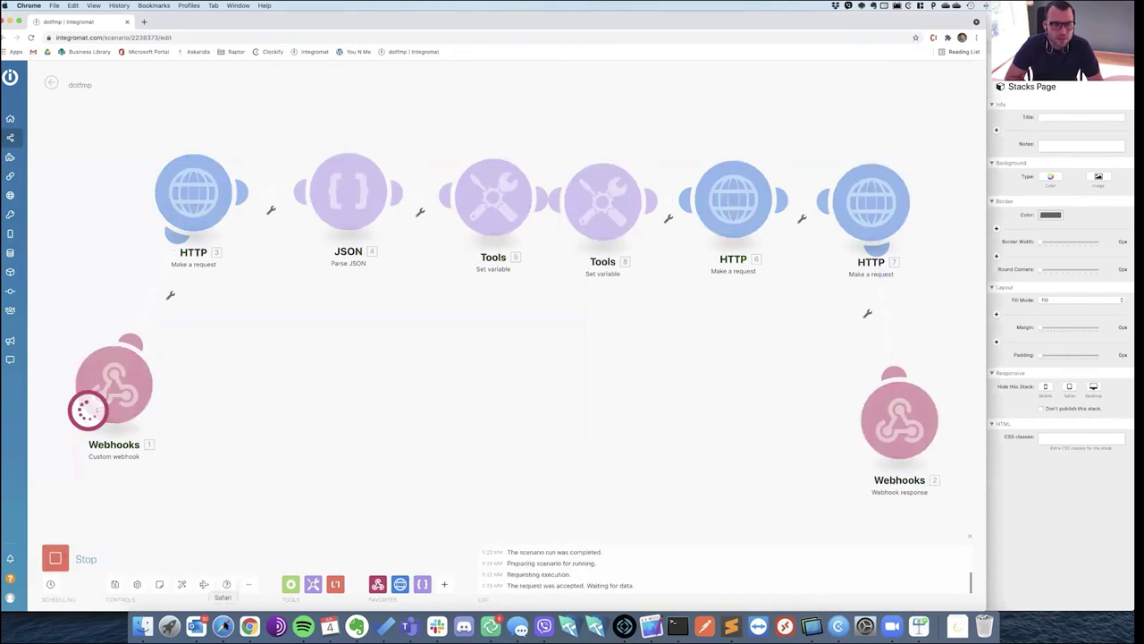
{"action": "left_click", "coordinate": [223, 626]}
{"action": "left_click", "coordinate": [107, 236]}
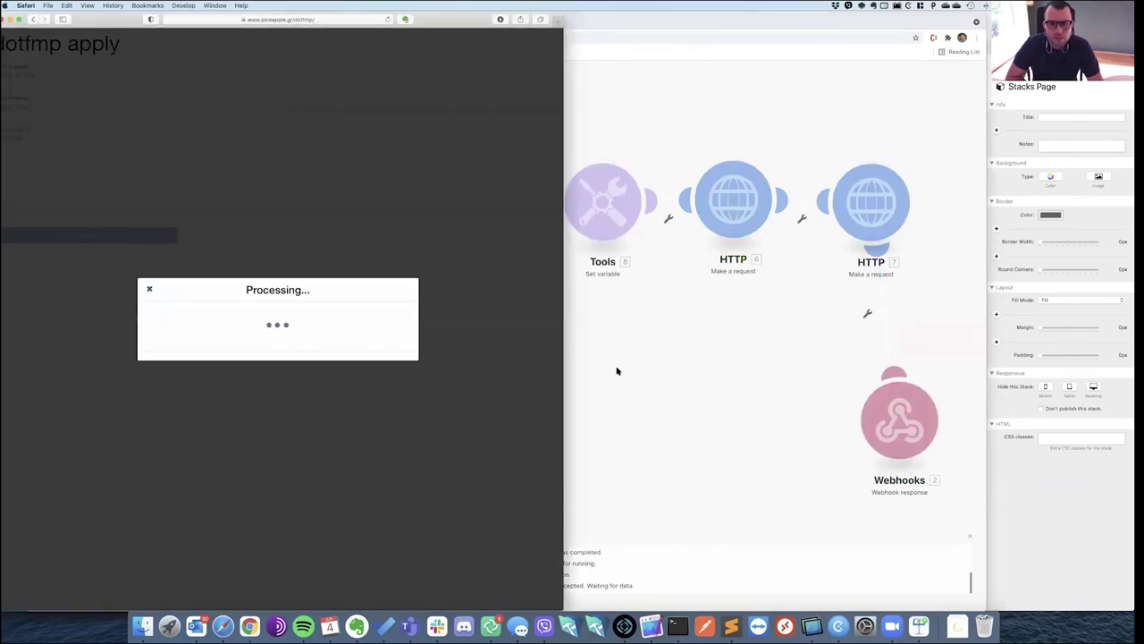
{"action": "left_click", "coordinate": [619, 373]}
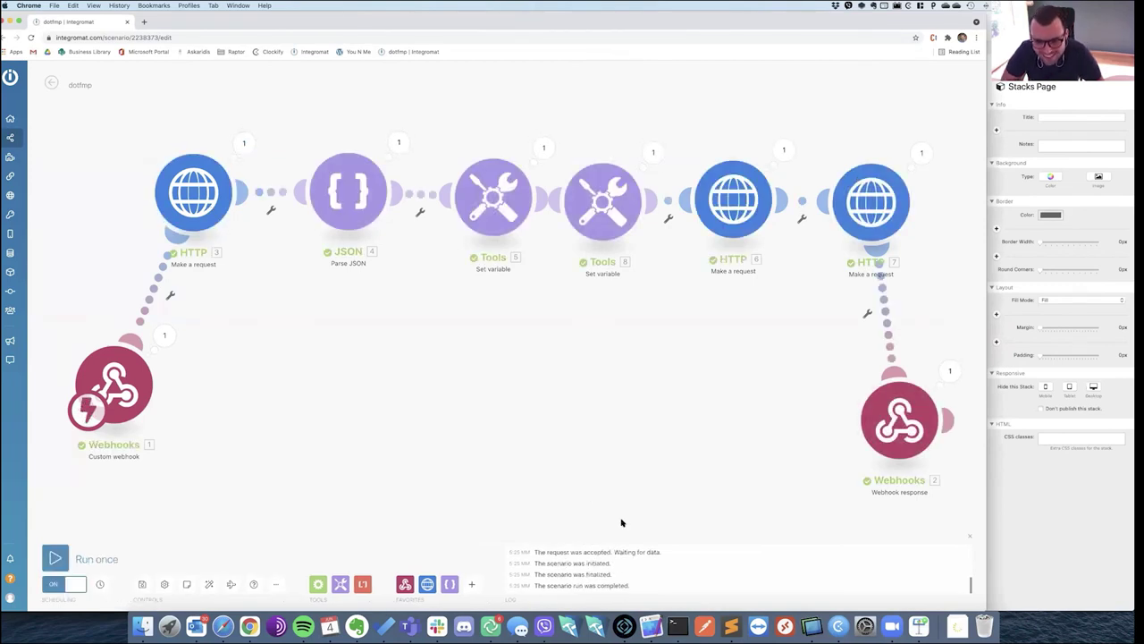
{"action": "left_click", "coordinate": [243, 145]}
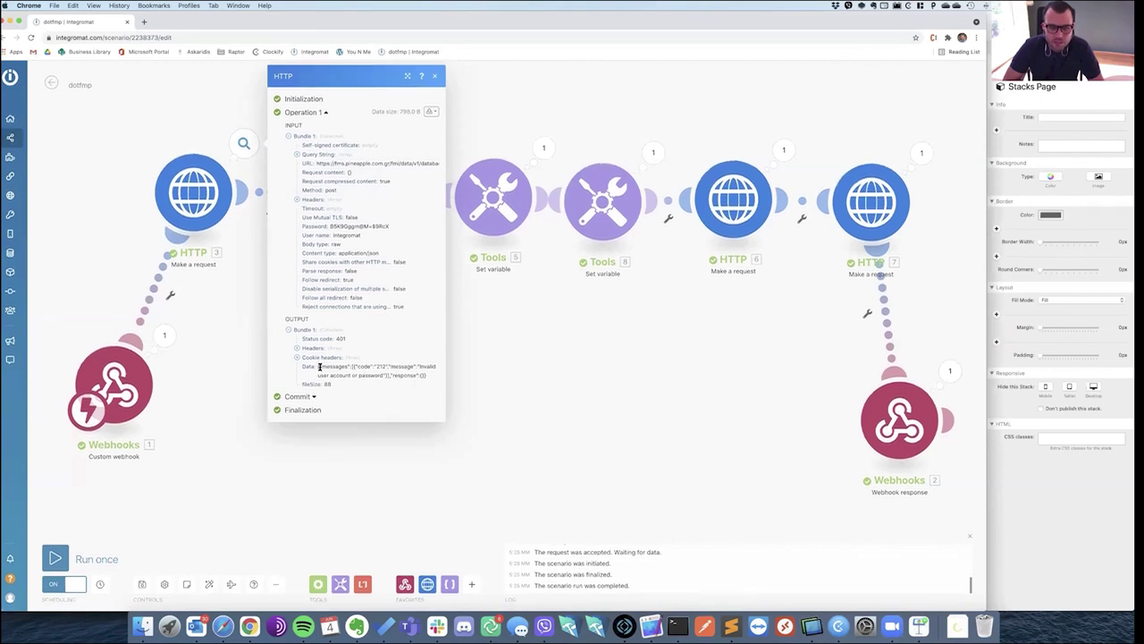
Review the first HTTP module's 401 error output and unlink it from Parse JSON.
{"action": "left_click_drag", "start_coordinate": [338, 366], "coordinate": [420, 375]}
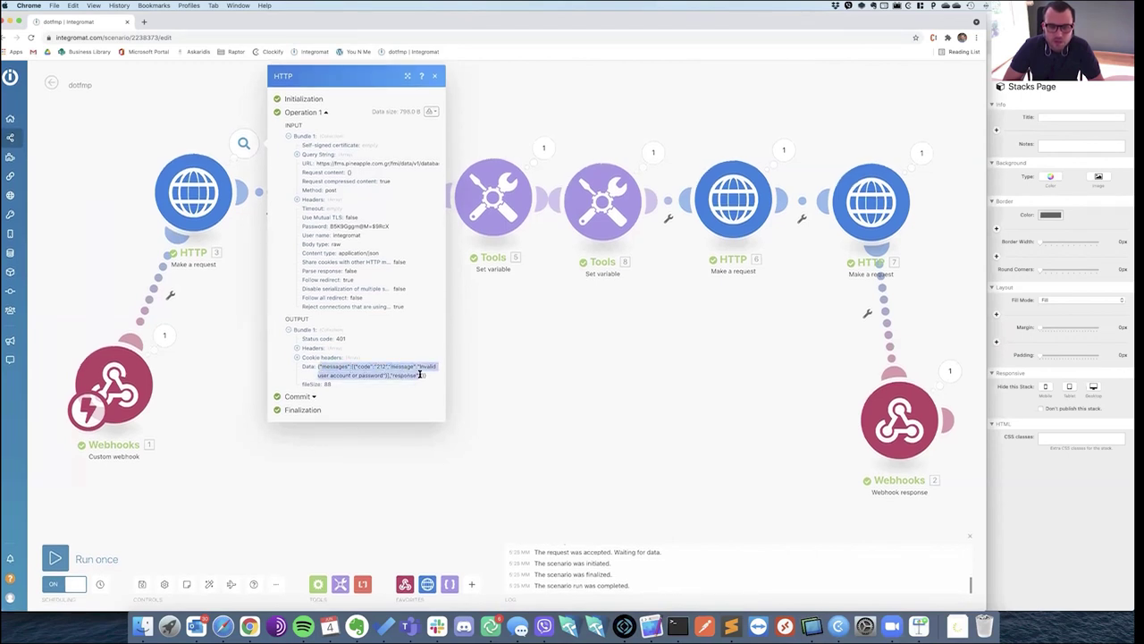
{"action": "left_click", "coordinate": [464, 375]}
{"action": "left_click", "coordinate": [270, 209]}
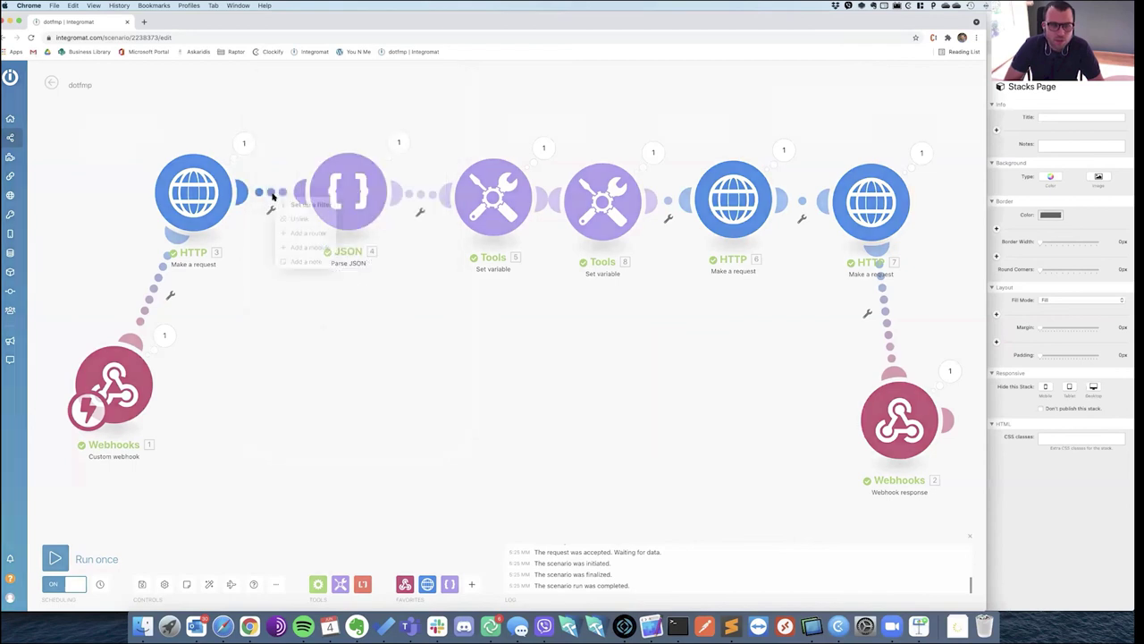
{"action": "left_click", "coordinate": [295, 219]}
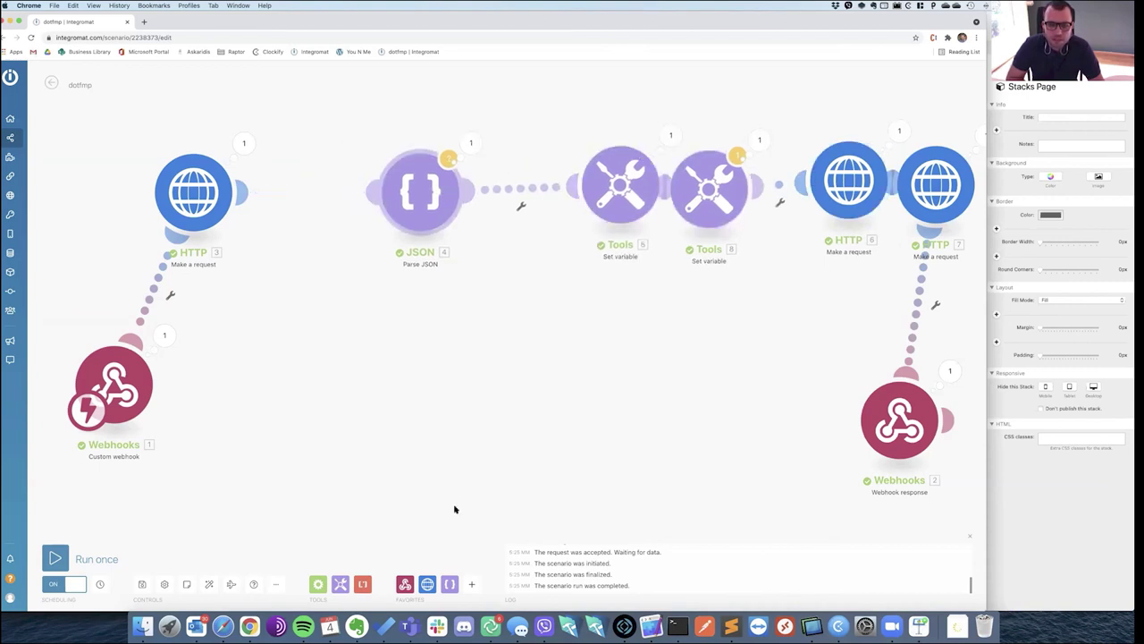
{"action": "left_click", "coordinate": [473, 584]}
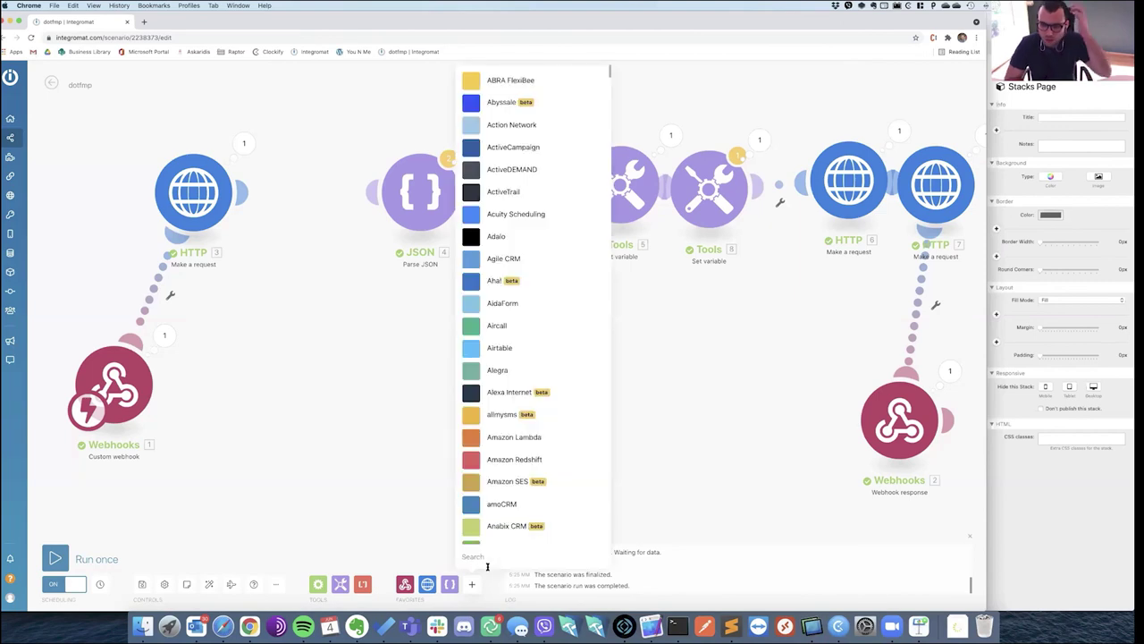
Search the app list for 'rout' and 'if', then close the app picker.
{"action": "left_click", "coordinate": [488, 556]}
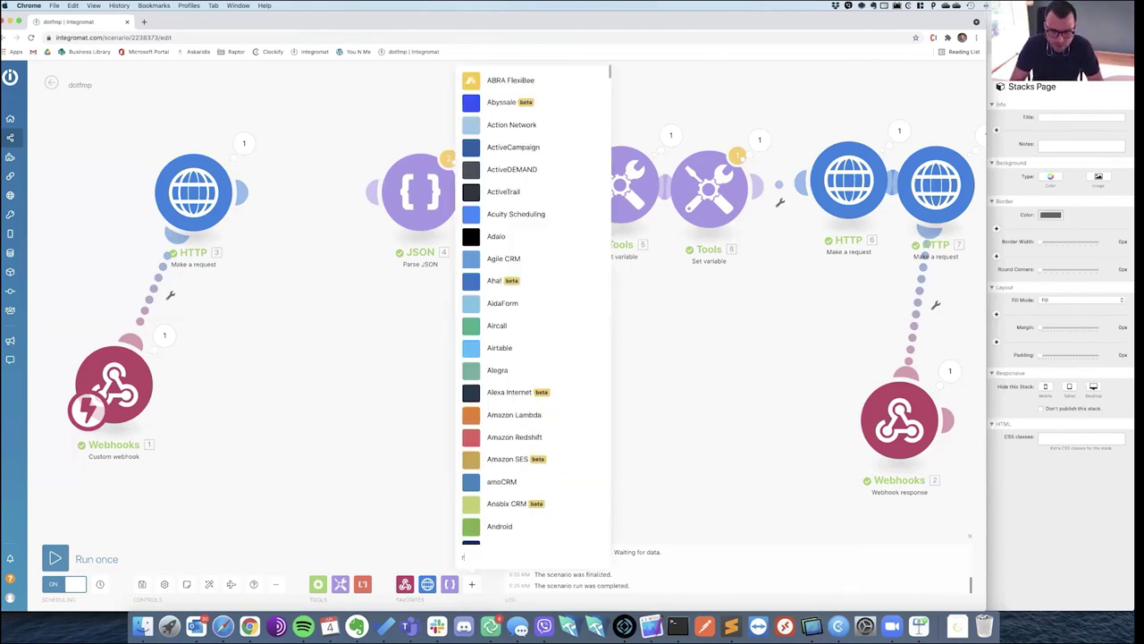
{"action": "type", "text": "rout"}
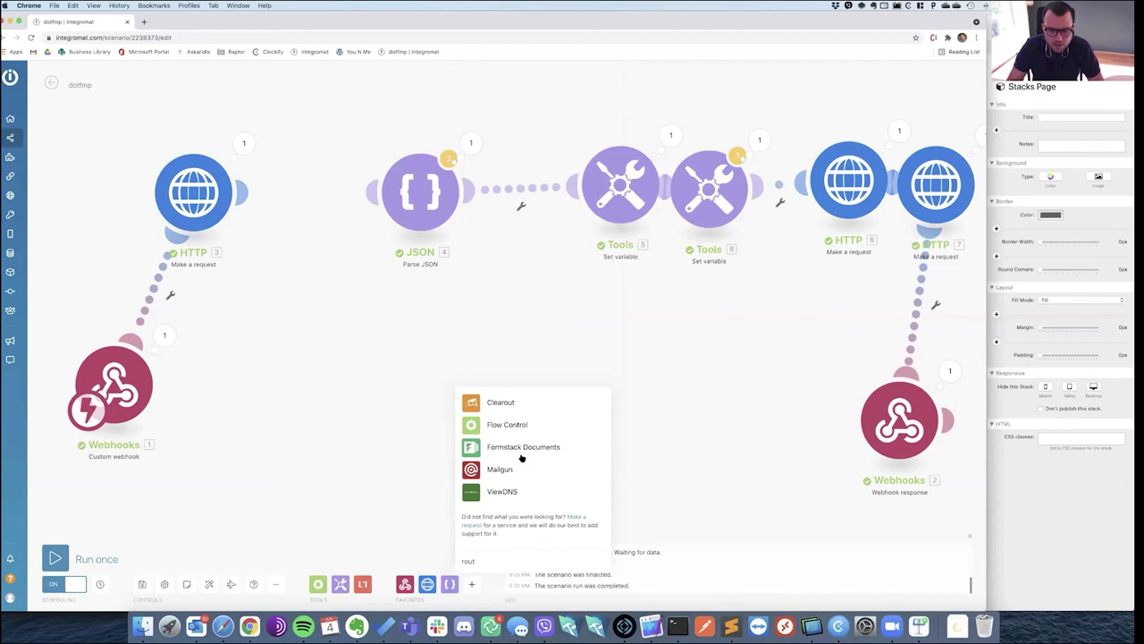
{"action": "key", "text": "BackSpace"}
{"action": "key", "text": "BackSpace"}
{"action": "key", "text": "BackSpace"}
{"action": "key", "text": "BackSpace"}
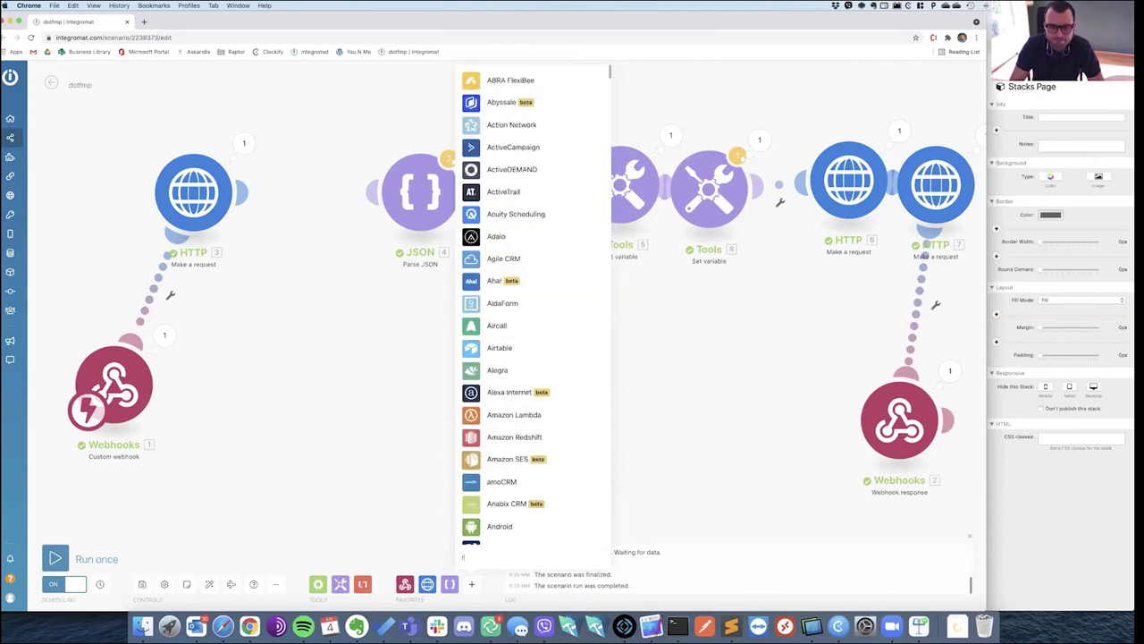
{"action": "type", "text": "if"}
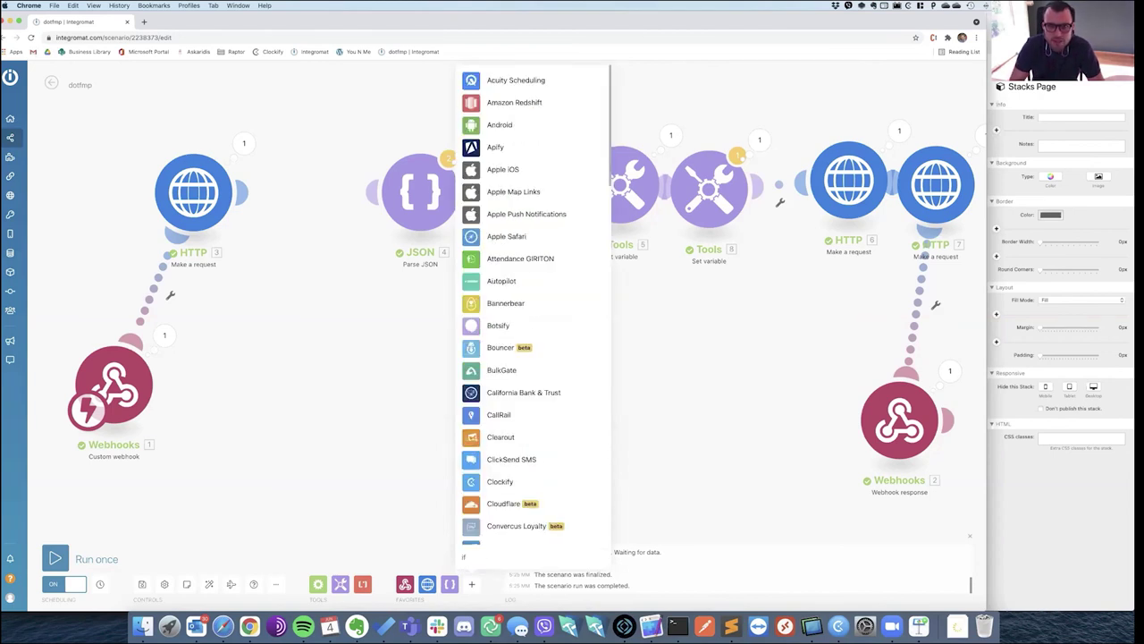
{"action": "key", "text": "BackSpace"}
{"action": "key", "text": "BackSpace"}
{"action": "type", "text": "rou"}
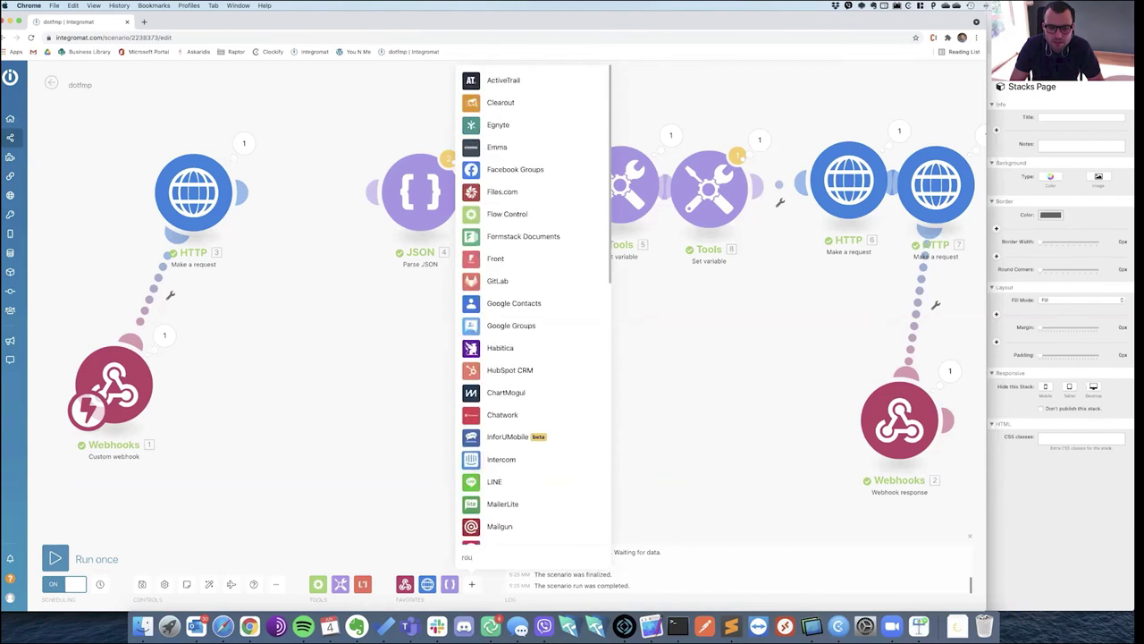
{"action": "type", "text": "t"}
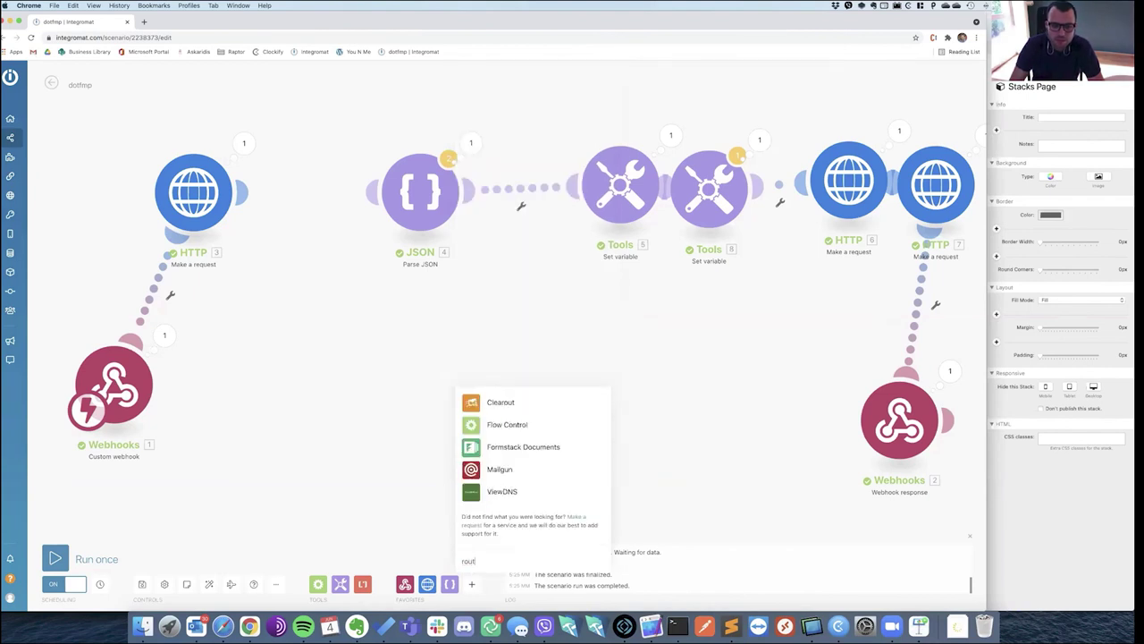
{"action": "key", "text": "BackSpace"}
{"action": "key", "text": "BackSpace"}
{"action": "key", "text": "BackSpace"}
{"action": "key", "text": "BackSpace"}
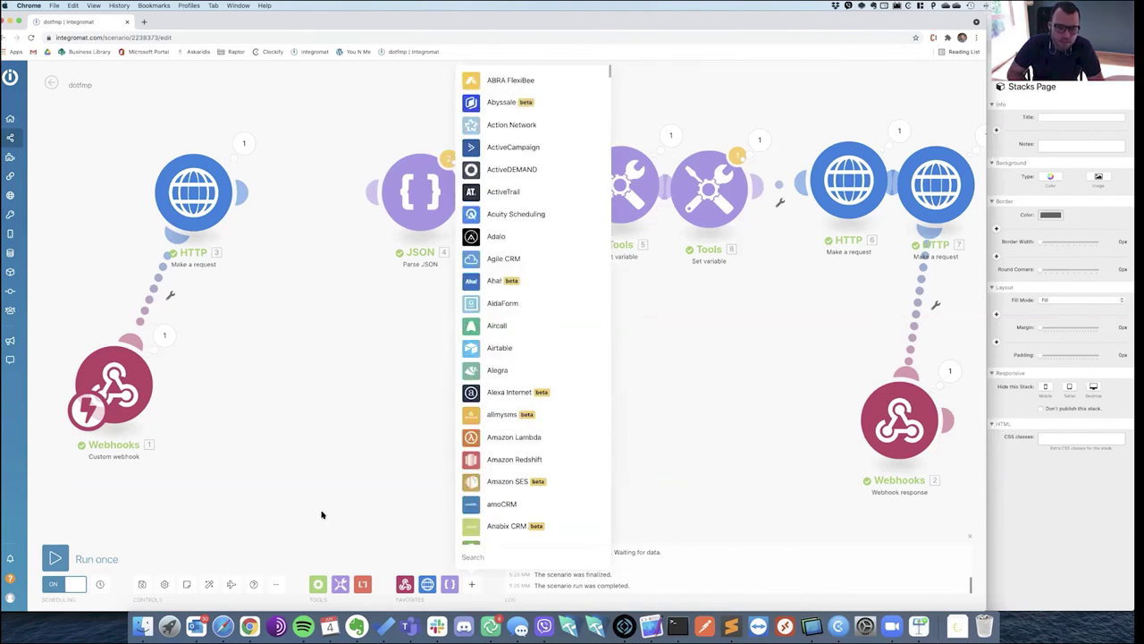
{"action": "left_click", "coordinate": [324, 519]}
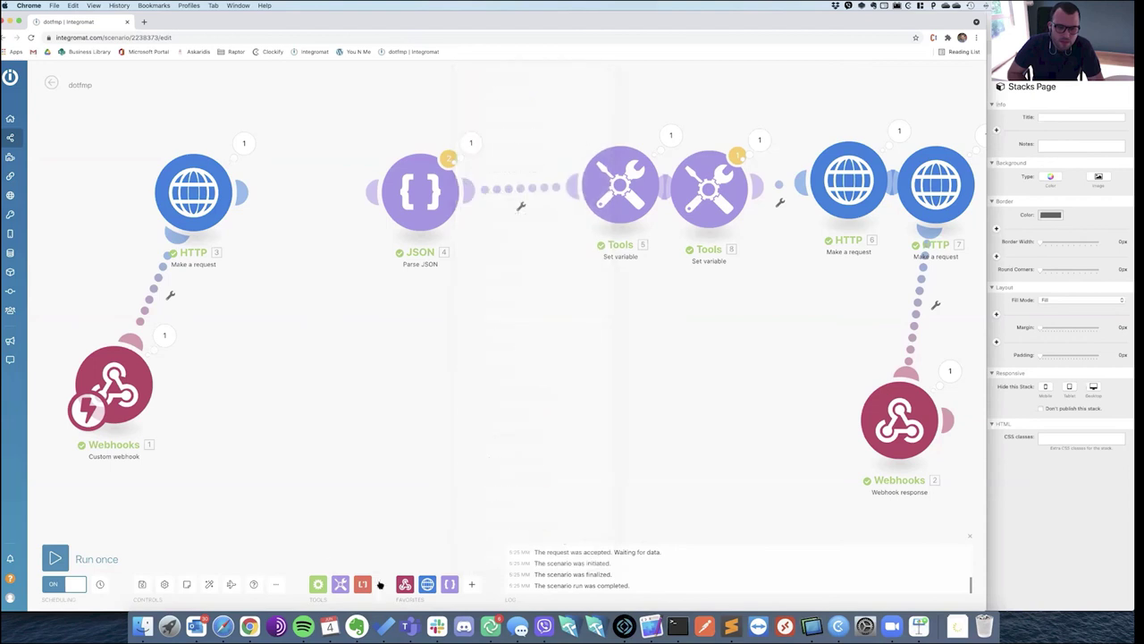
Add a Router from Flow Control and attach it after the first HTTP request.
{"action": "left_click", "coordinate": [318, 586]}
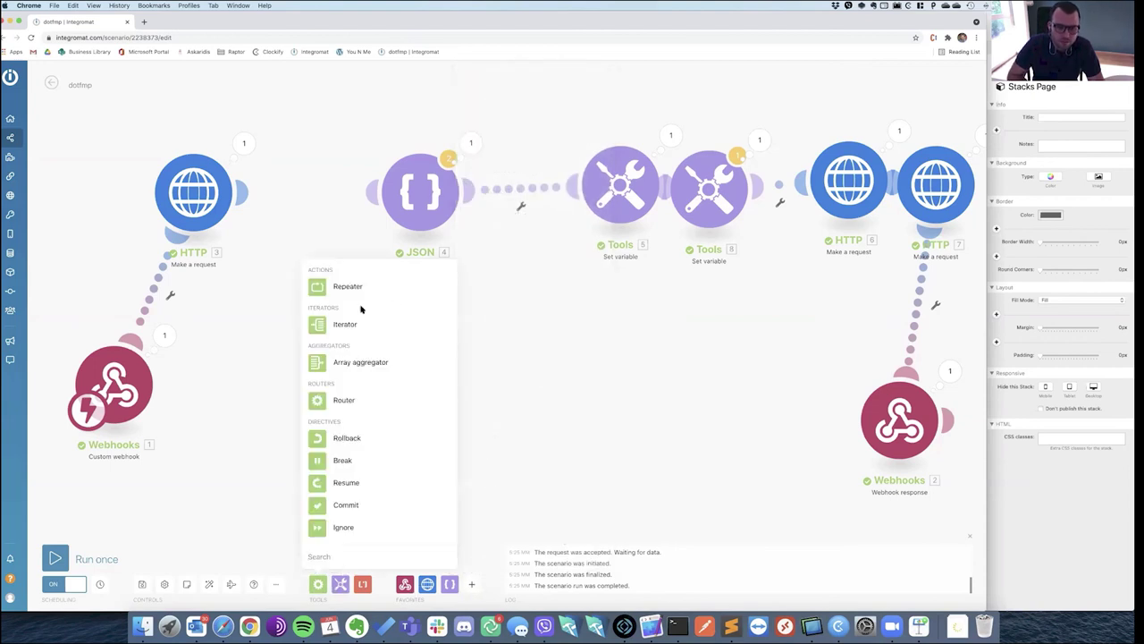
{"action": "left_click", "coordinate": [365, 403]}
{"action": "left_click_drag", "start_coordinate": [365, 403], "coordinate": [496, 161]}
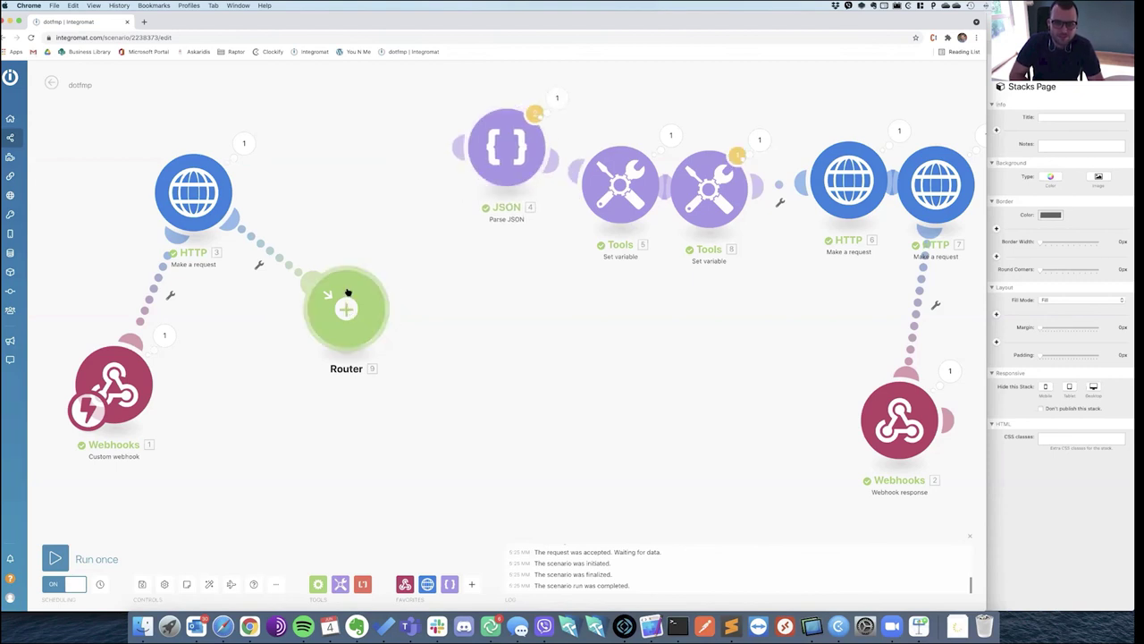
Give the Router two routes and filter the upper one as 'Success' on HTTP Status code.
{"action": "left_click", "coordinate": [348, 293]}
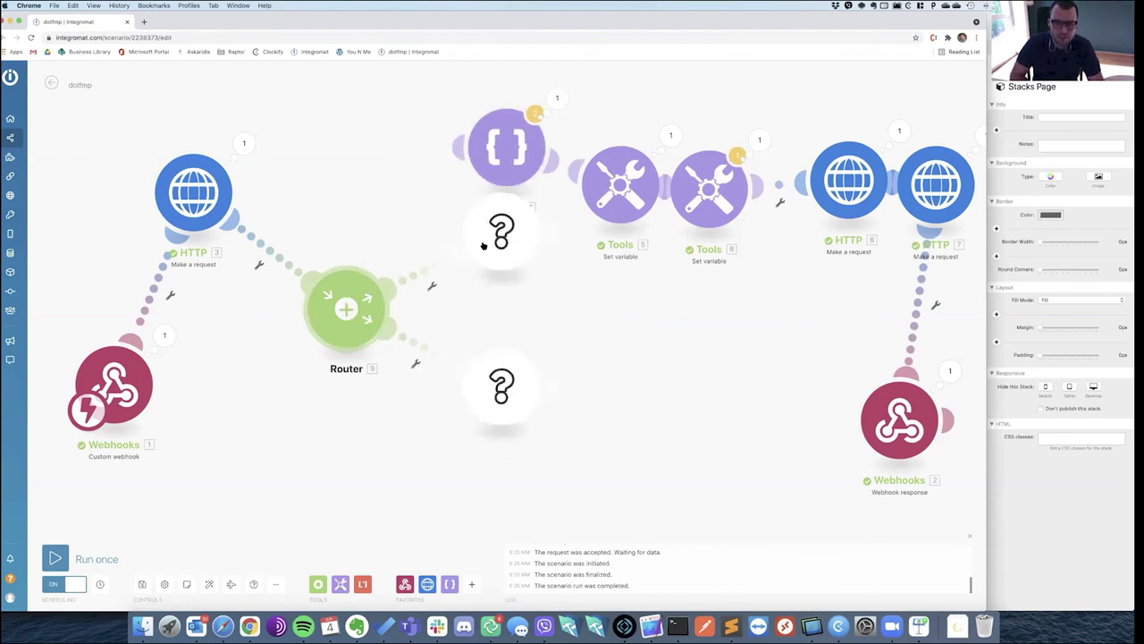
{"action": "left_click", "coordinate": [427, 269]}
{"action": "left_click", "coordinate": [493, 205]}
{"action": "type", "text": "Success"}
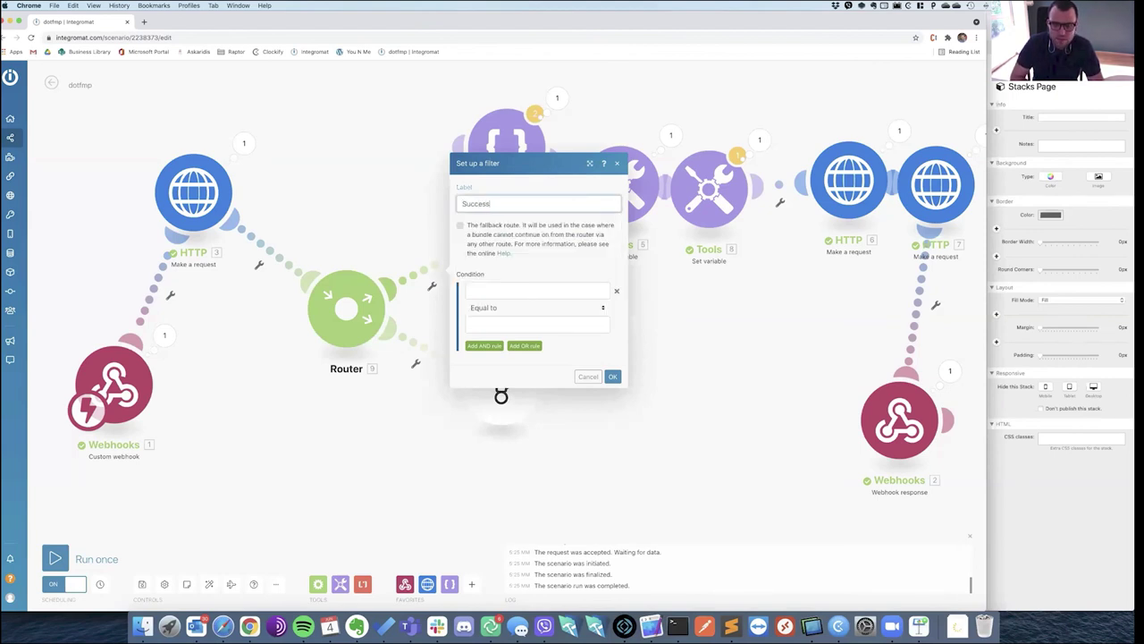
{"action": "left_click", "coordinate": [511, 294]}
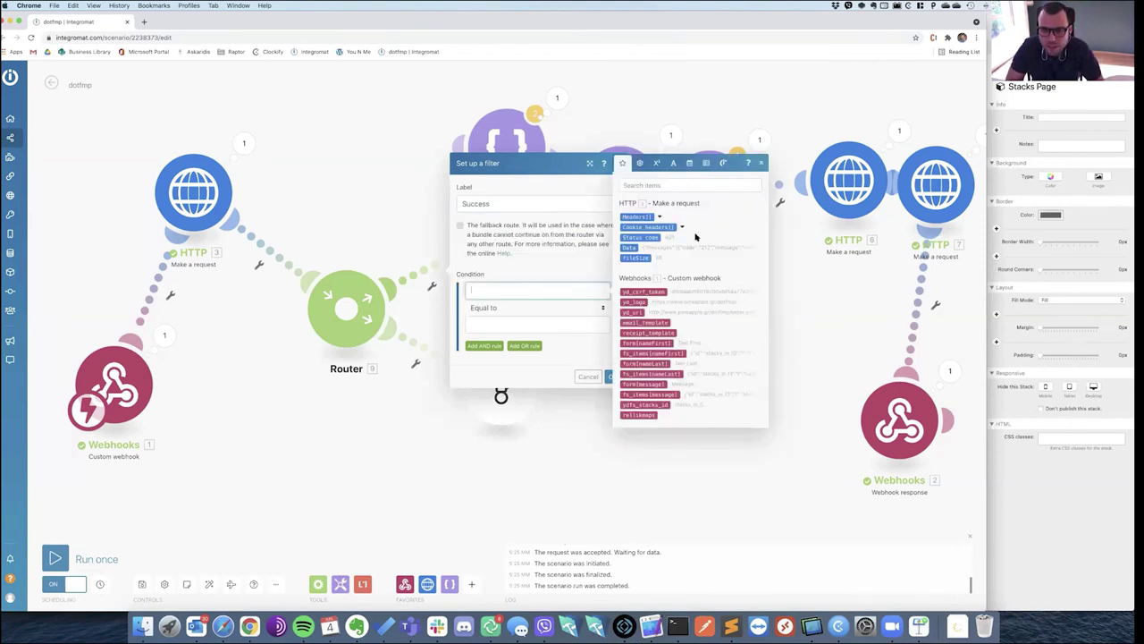
{"action": "left_click", "coordinate": [651, 239]}
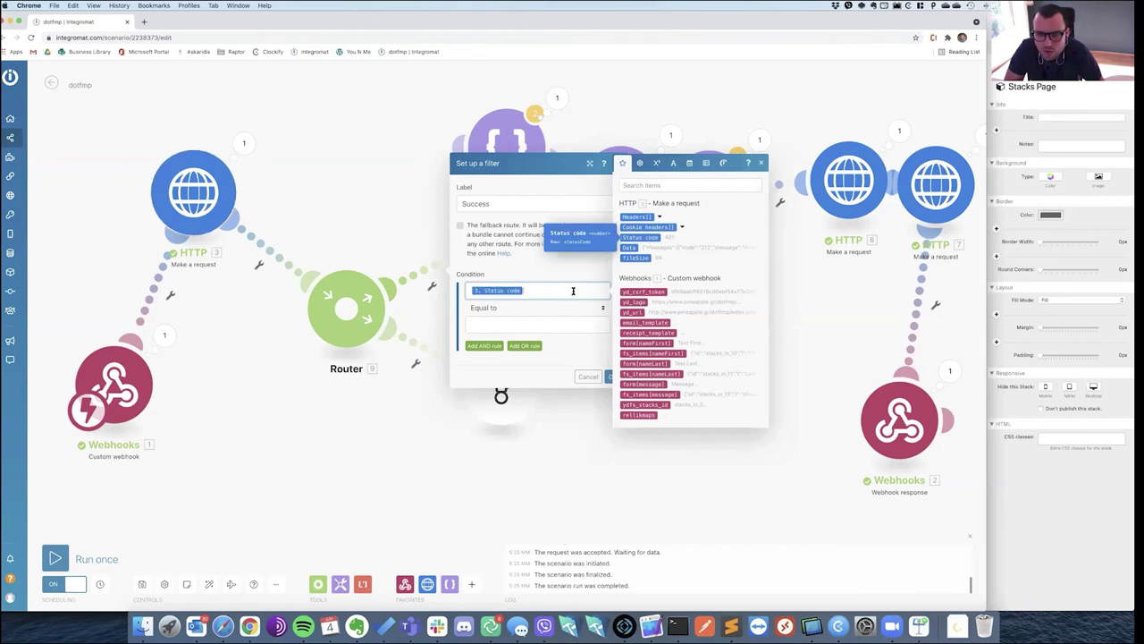
{"action": "left_click", "coordinate": [540, 324]}
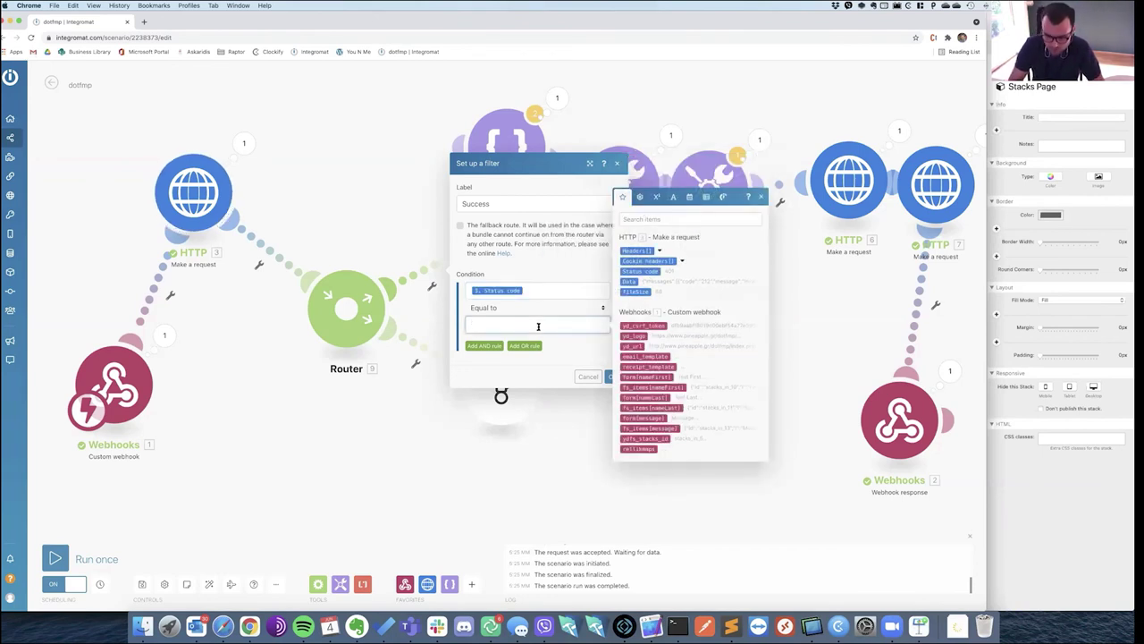
{"action": "left_click", "coordinate": [612, 376]}
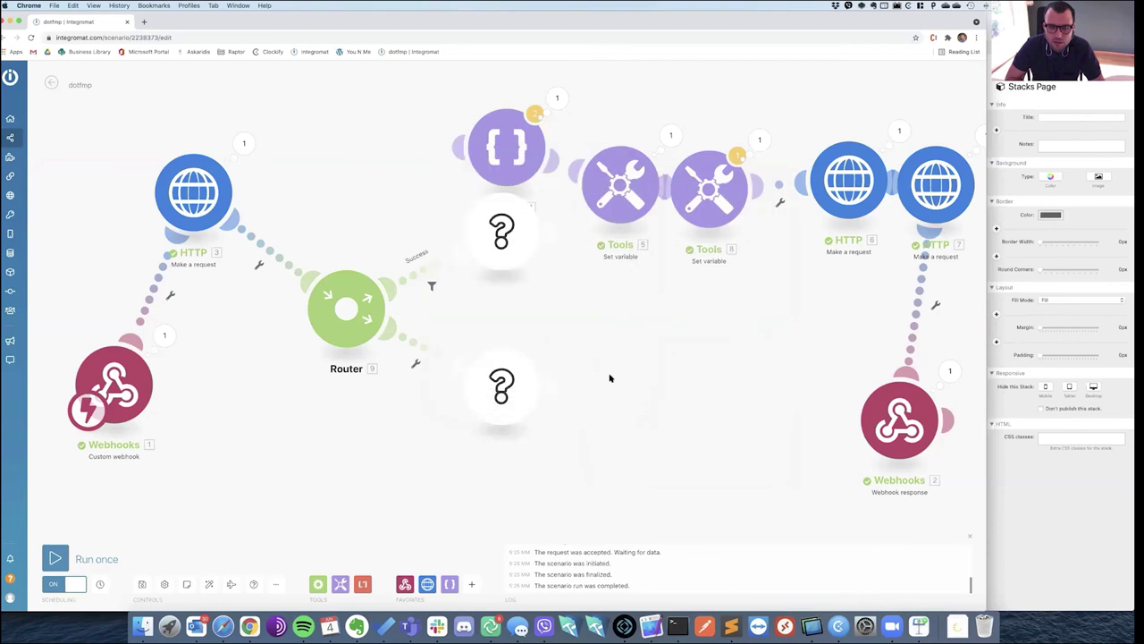
{"action": "left_click_drag", "start_coordinate": [500, 242], "coordinate": [406, 183]}
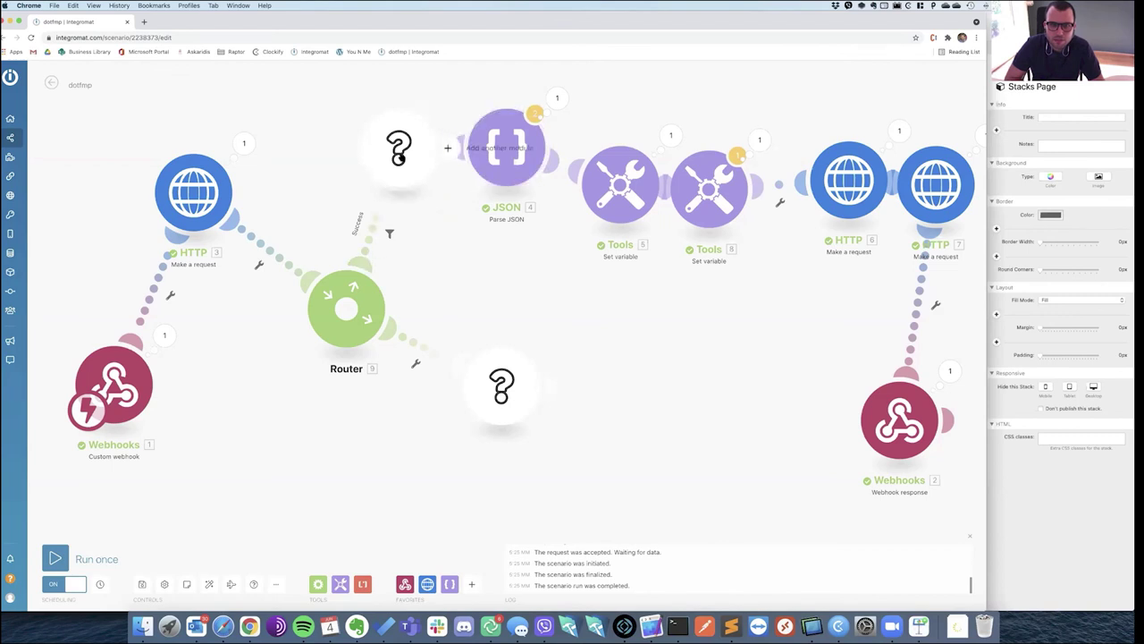
Place a Parse JSON module on the Success route's placeholder.
{"action": "left_click", "coordinate": [399, 154]}
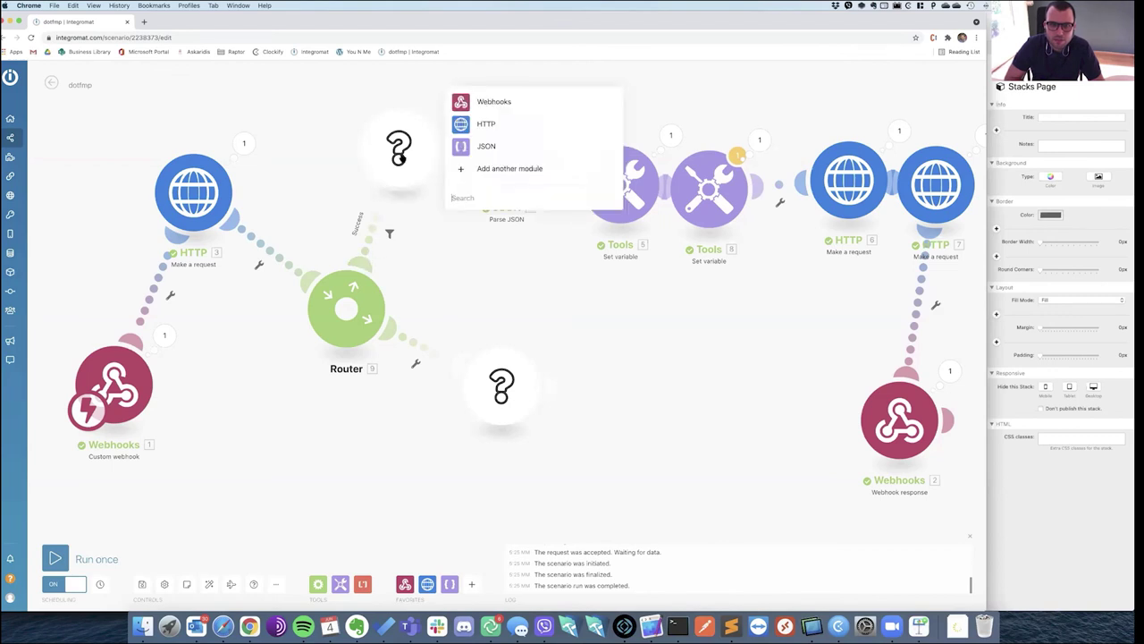
{"action": "left_click", "coordinate": [436, 206]}
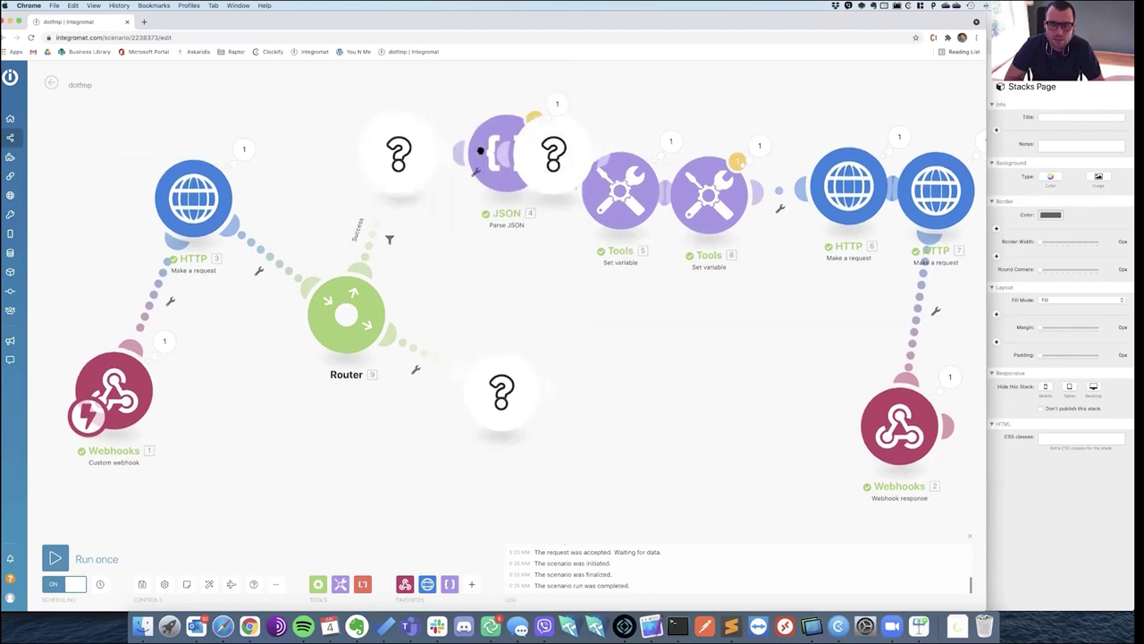
{"action": "left_click", "coordinate": [480, 151]}
{"action": "left_click", "coordinate": [483, 159]}
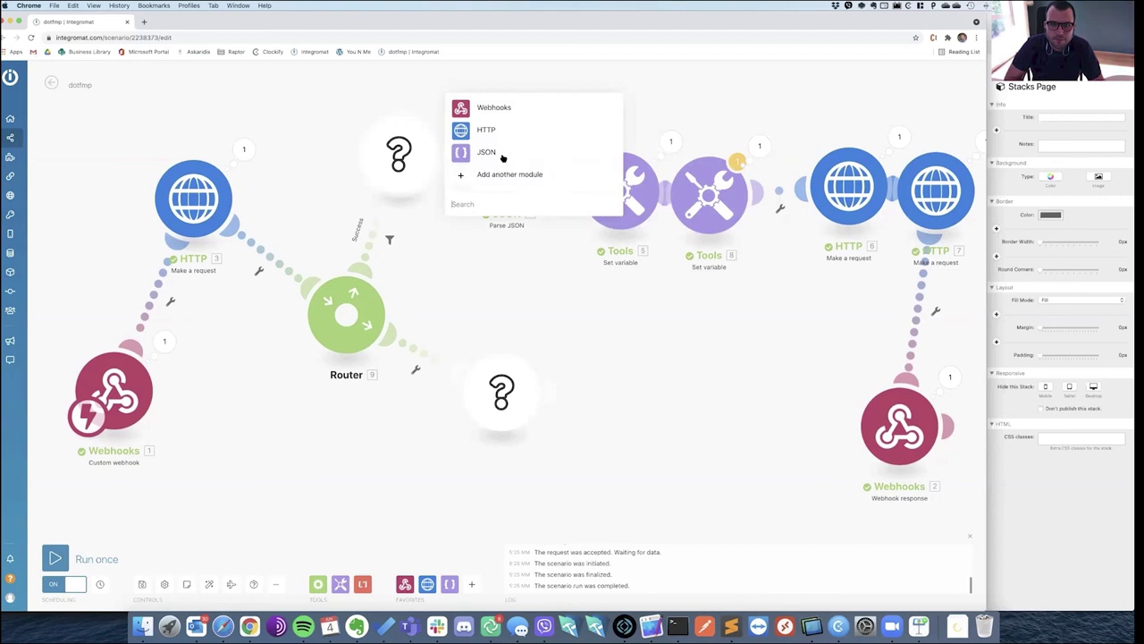
{"action": "left_click", "coordinate": [503, 158]}
{"action": "left_click", "coordinate": [517, 153]}
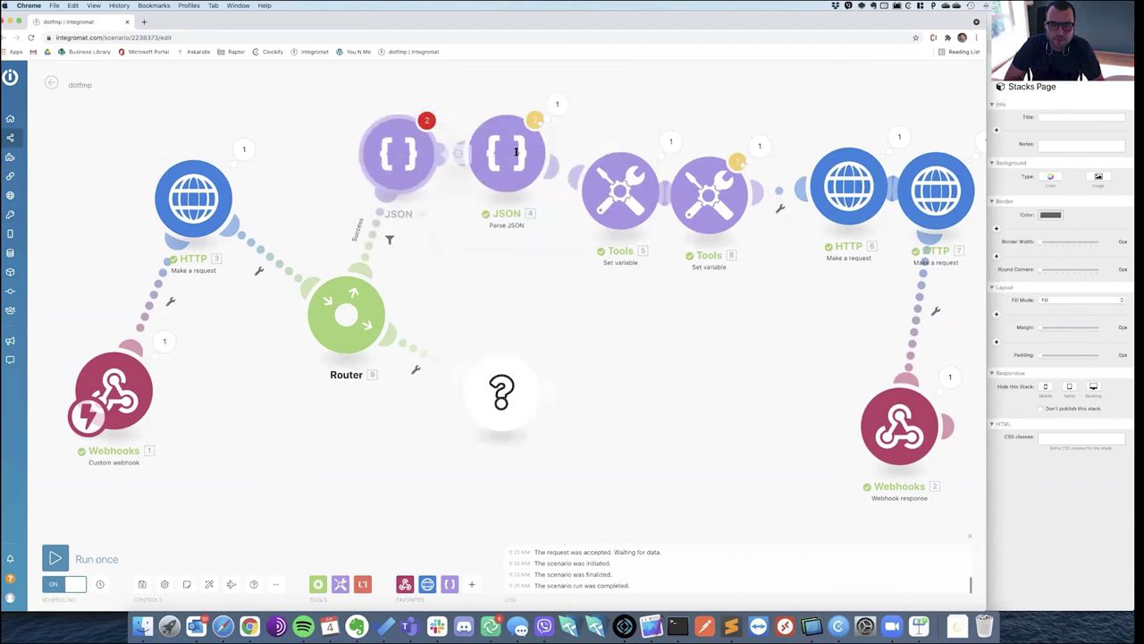
Set the parser to the FM Payload data structure with the JSON string mapped, and reposition JSON module 4.
{"action": "left_click", "coordinate": [512, 120]}
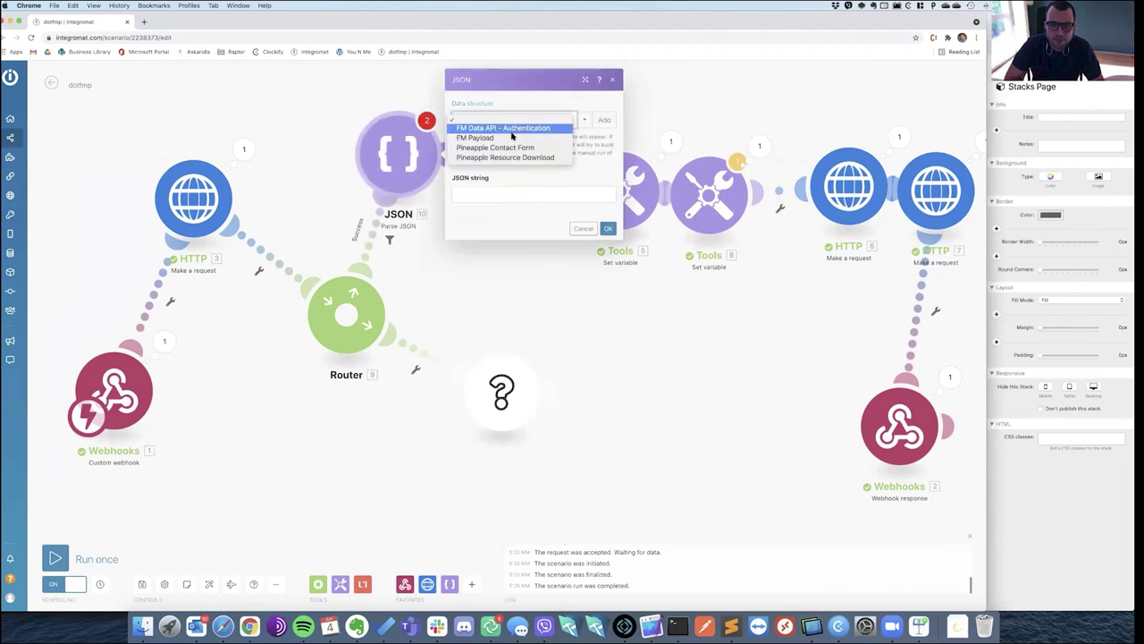
{"action": "left_click", "coordinate": [501, 133]}
{"action": "left_click", "coordinate": [512, 190]}
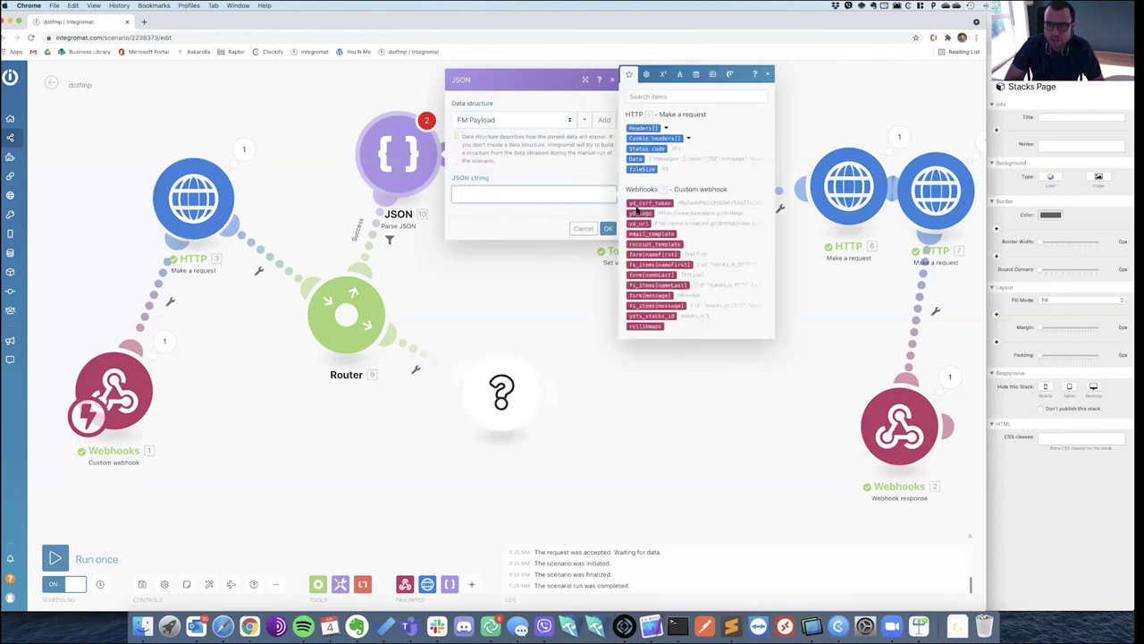
{"action": "left_click", "coordinate": [608, 229]}
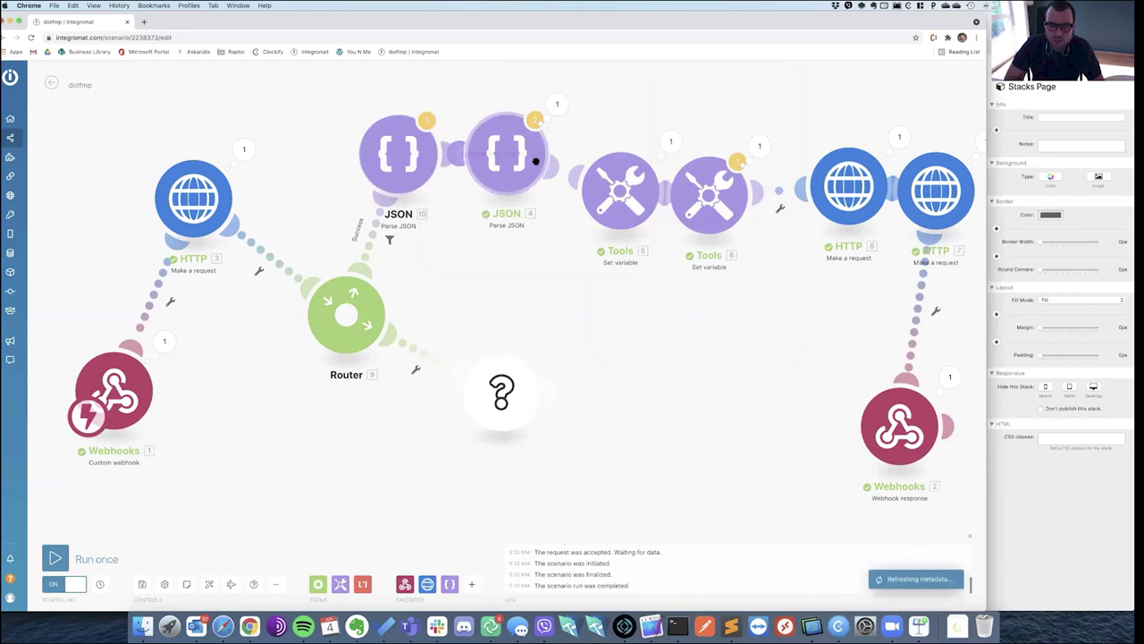
{"action": "left_click_drag", "start_coordinate": [506, 152], "coordinate": [556, 135]}
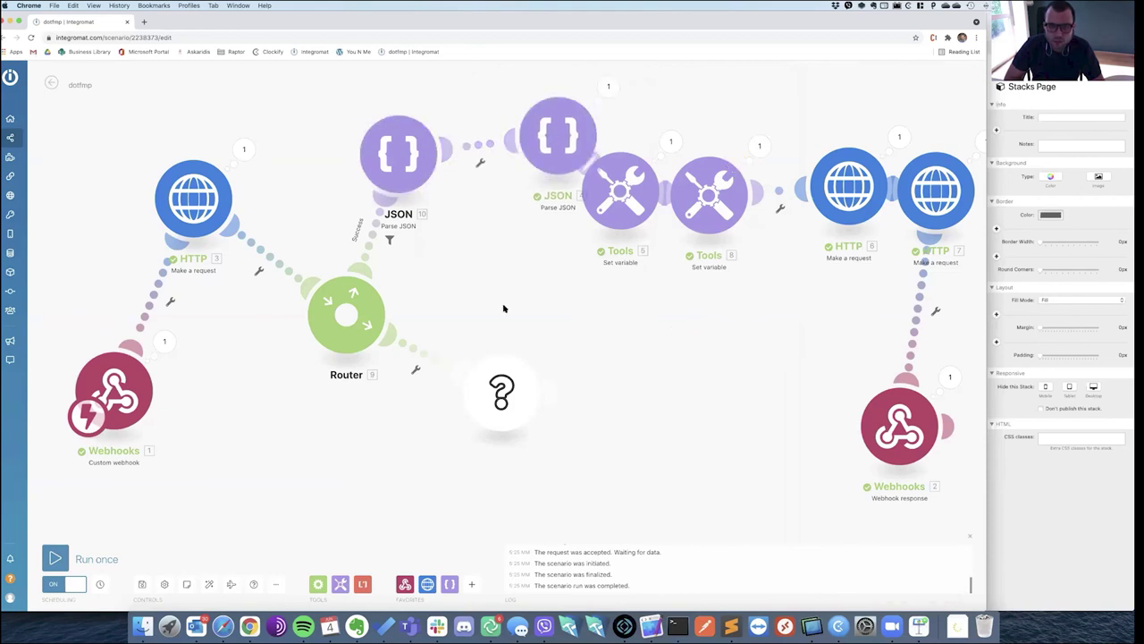
Filter the Router's second route as 'Error' where Status code equals 401.
{"action": "left_click", "coordinate": [416, 355]}
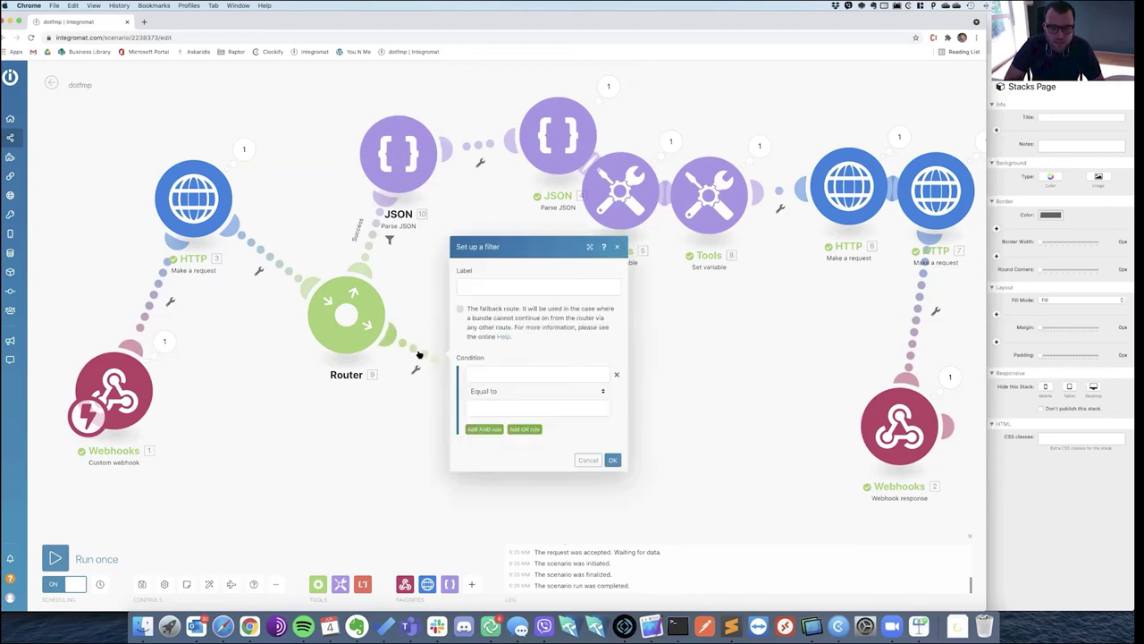
{"action": "left_click", "coordinate": [496, 287]}
{"action": "type", "text": "Error"}
{"action": "left_click", "coordinate": [498, 375]}
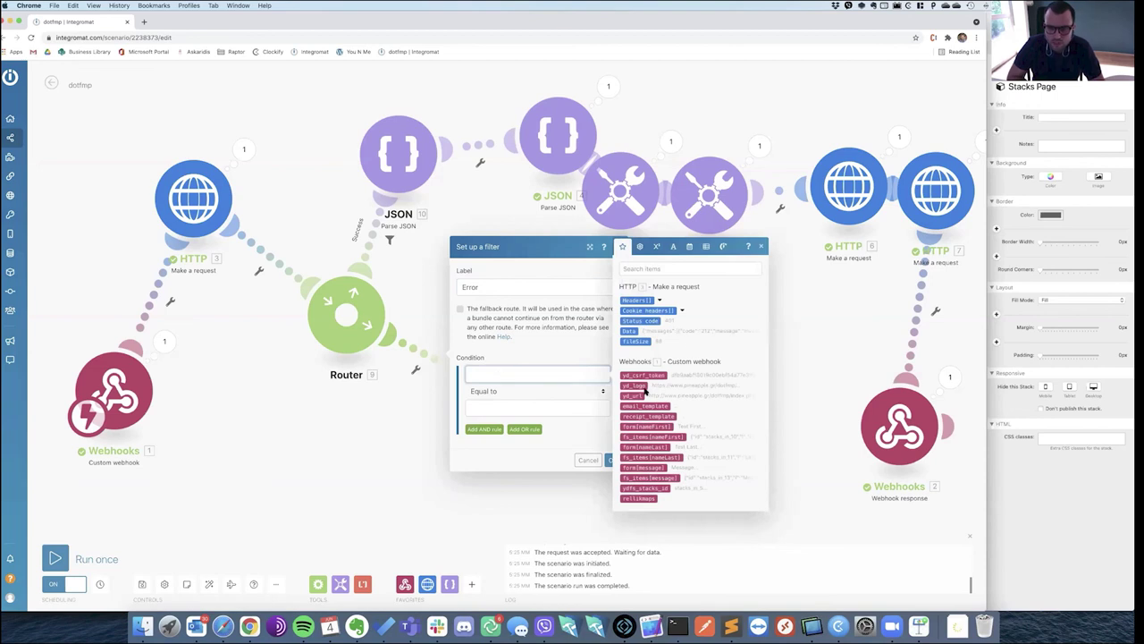
{"action": "left_click", "coordinate": [526, 411]}
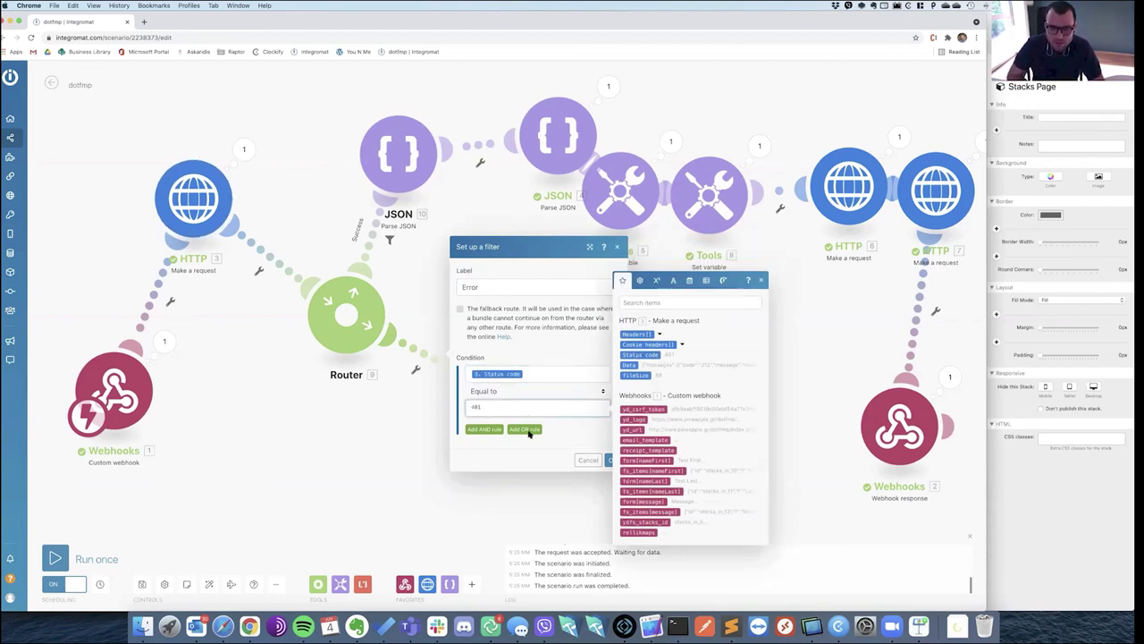
{"action": "left_click", "coordinate": [612, 460]}
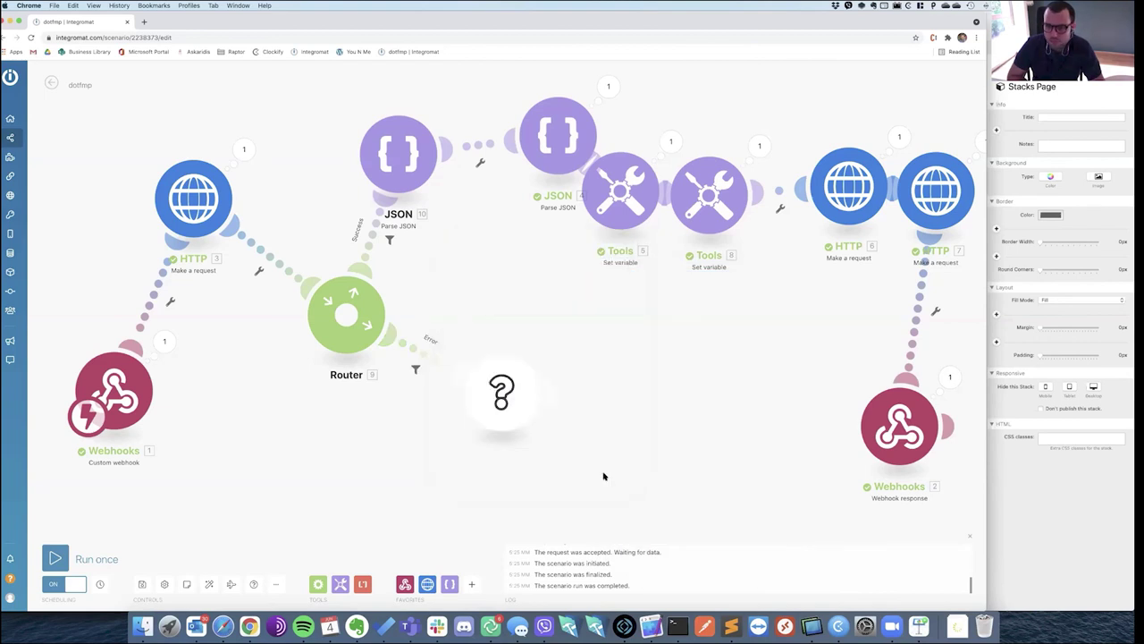
End the Error route with a Webhook response, status 200, body 'Error while logging in FileMaker'.
{"action": "left_click", "coordinate": [497, 395]}
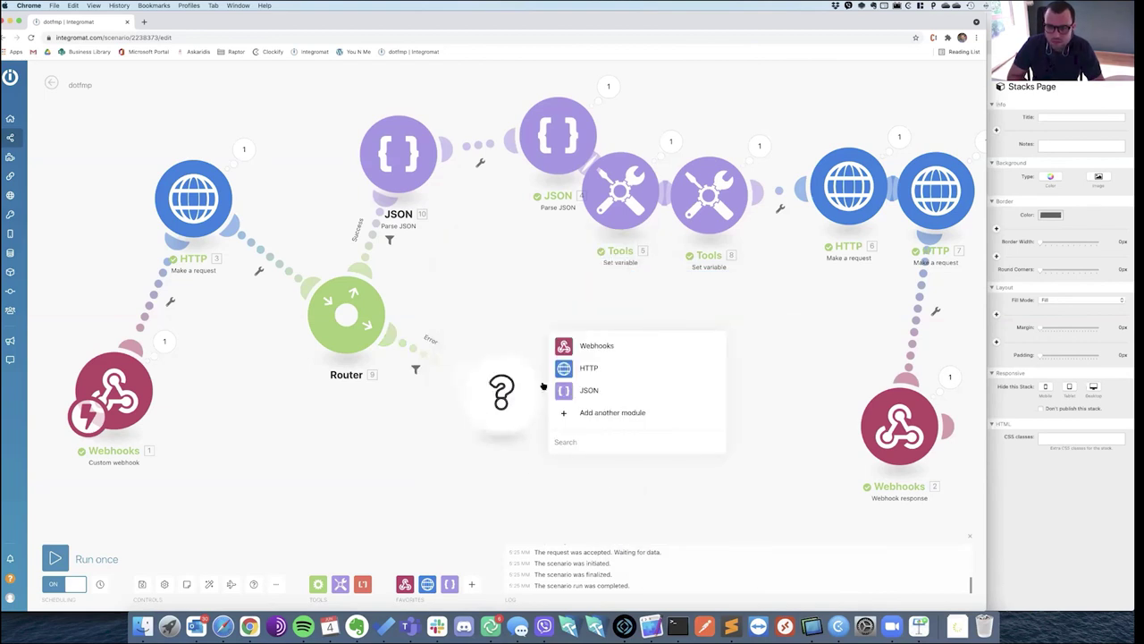
{"action": "left_click", "coordinate": [591, 345]}
{"action": "left_click", "coordinate": [610, 385]}
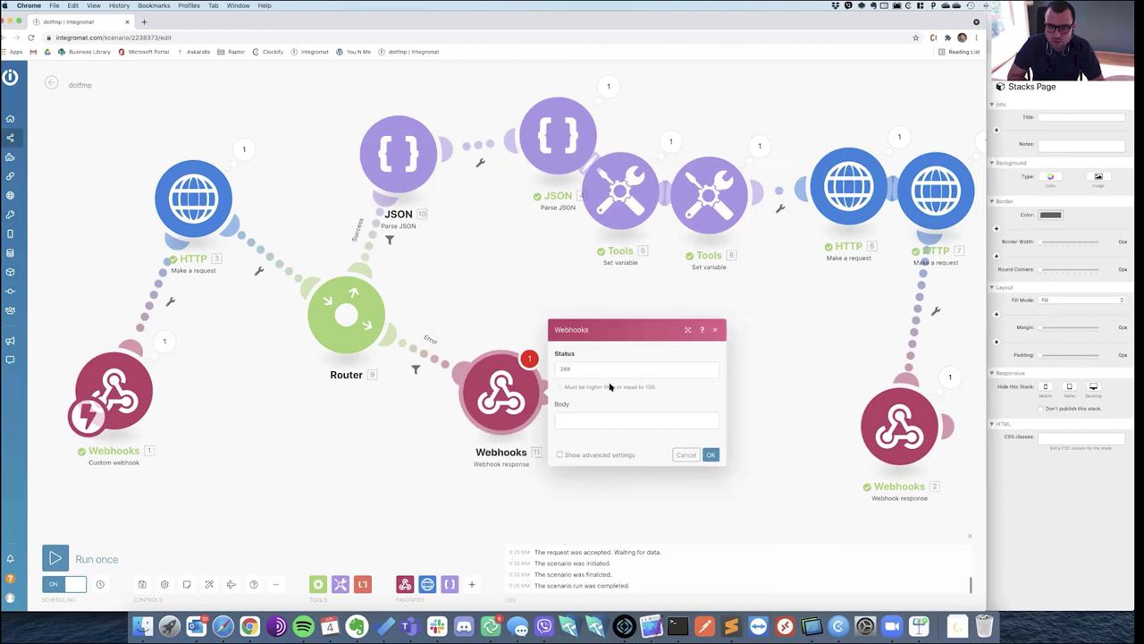
{"action": "left_click", "coordinate": [604, 409]}
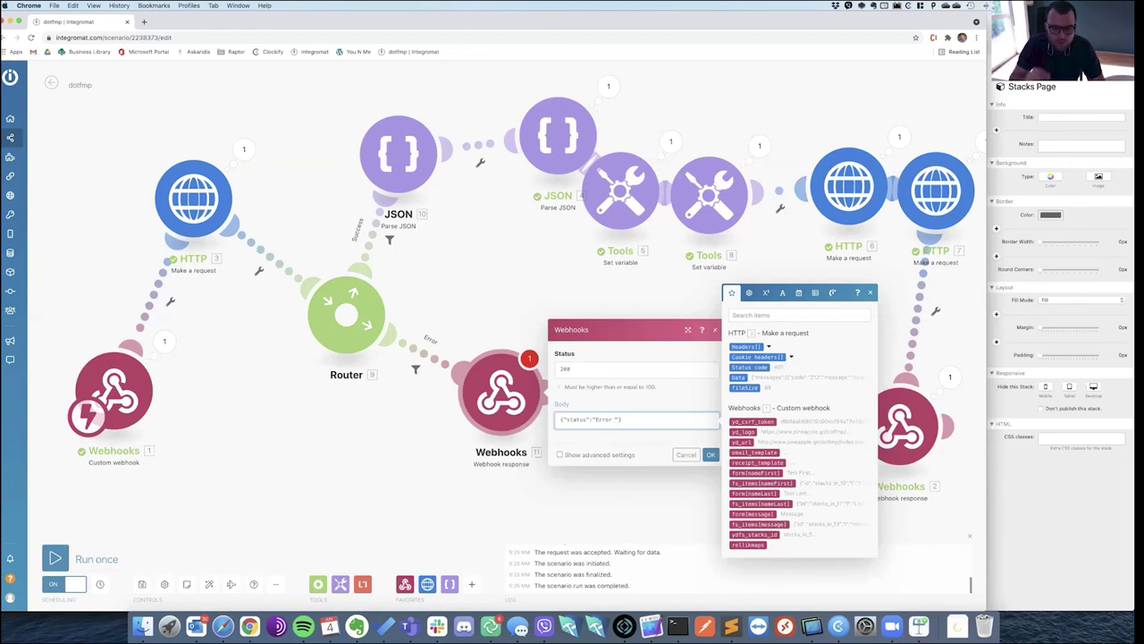
{"action": "type", "text": "ogging in FileMaker"}
{"action": "left_click", "coordinate": [591, 419]}
{"action": "type", "text": "while"}
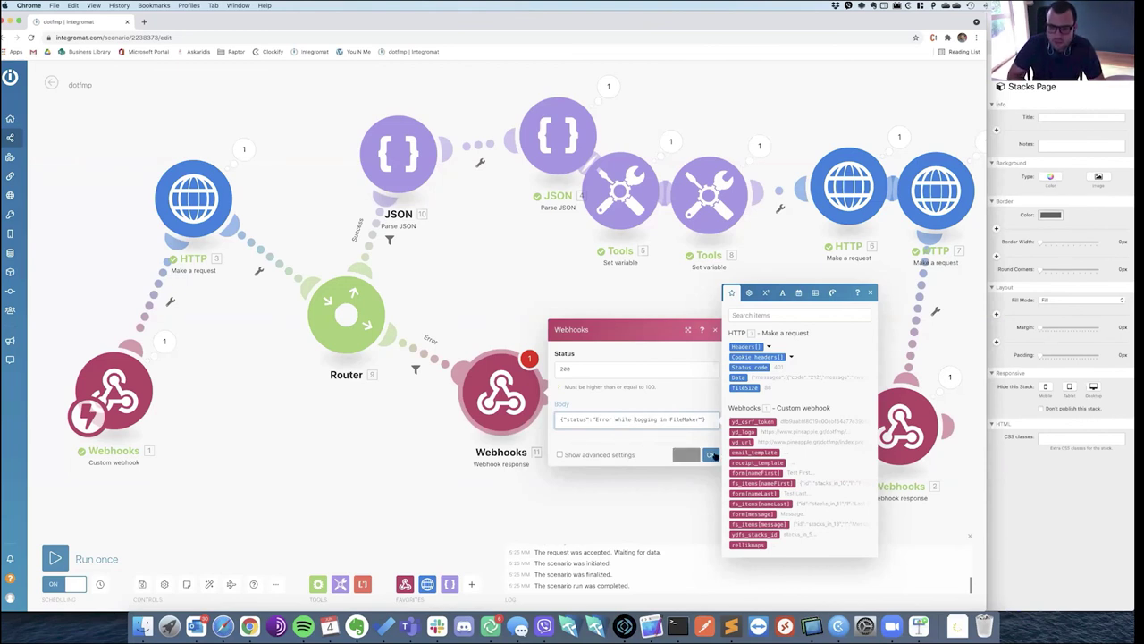
{"action": "left_click", "coordinate": [710, 455]}
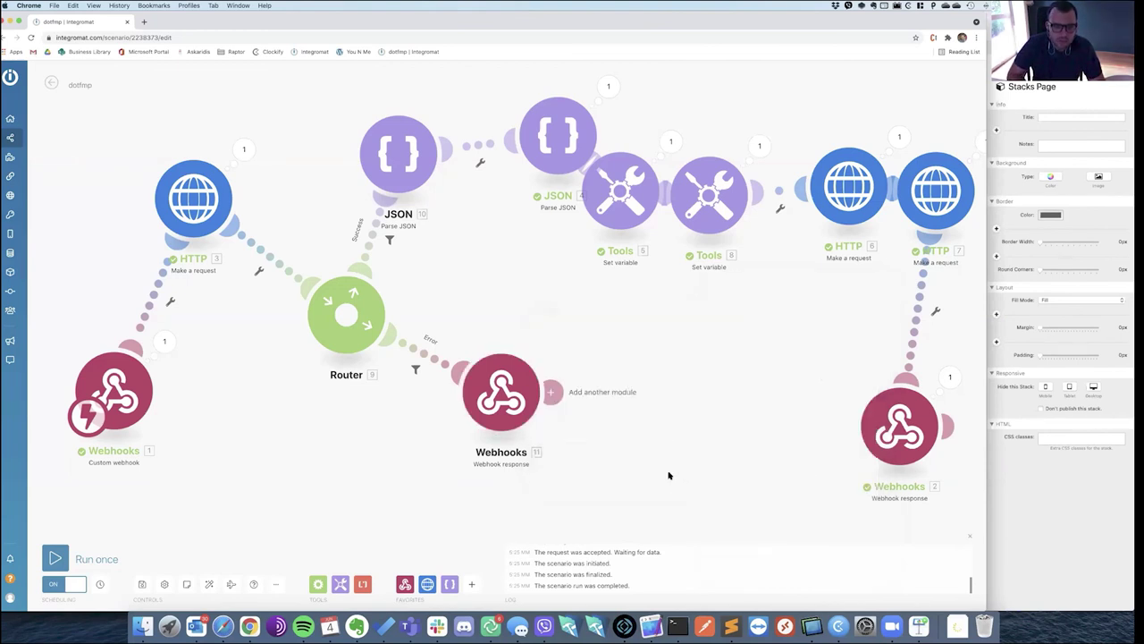
Run the scenario once and submit a test form entry with Last Name 'ey2' and Message 'message'.
{"action": "left_click", "coordinate": [115, 558]}
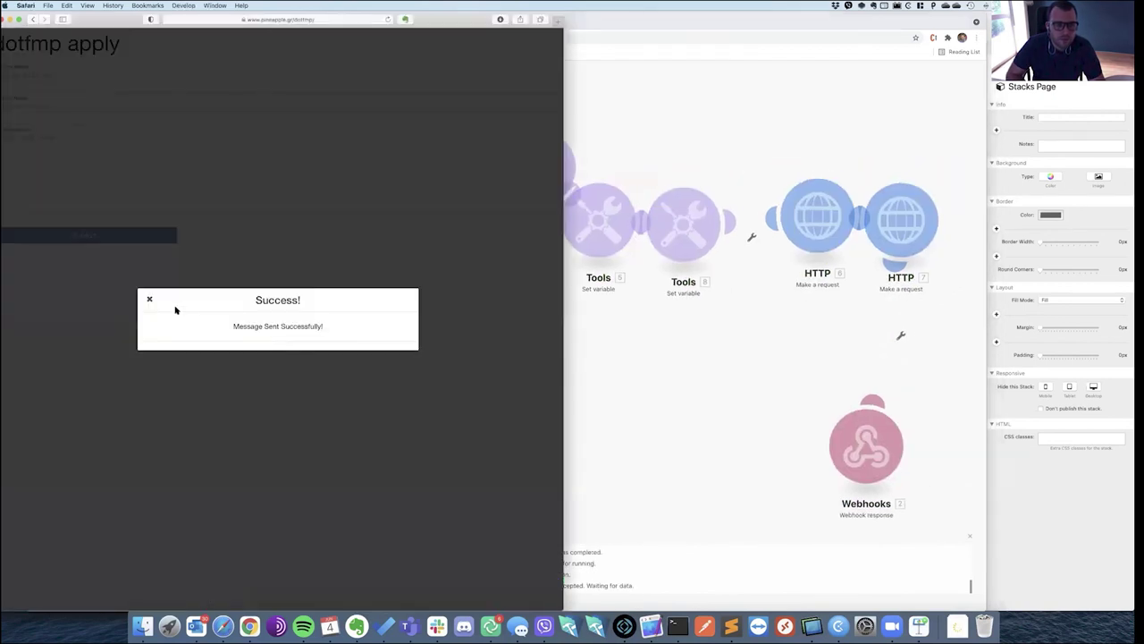
{"action": "left_click", "coordinate": [149, 300]}
{"action": "left_click", "coordinate": [64, 74]}
{"action": "key", "text": "Tab"}
{"action": "type", "text": "ey2"}
{"action": "key", "text": "Tab"}
{"action": "type", "text": "message"}
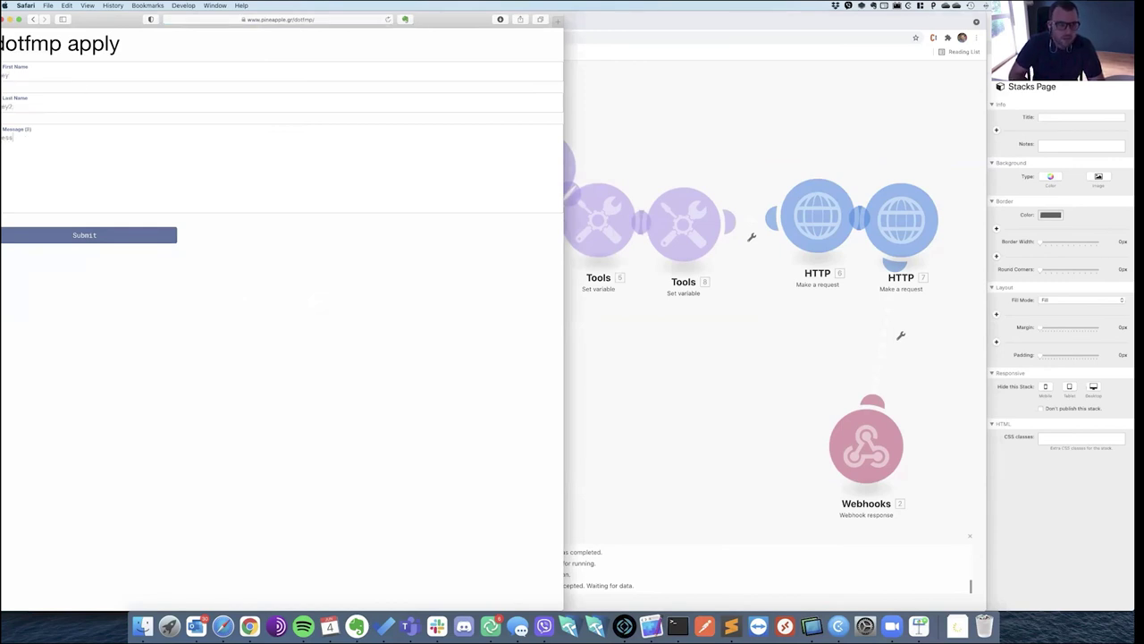
{"action": "left_click", "coordinate": [93, 236]}
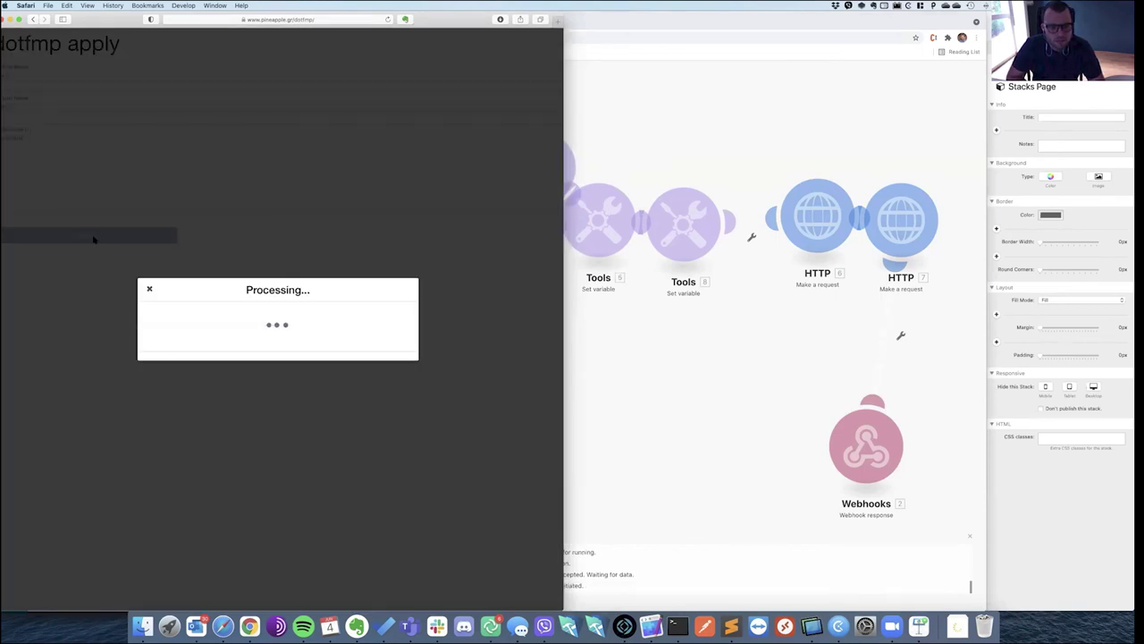
{"action": "left_click", "coordinate": [659, 374]}
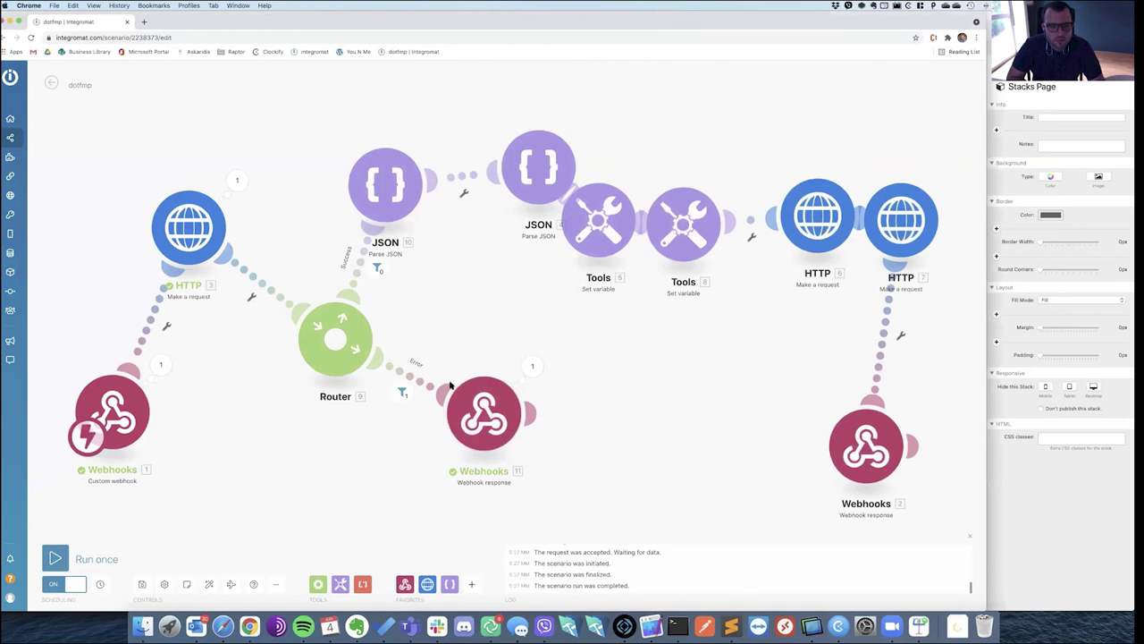
{"action": "key", "text": "super+Tab"}
{"action": "key", "text": "super+Tab"}
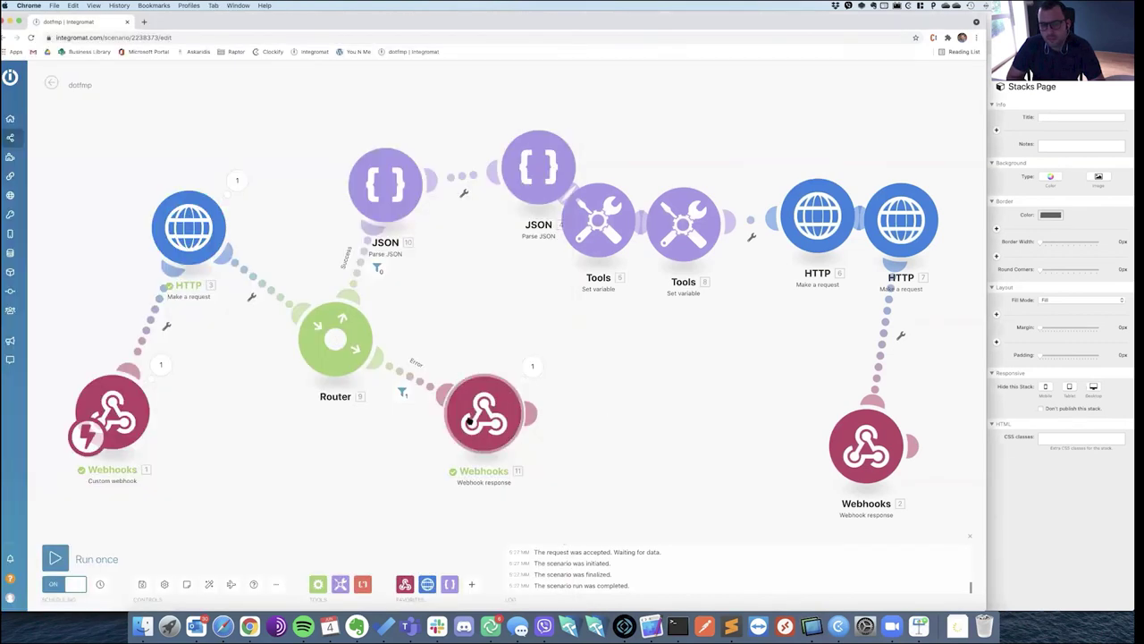
Review the Error-route webhook response body, then delete that module.
{"action": "left_click", "coordinate": [484, 413]}
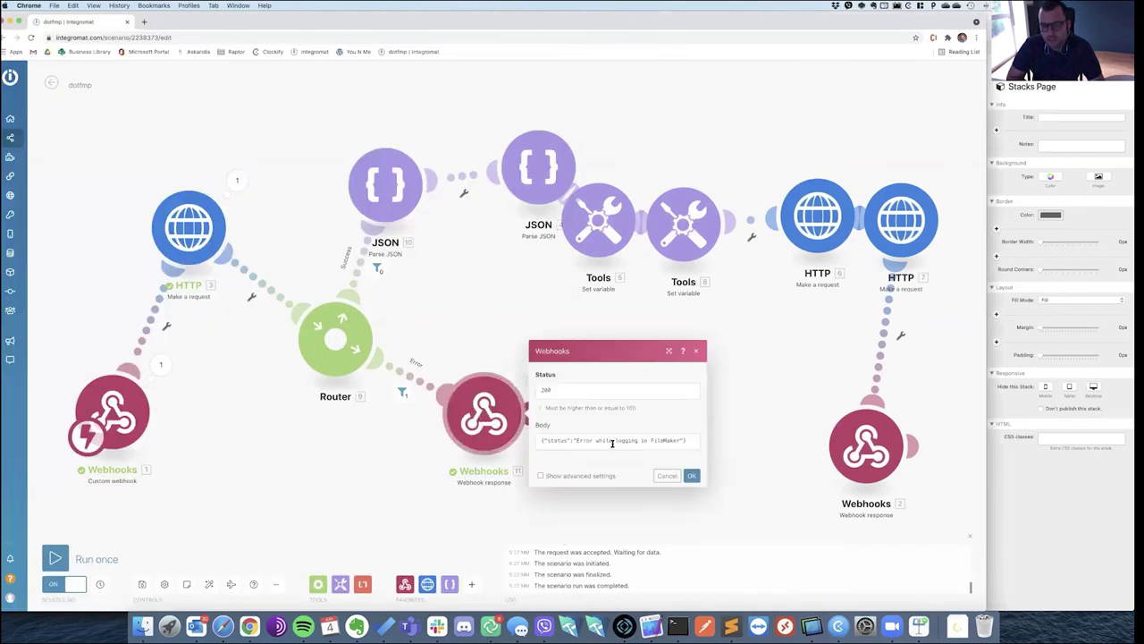
{"action": "left_click", "coordinate": [612, 442]}
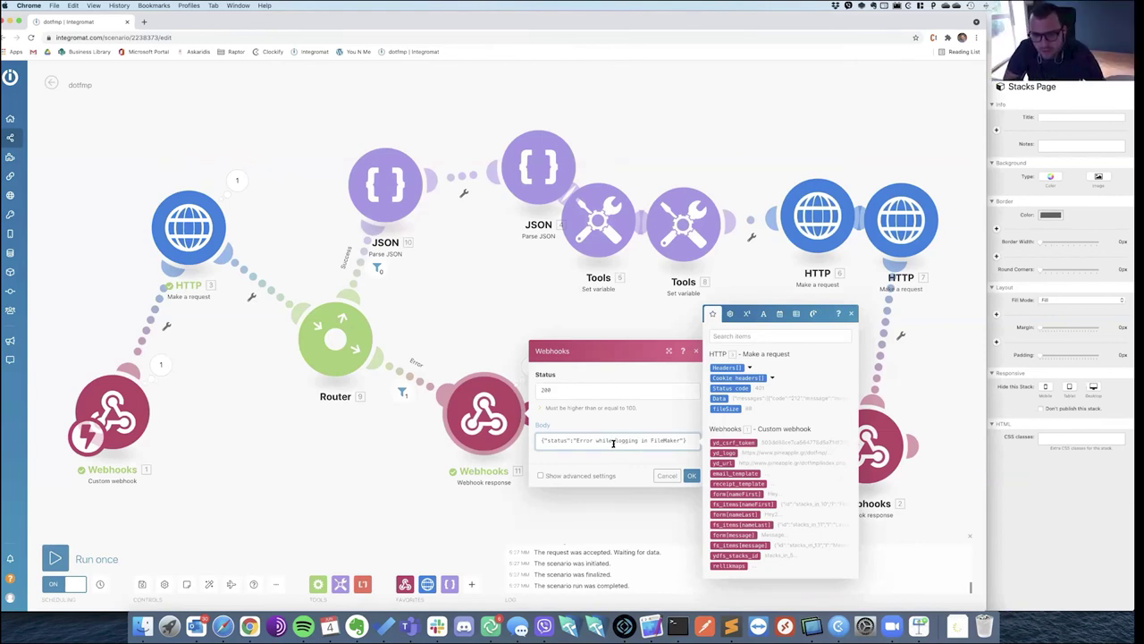
{"action": "left_click", "coordinate": [688, 475]}
{"action": "right_click", "coordinate": [498, 420]}
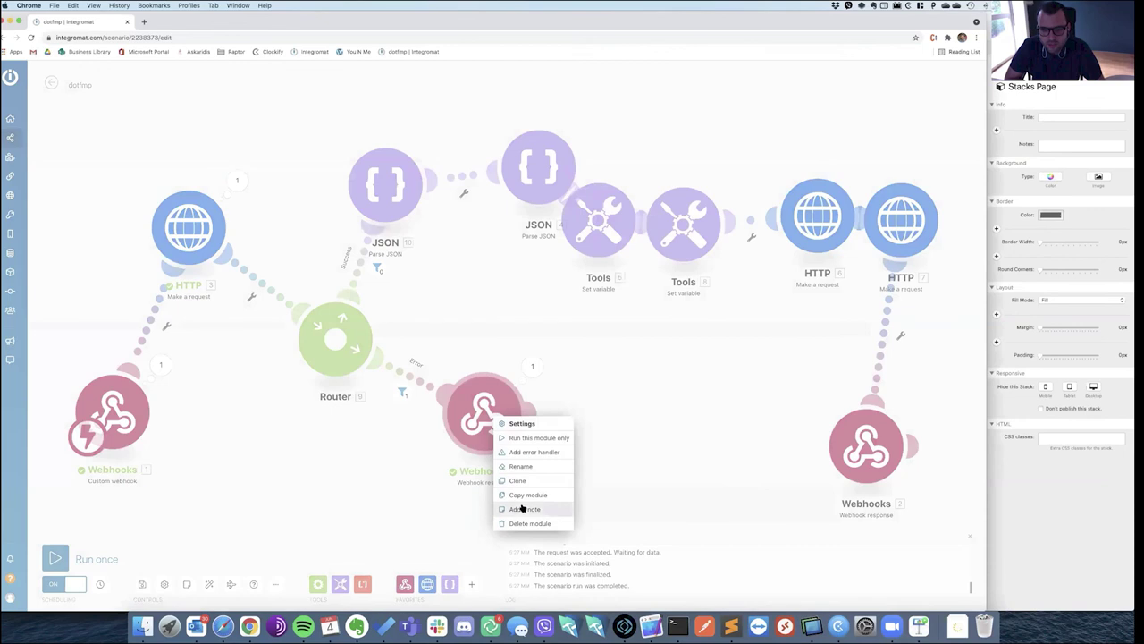
{"action": "left_click", "coordinate": [529, 522]}
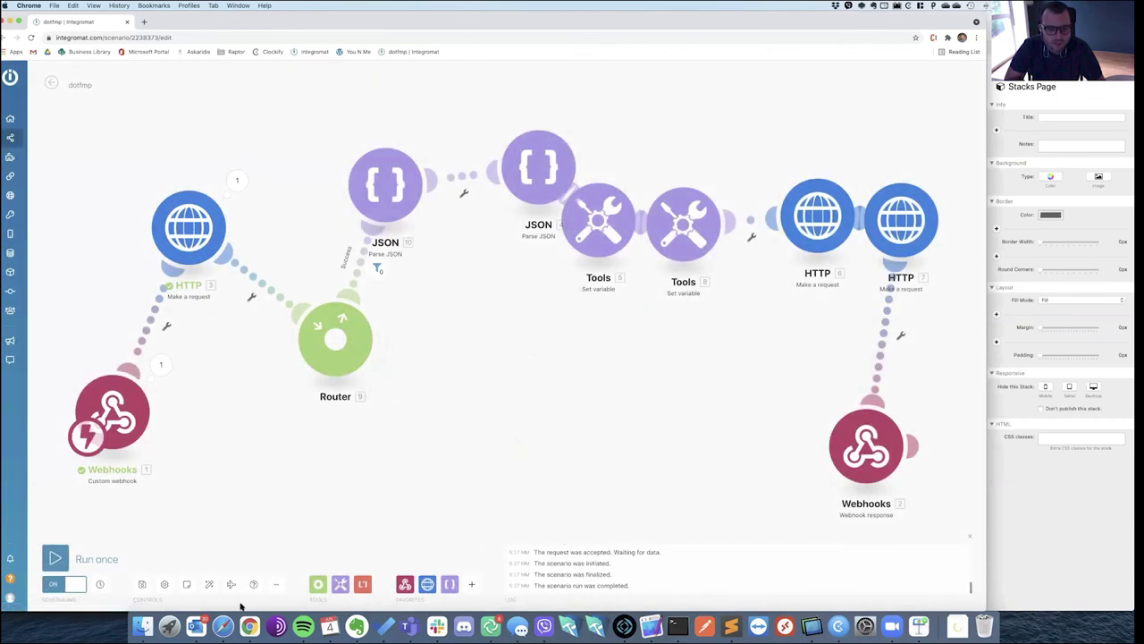
Dismiss the form's success message in Safari and return to Integromat.
{"action": "left_click", "coordinate": [223, 626]}
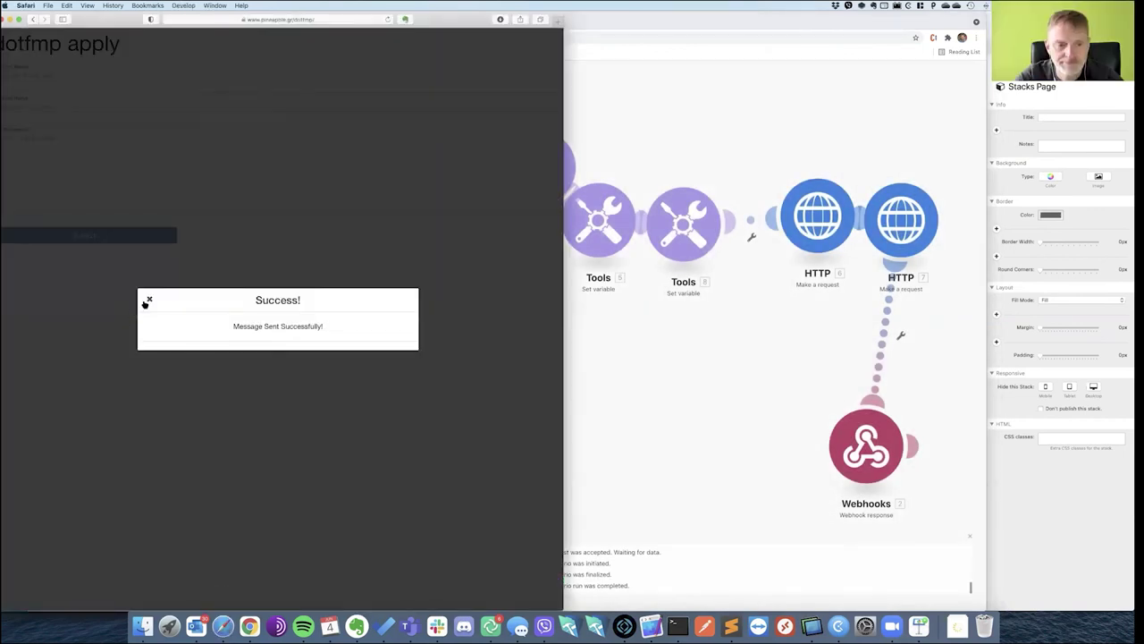
{"action": "left_click", "coordinate": [148, 300]}
{"action": "left_click", "coordinate": [593, 439]}
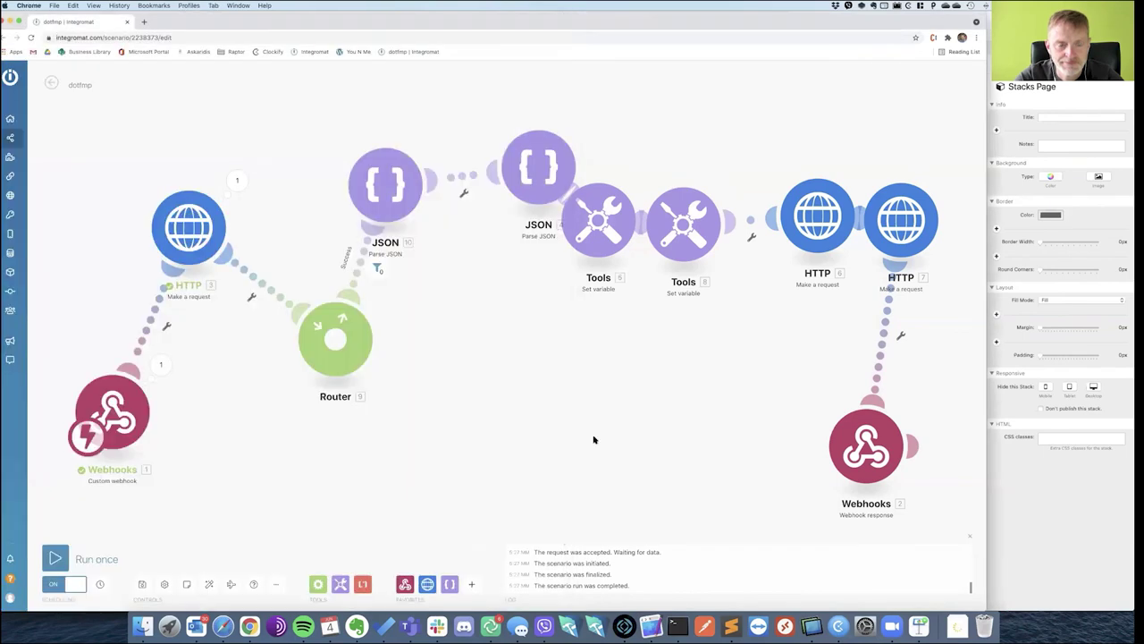